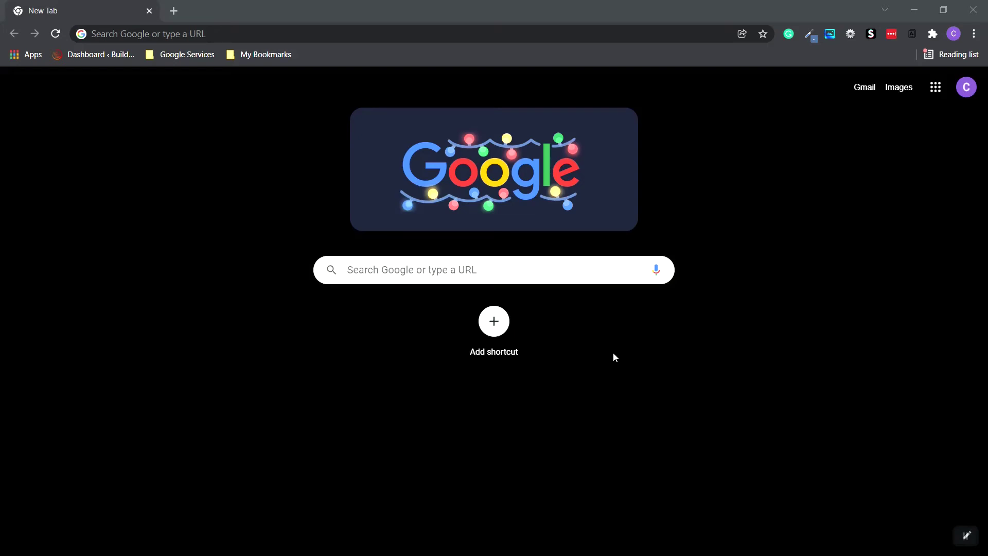
Go to the systeme.io website.
key(ctrl+l)
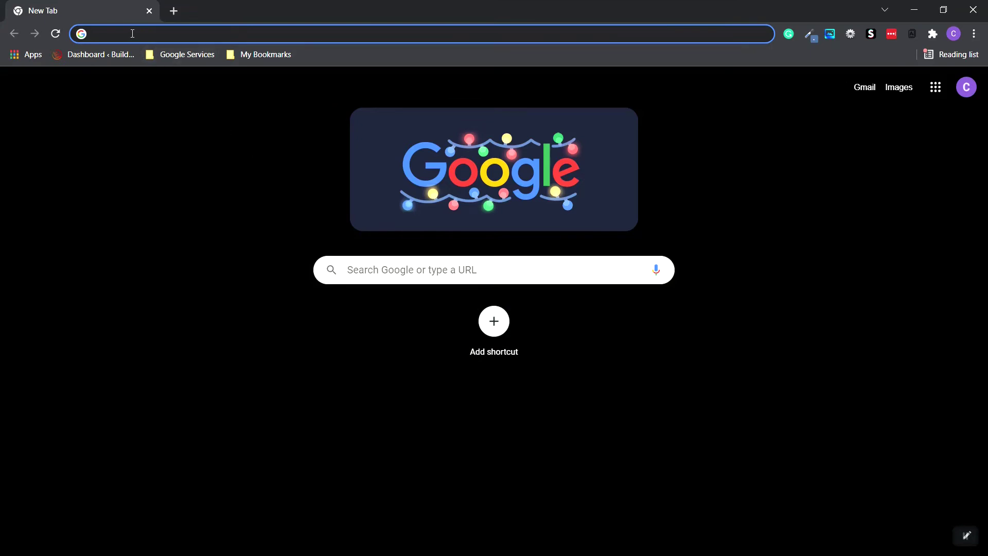
text(sy)
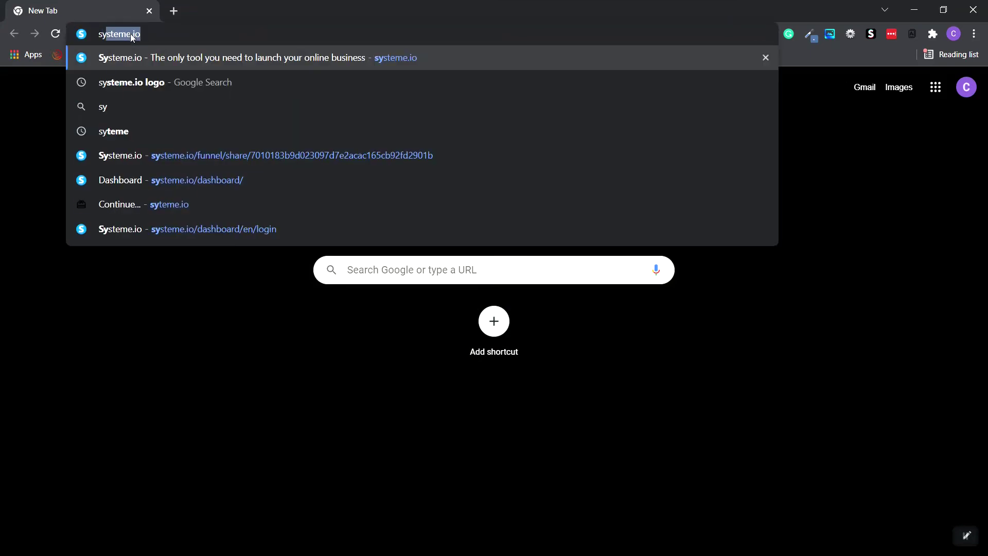
text(stem)
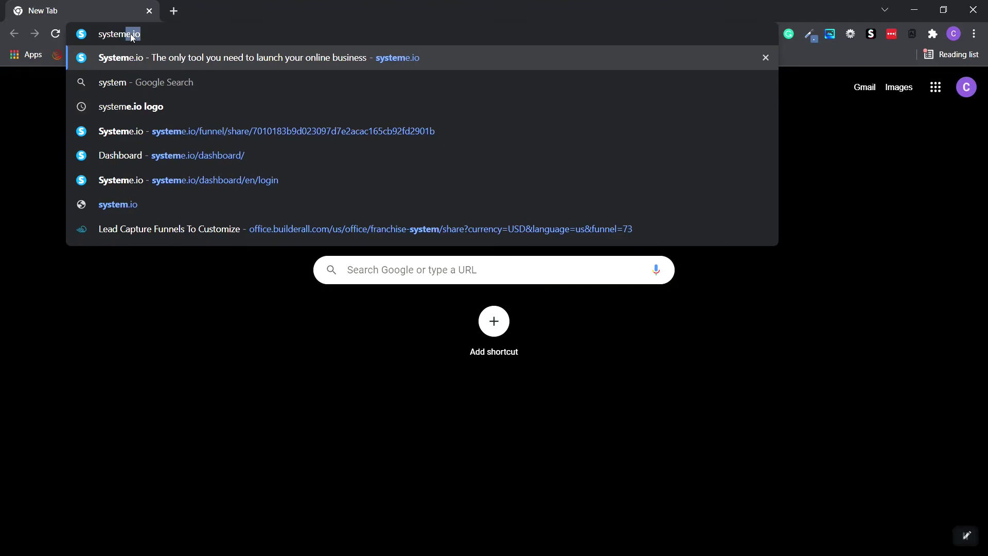
text(e.io)
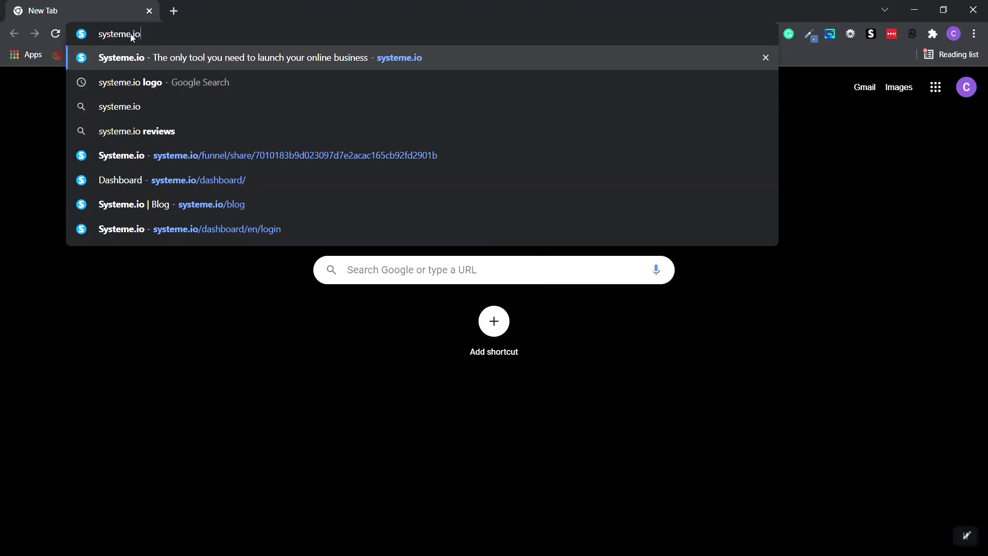
key(Return)
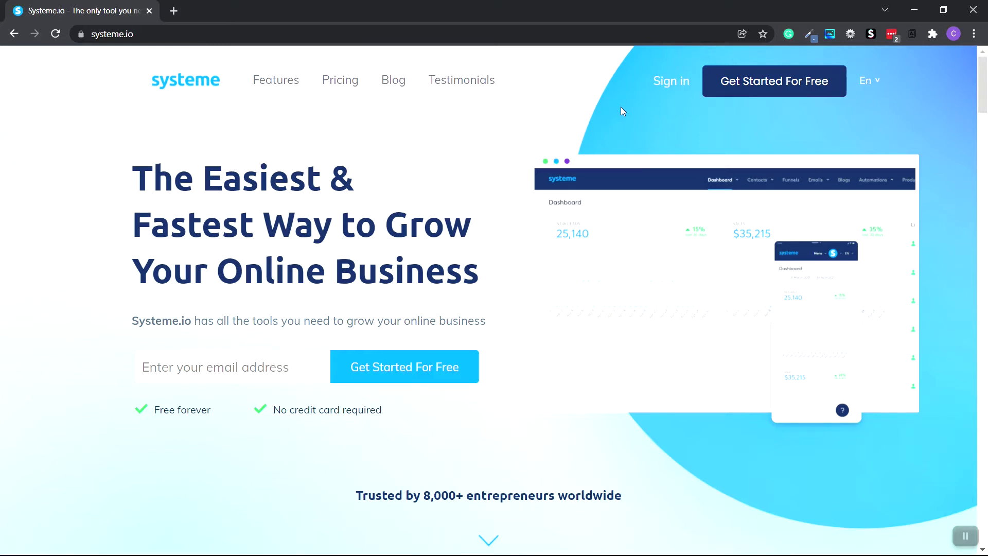
Review the pricing page's plans and their contact, email and sales funnel limits.
click(340, 80)
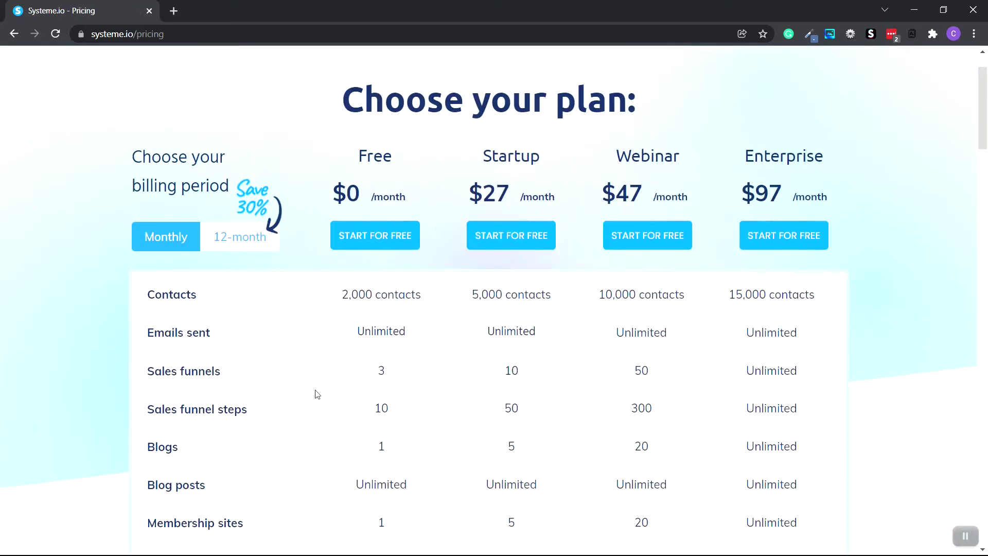
scroll(316, 392, down, 1)
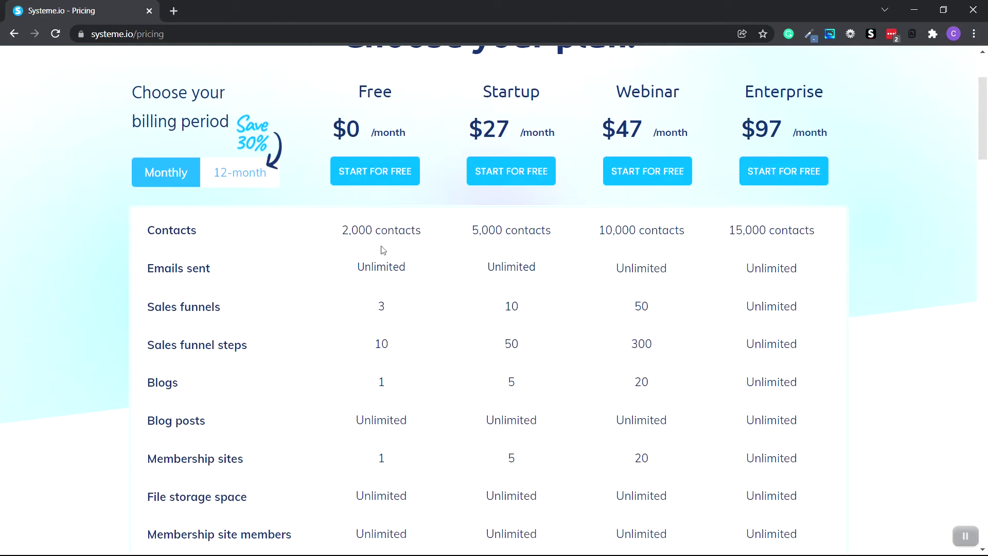
scroll(366, 284, up, 2)
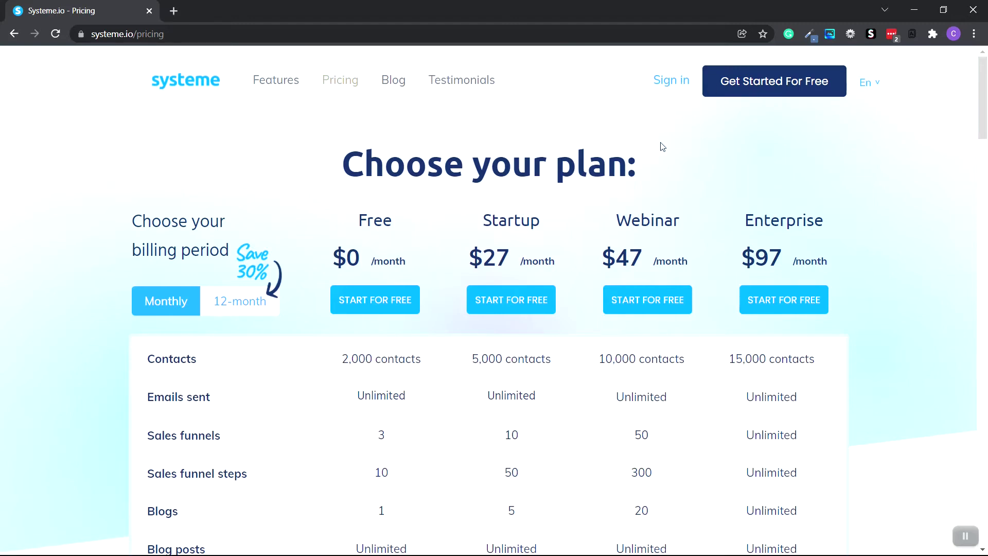
Sign in to the account and go to the email campaigns list.
click(671, 81)
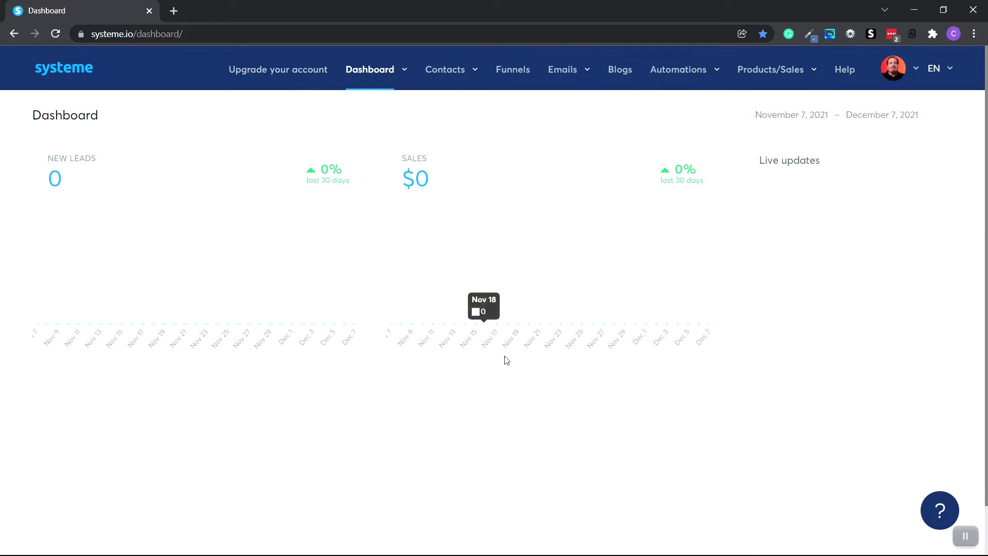
mouse_move(538, 72)
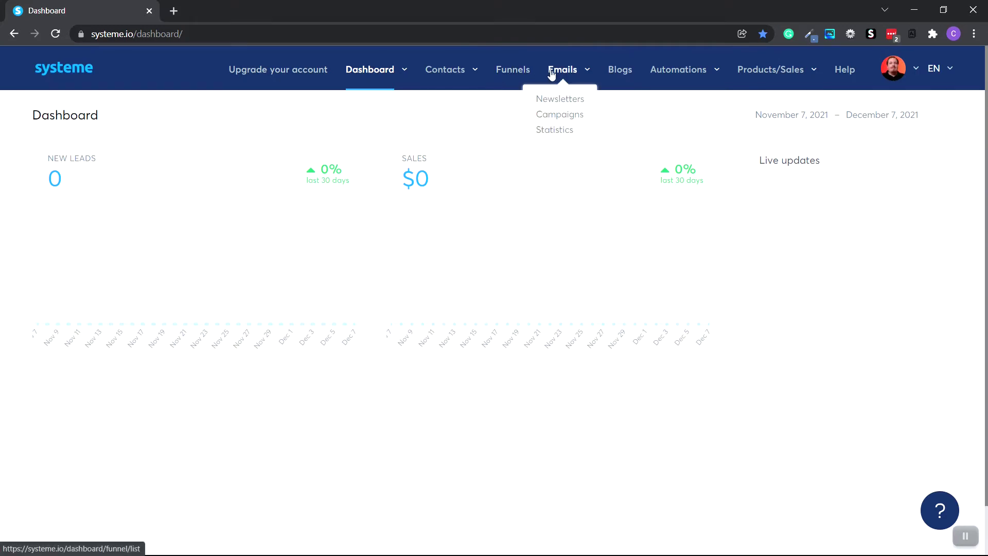
click(574, 117)
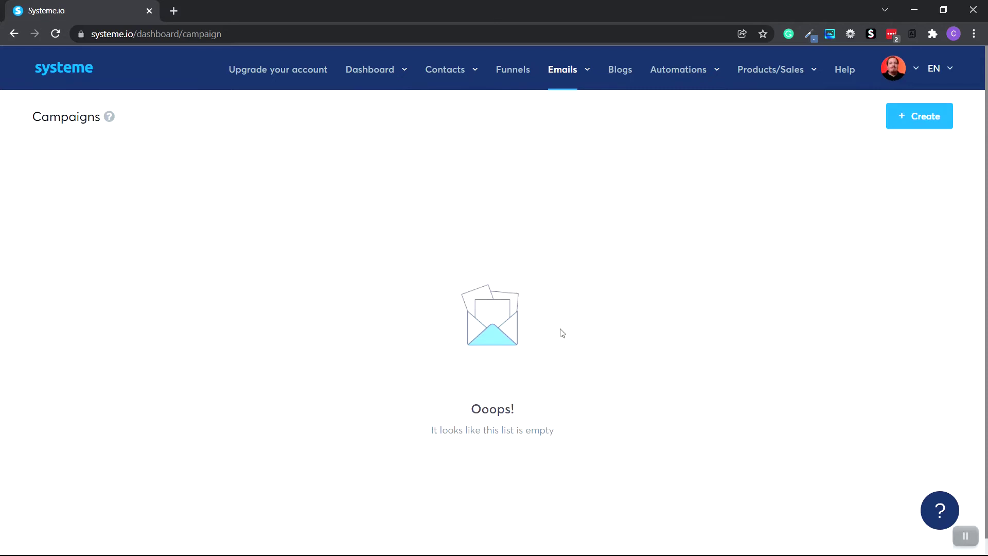
Create a campaign named "Keto Diet eBook" and save it without a description.
click(918, 116)
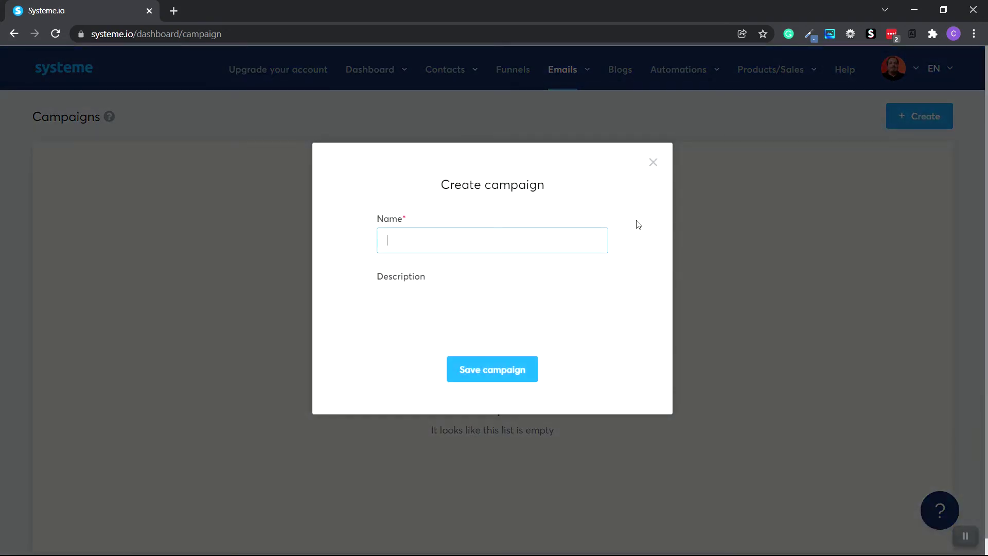
click(422, 236)
click(637, 306)
click(442, 240)
text(Keto Diet eBook)
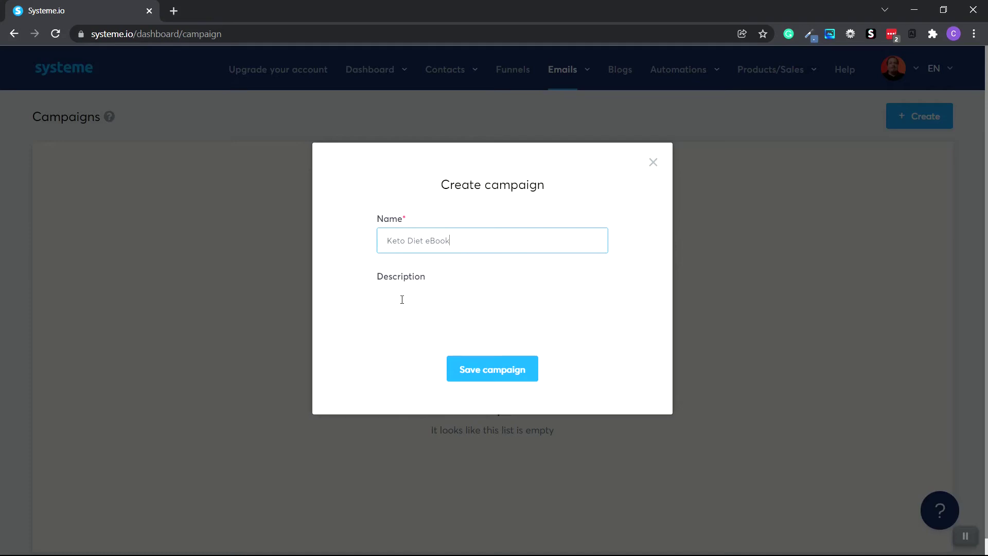
click(492, 371)
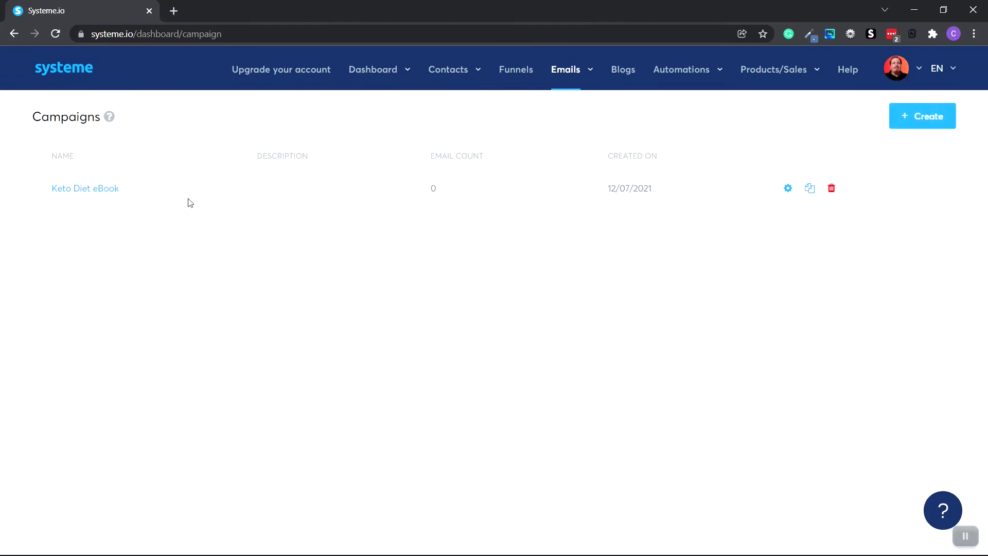
Start a new email in the Keto Diet eBook campaign with the sender's name and the subject "Get Your Free Keto eBook Today!".
click(95, 189)
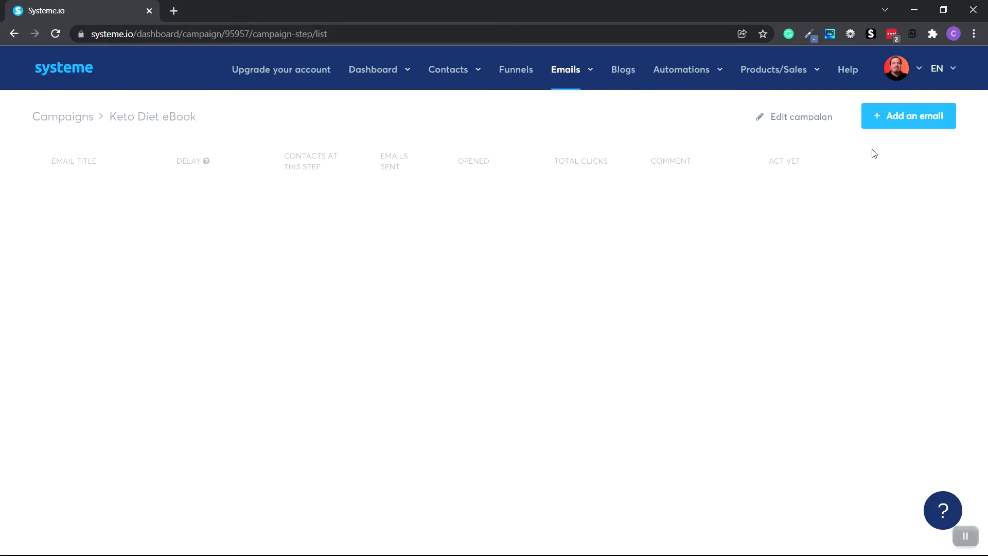
click(914, 123)
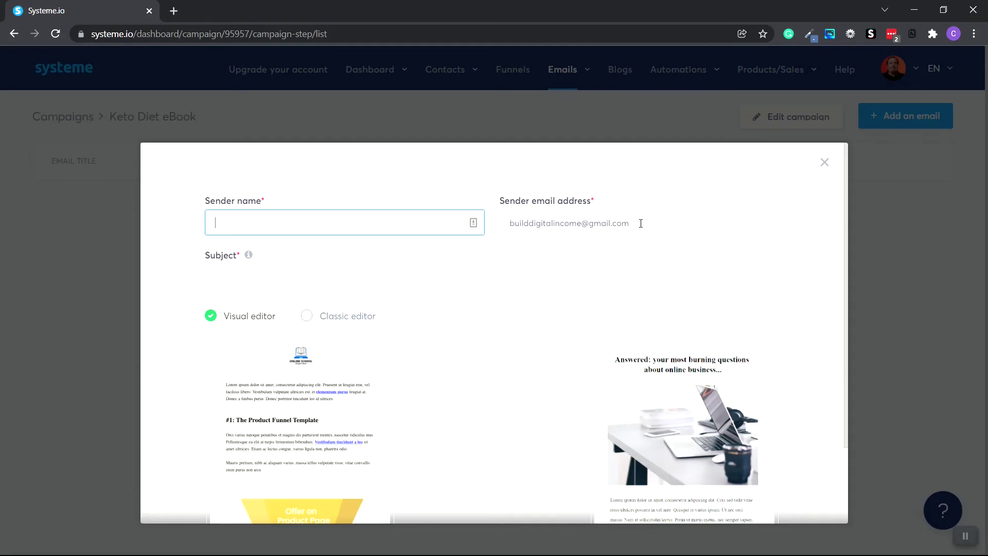
drag(636, 223, 589, 227)
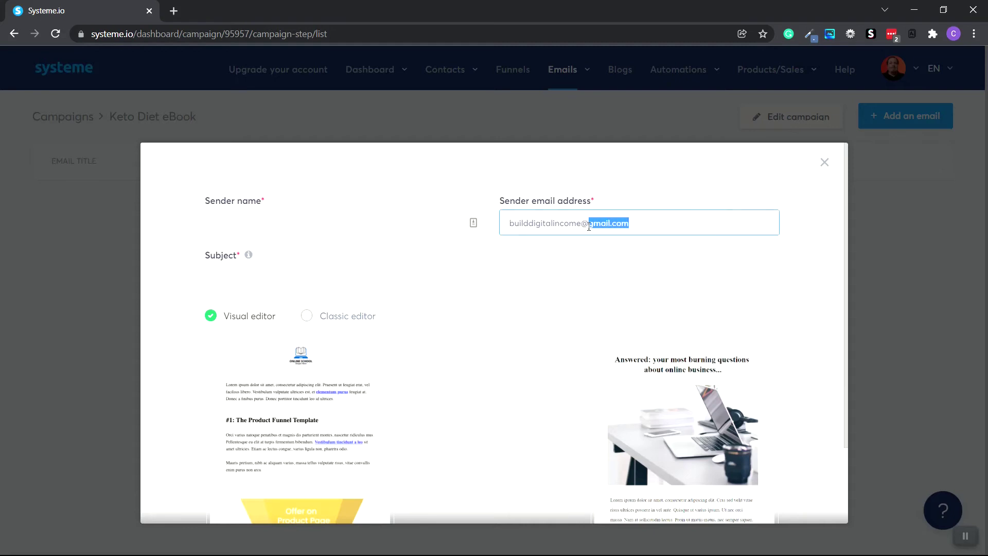
click(551, 255)
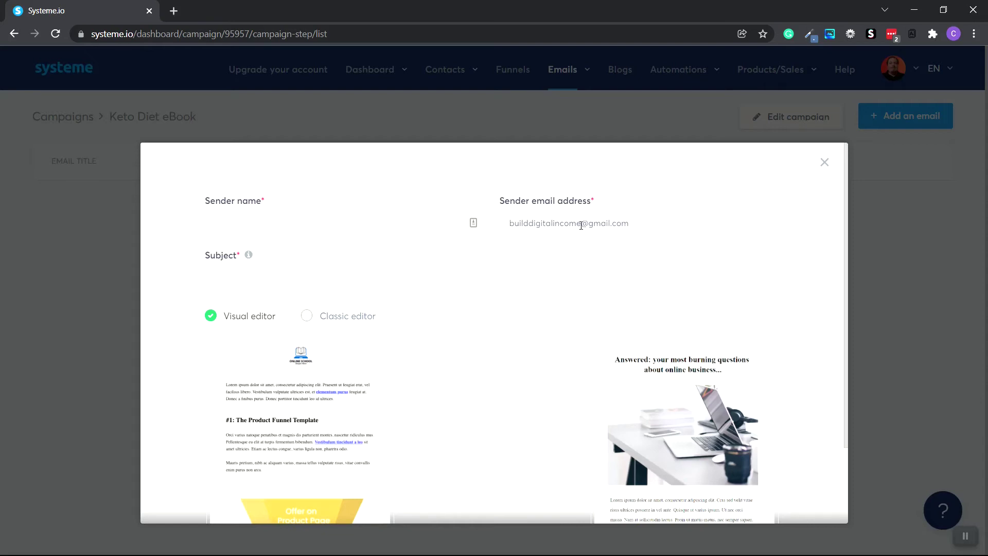
click(318, 220)
text(Cody)
click(313, 274)
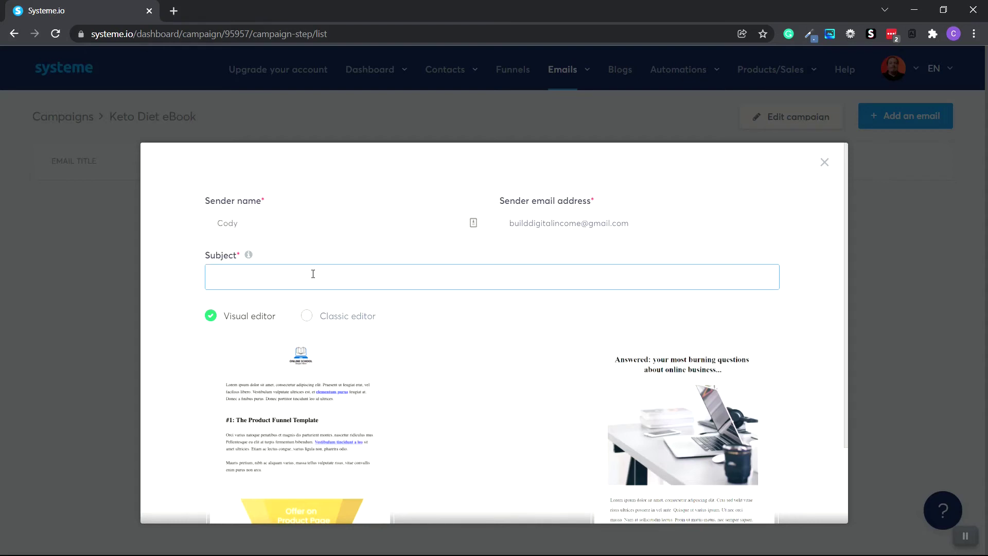
text(Get Your Free Keto eBook Today!)
Choose the visual editor with the product funnel template and try to create the email.
scroll(316, 276, down, 3)
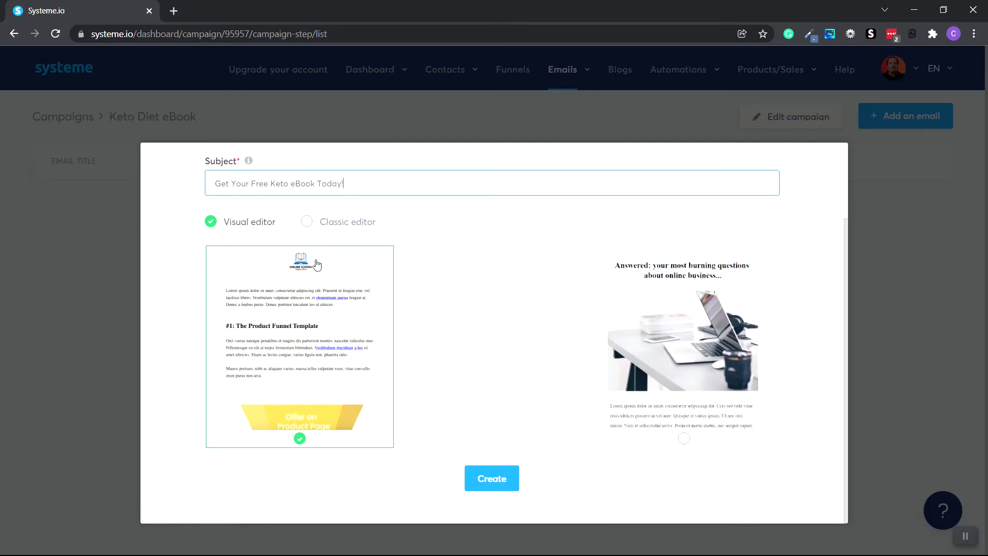
click(306, 221)
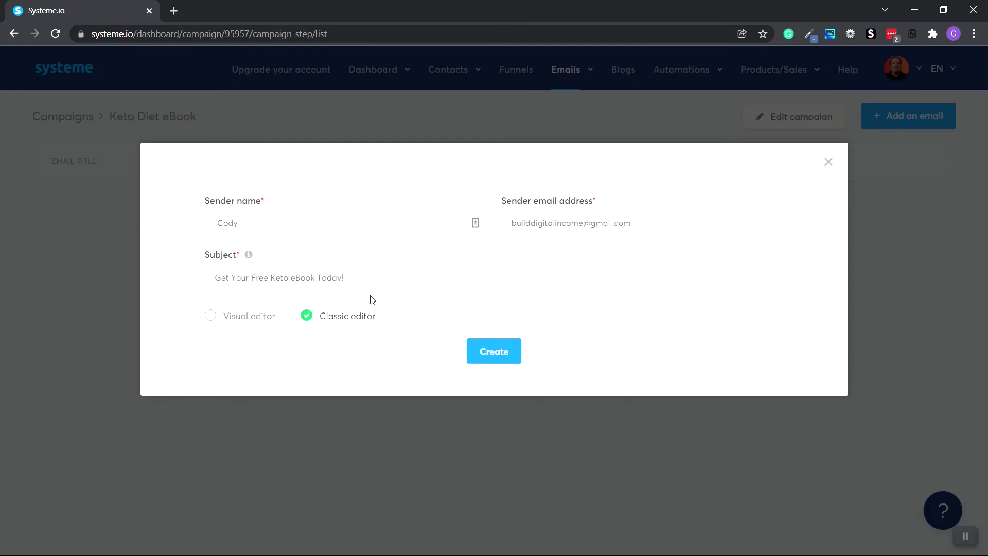
click(210, 316)
scroll(441, 343, down, 3)
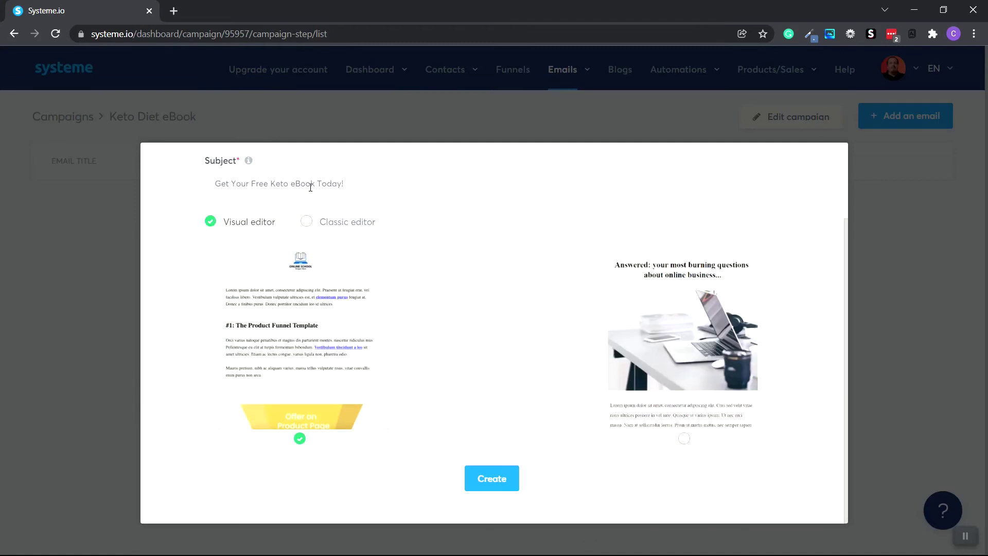
click(492, 480)
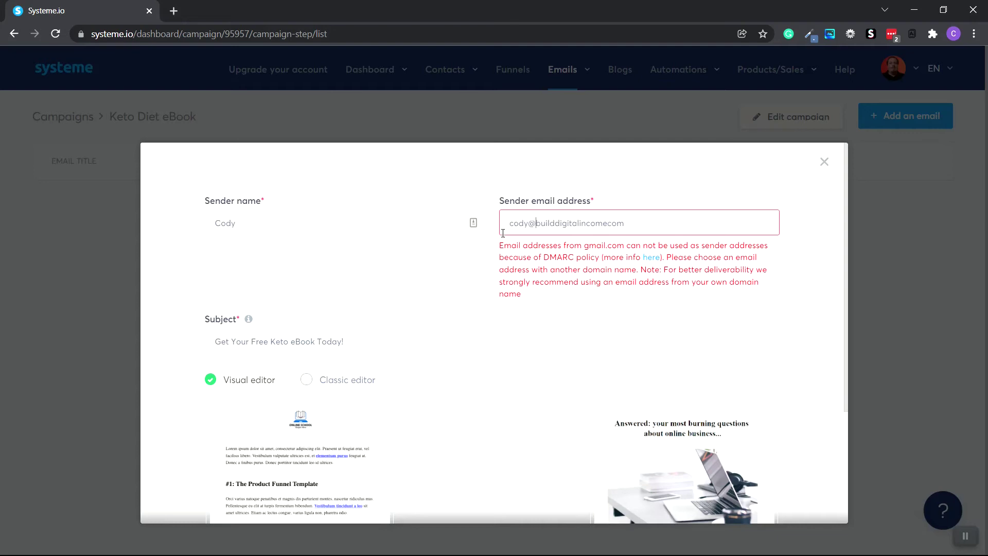
Replace the sender email address with one on the sender's own domain and create the email.
drag(503, 223, 625, 223)
scroll(515, 360, down, 3)
click(502, 479)
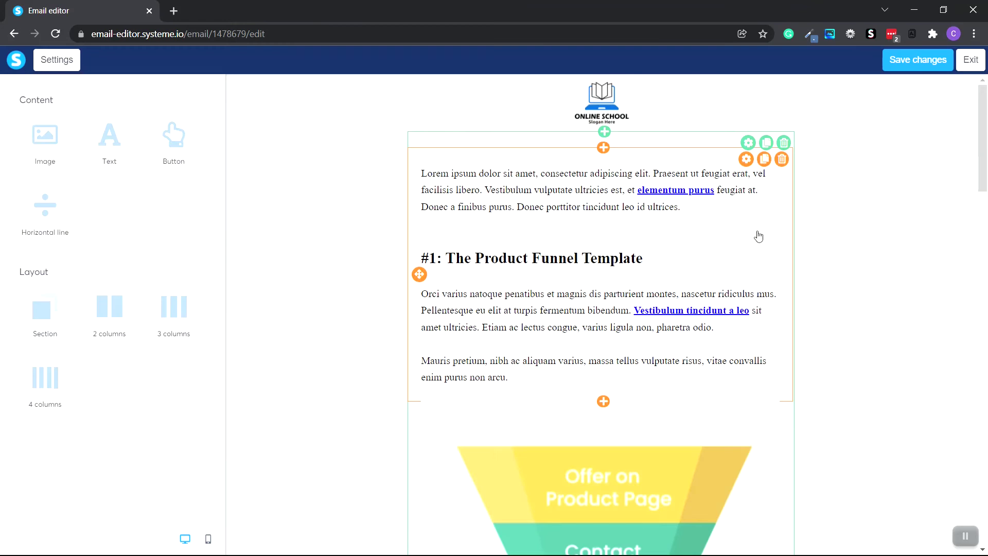
Look through the template and remove the Online School logo section at the start of the email.
scroll(709, 236, down, 5)
scroll(712, 252, down, 20)
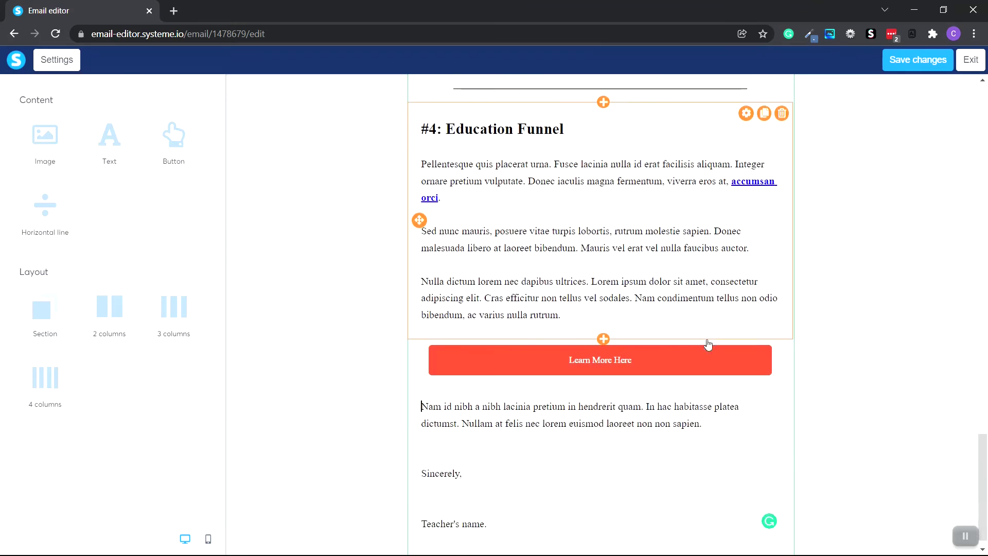
scroll(708, 344, up, 20)
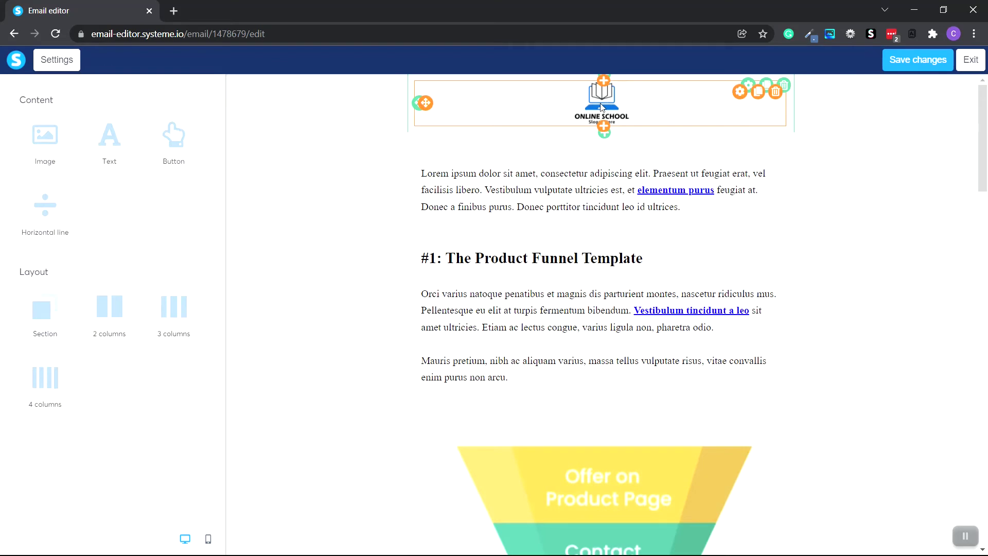
click(784, 90)
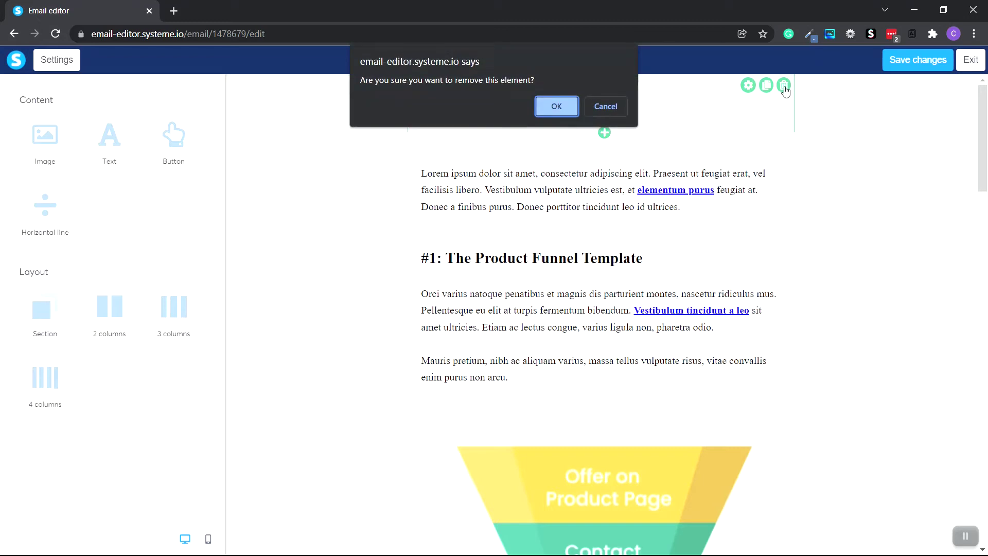
click(557, 107)
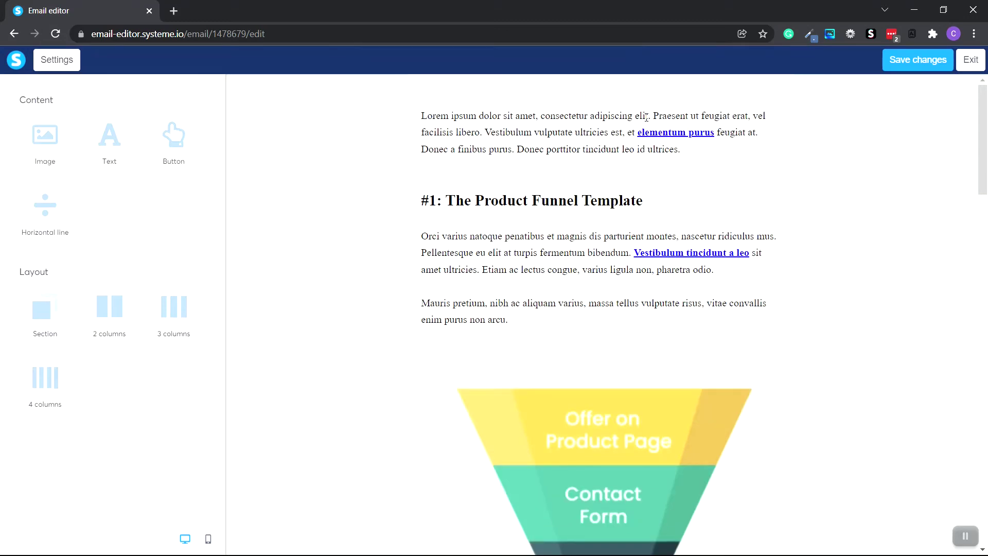
Delete the introductory Lorem ipsum paragraph above the "#1: The Product Funnel Template" heading.
click(646, 131)
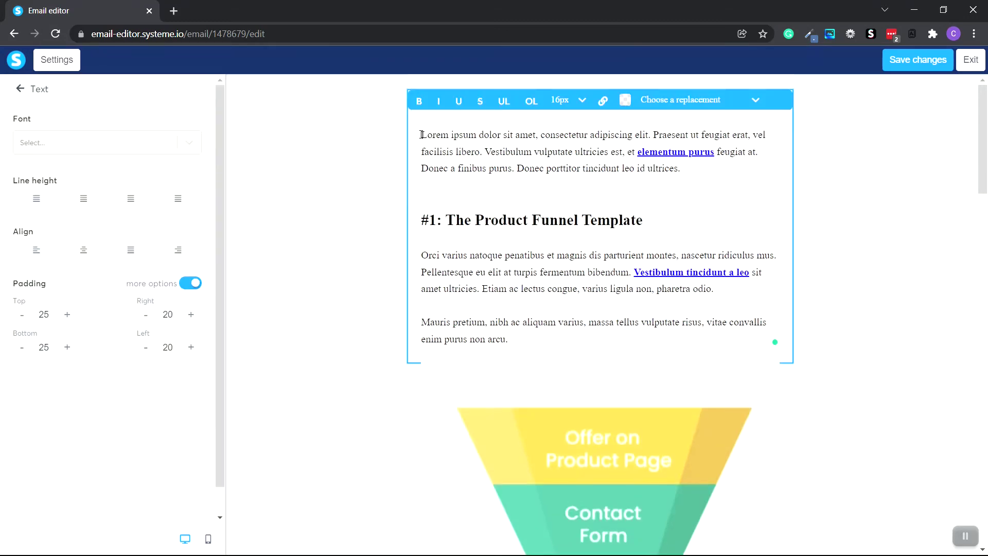
drag(686, 164, 421, 134)
key(BackSpace)
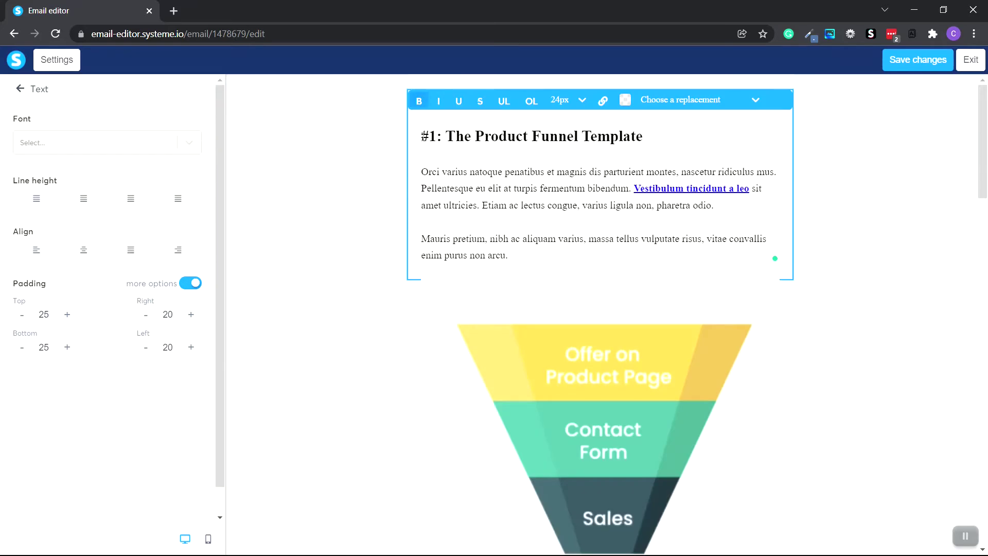
Set the product funnel image's size to 521 and centre it.
scroll(556, 309, down, 2)
click(567, 362)
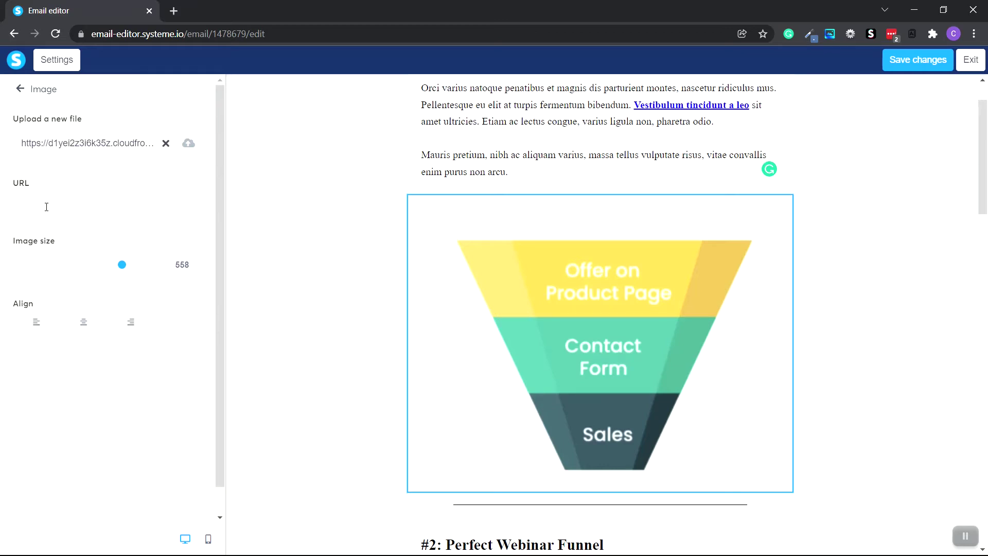
mouse_move(122, 265)
mouse_down()
mouse_move(83, 264)
mouse_move(115, 265)
mouse_up()
click(83, 322)
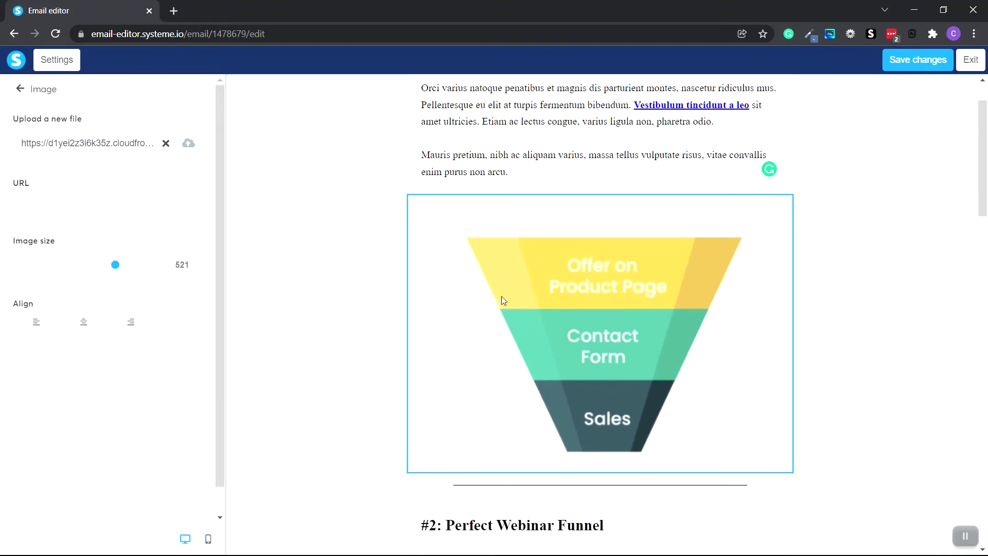
Delete the product funnel image below the first text block.
click(509, 294)
click(543, 307)
click(807, 229)
mouse_move(782, 208)
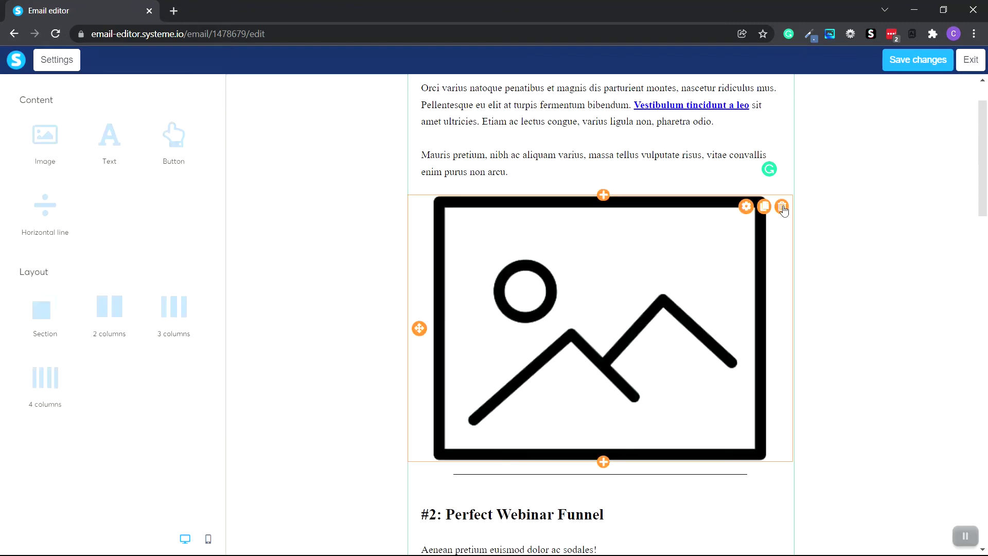
click(782, 208)
key(Return)
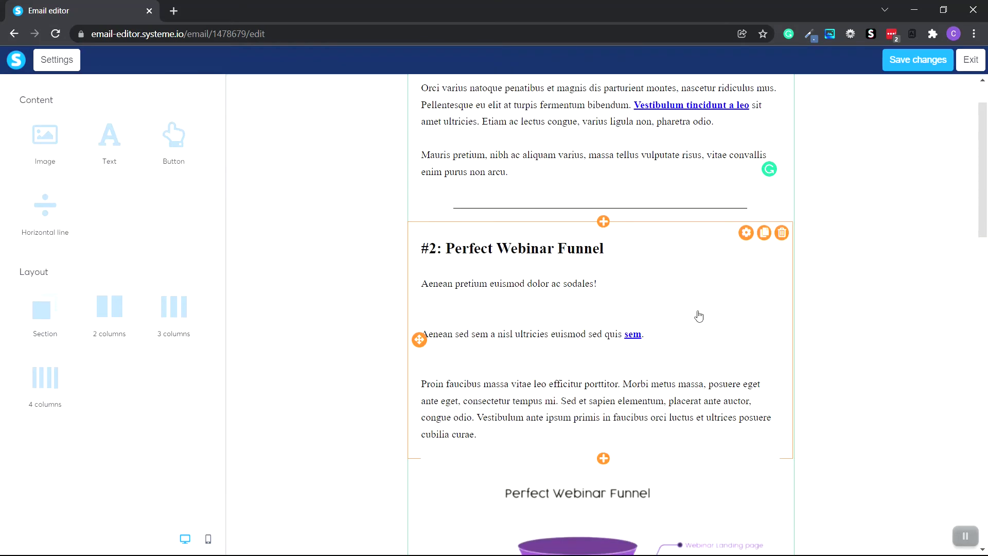
Replace the heading "#2: Perfect Webinar Funnel" with "Get Your Keto Diet eBook Here".
click(520, 248)
click(518, 247)
drag(606, 249, 423, 248)
text(Get Your Keto Diet eBook Here)
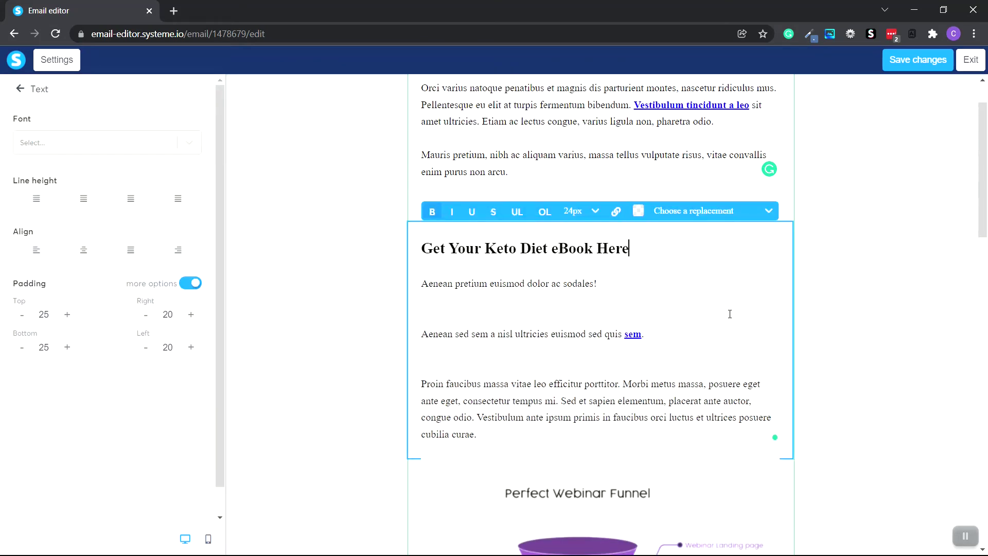
Add the line "Click Here To Get Your Keto eBook" below the first paragraph under the "#3: Product Launch Funnel Template" heading.
click(893, 264)
scroll(893, 264, down, 12)
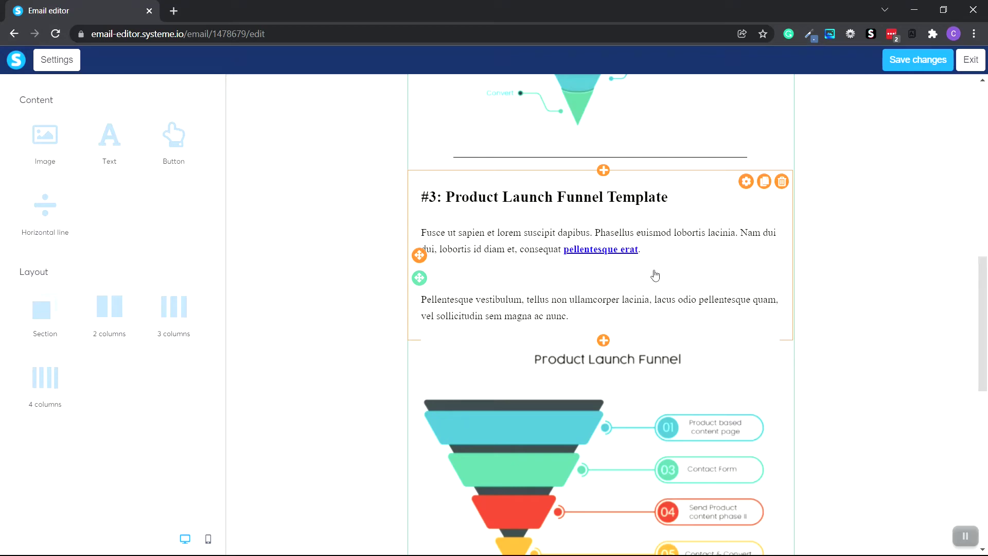
click(641, 250)
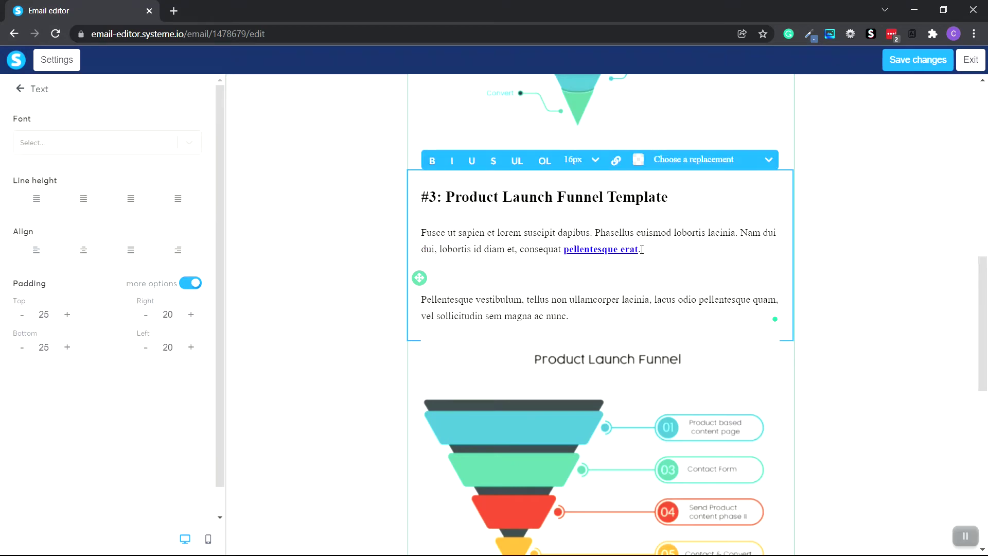
key(Return)
key(Return)
text(Click Here To Get Your Keto eBook)
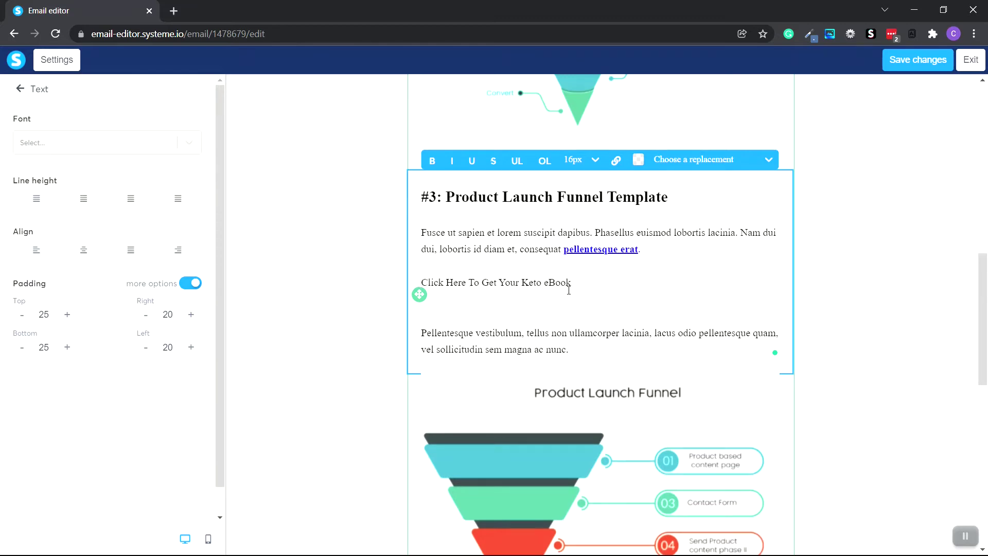
Upload "Getting Started with the Keto Diet - eBook.pdf" and link the "Click Here To Get Your Keto eBook" line to it.
drag(571, 282, 419, 282)
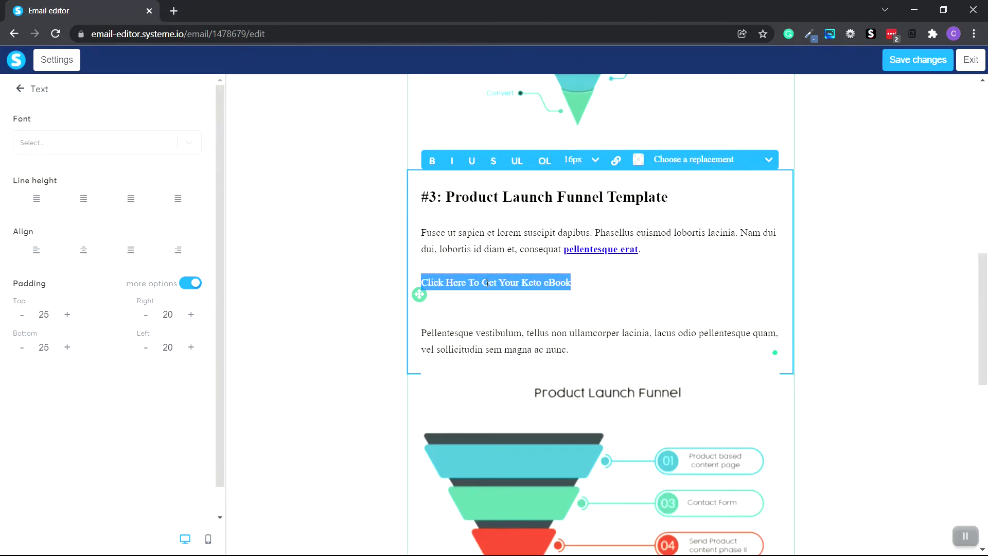
click(616, 161)
click(603, 162)
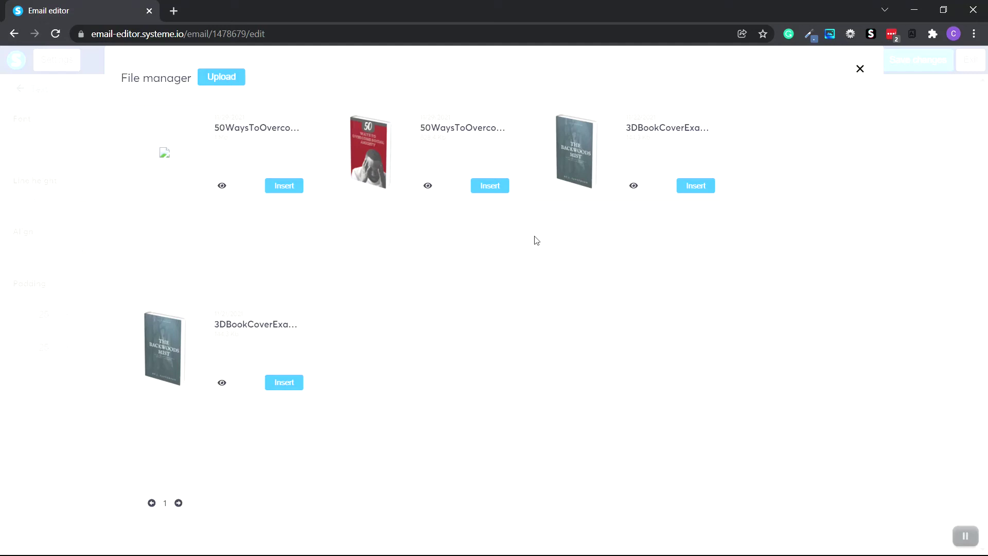
click(235, 86)
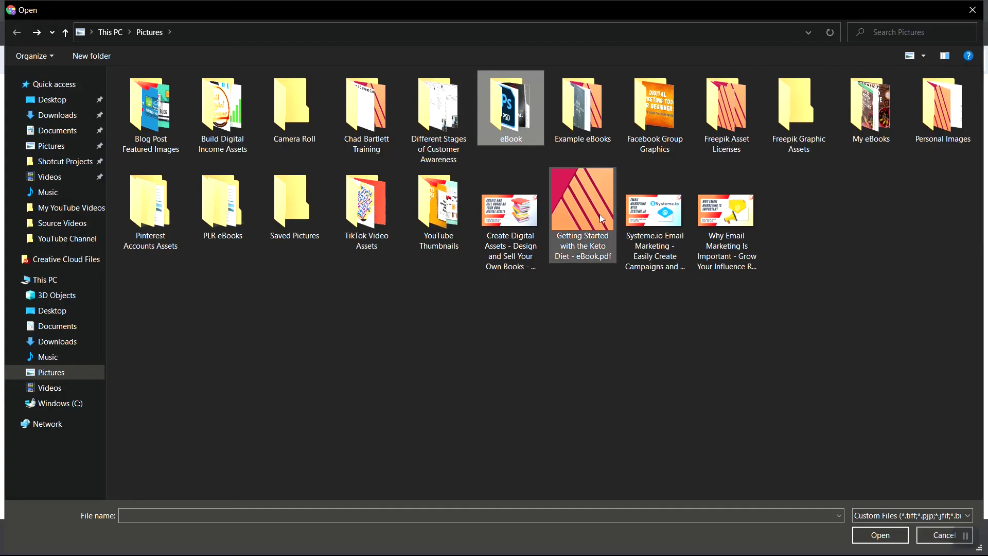
double_click(582, 202)
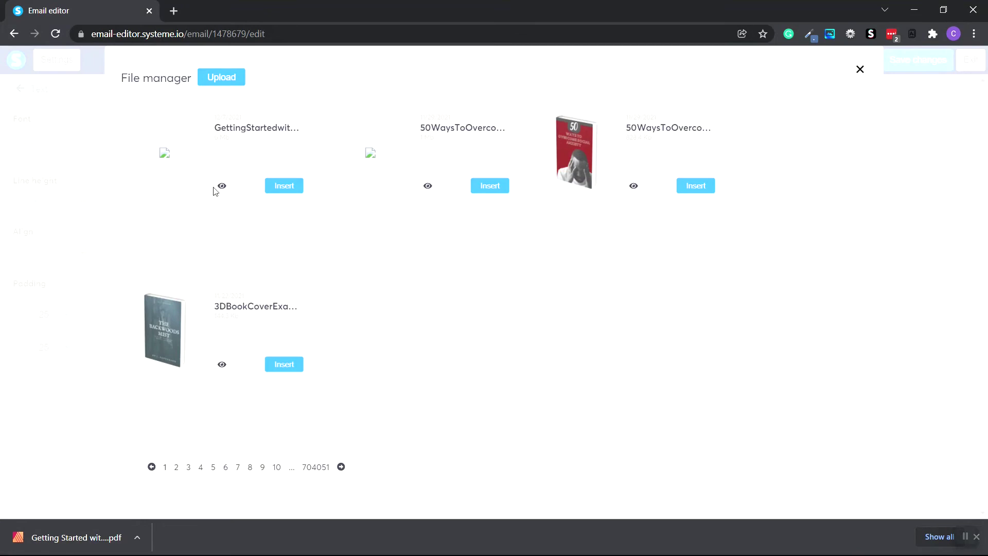
click(284, 186)
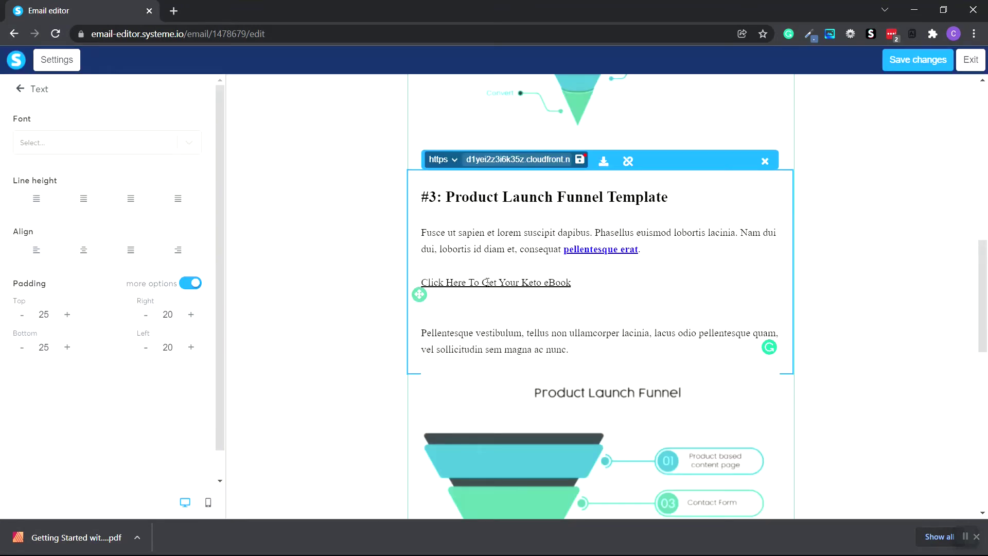
click(581, 286)
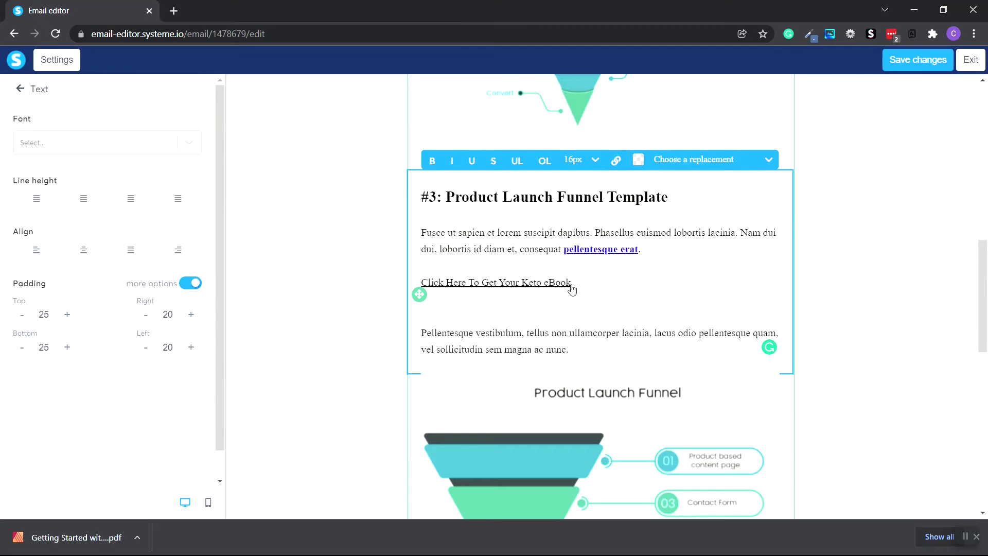
Change the text colour of the "Click Here To Get Your Keto eBook" link to bright blue.
drag(571, 283, 419, 280)
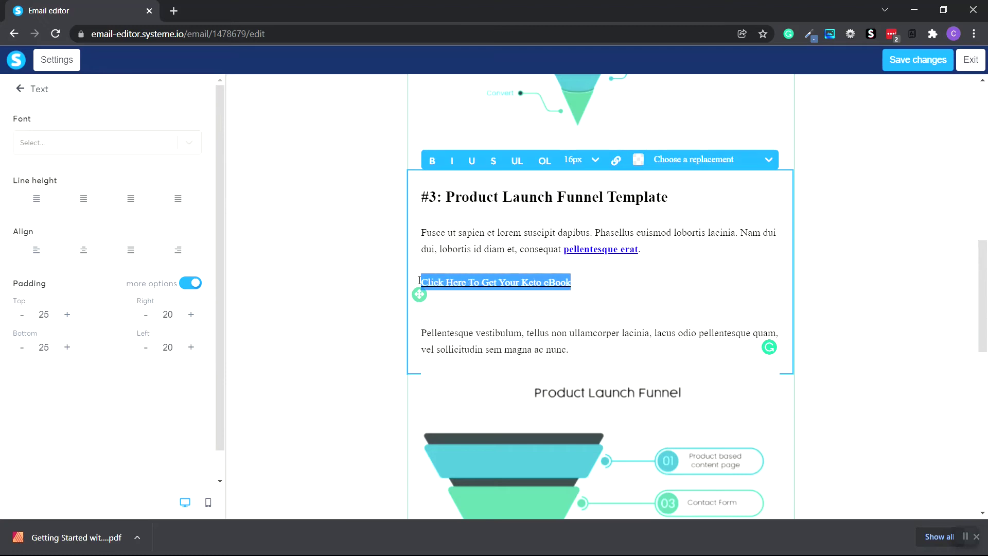
click(638, 160)
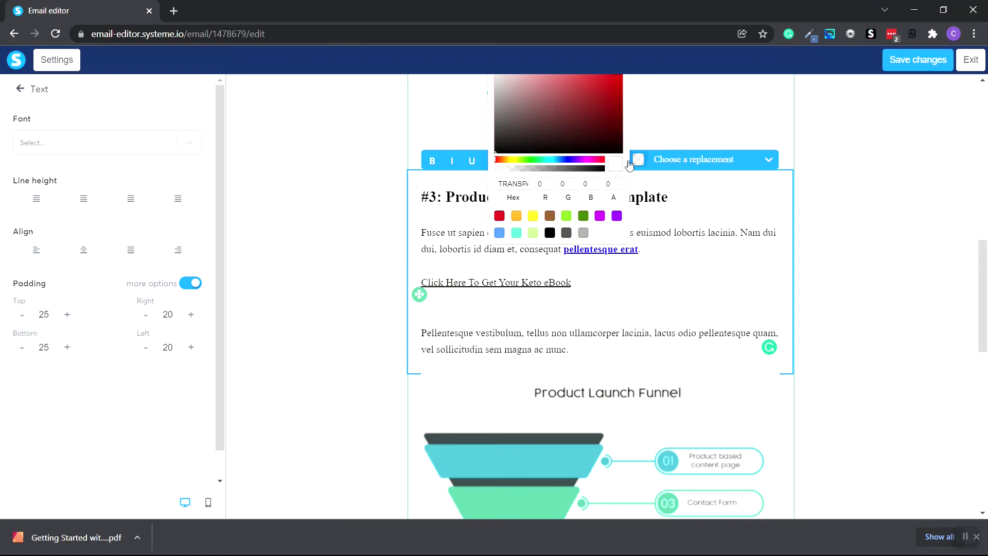
scroll(629, 164, up, 1)
click(567, 223)
click(605, 148)
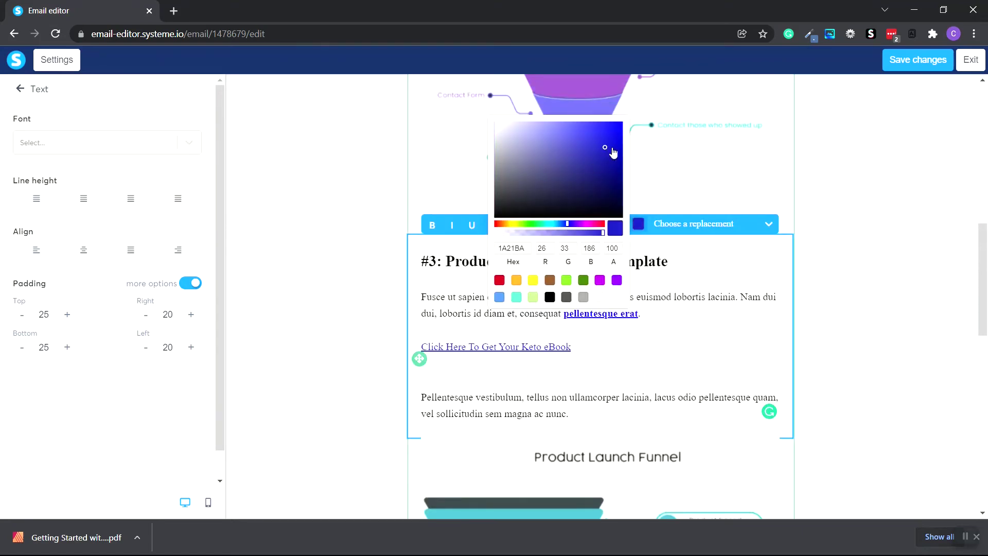
click(614, 126)
click(584, 355)
scroll(461, 288, down, 1)
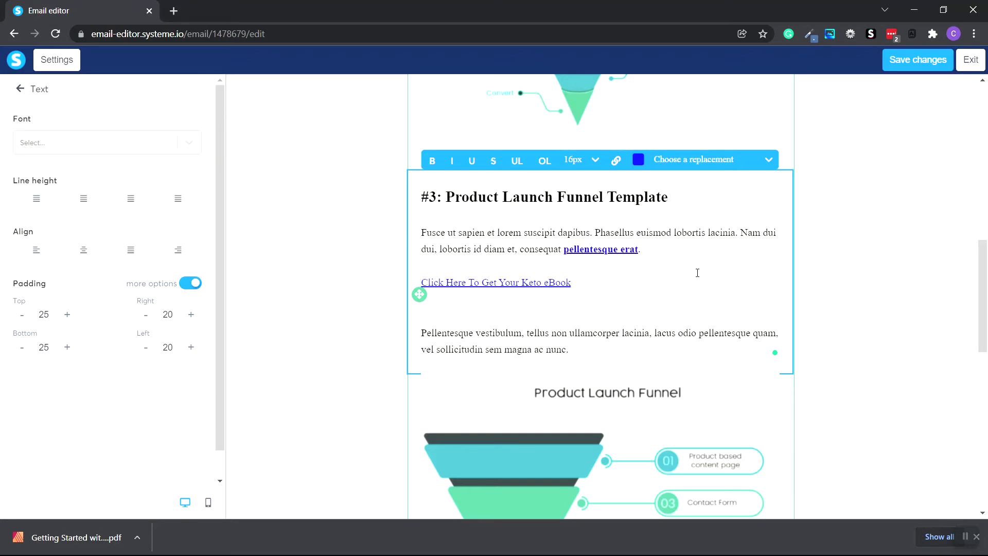
scroll(697, 272, up, 12)
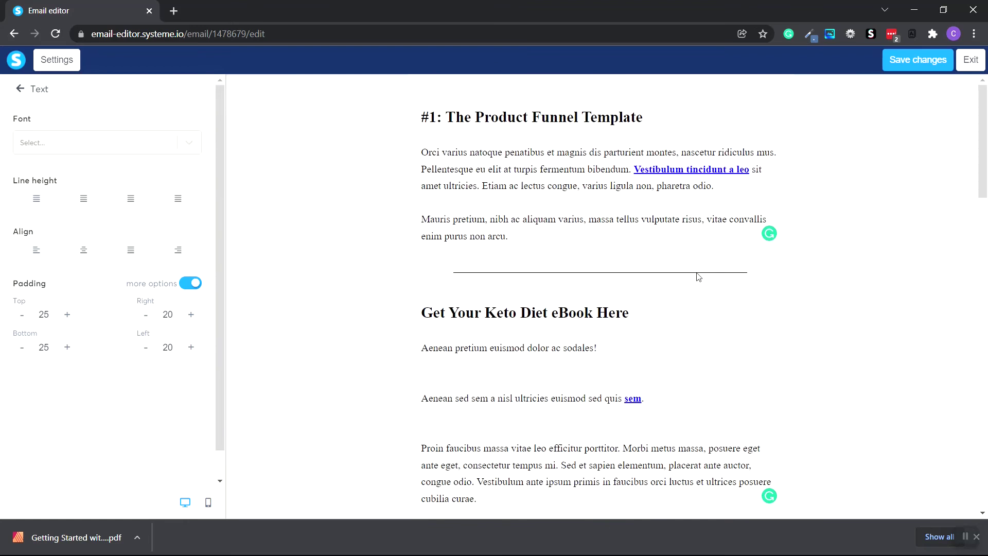
scroll(699, 276, down, 15)
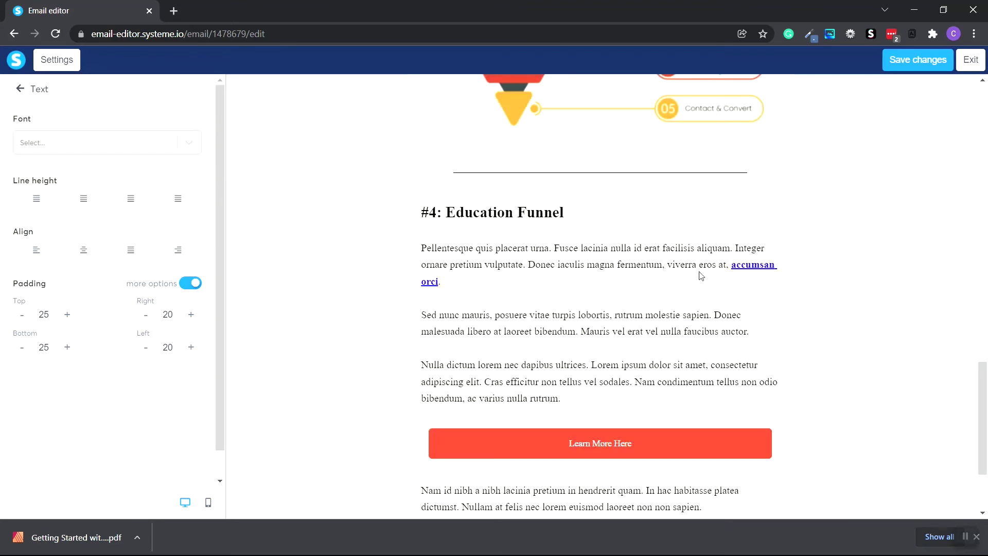
scroll(897, 252, down, 10)
click(897, 252)
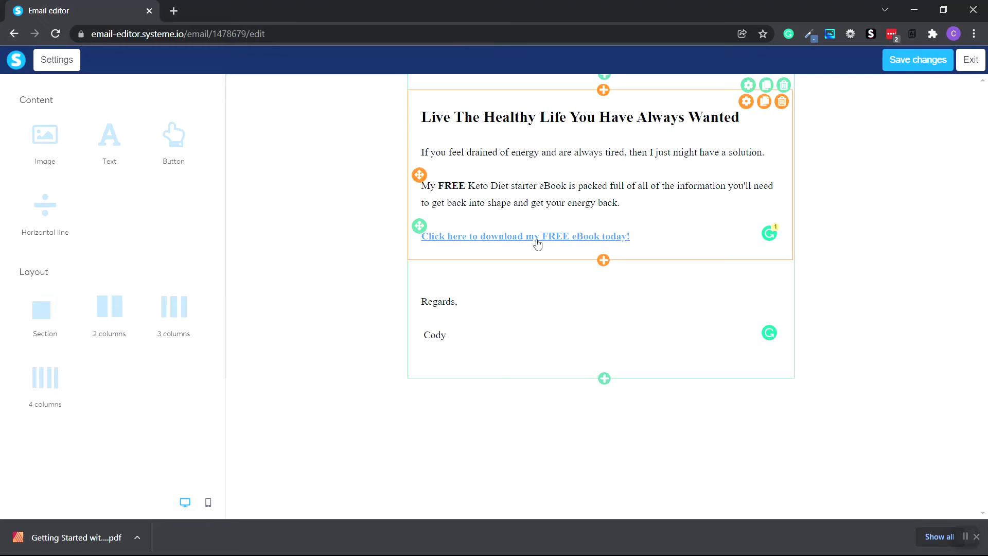
Save and exit the rewritten email, and view the warning beside the sender email address.
click(625, 238)
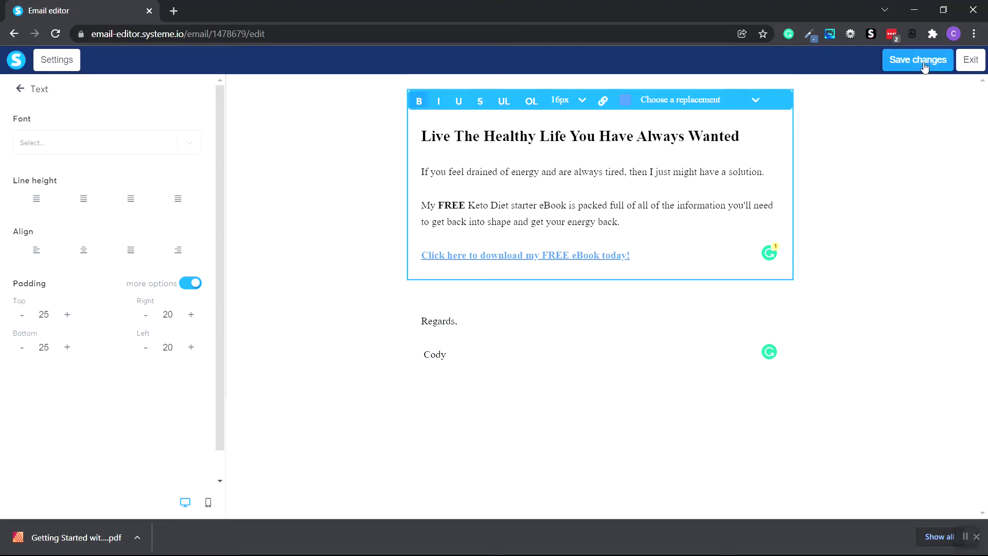
click(974, 62)
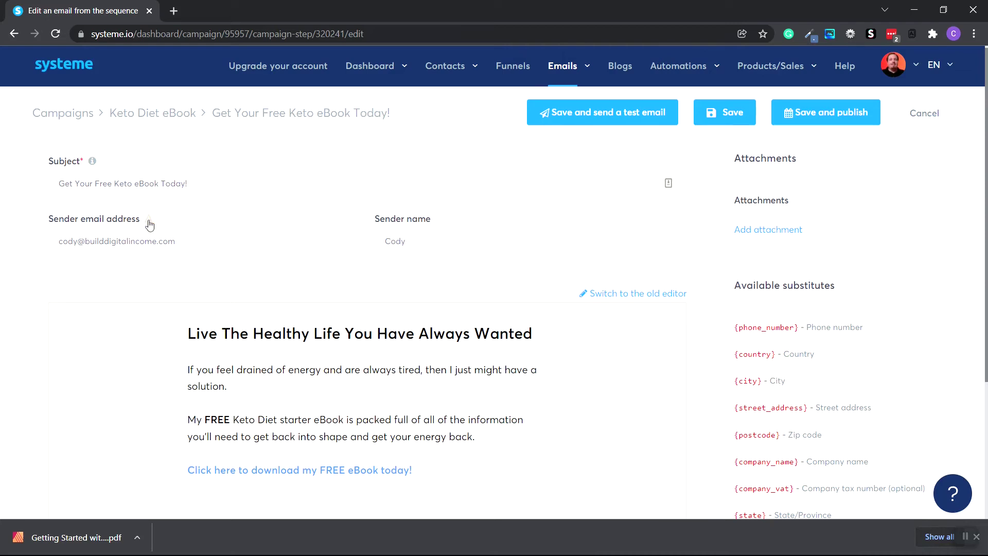
mouse_move(149, 219)
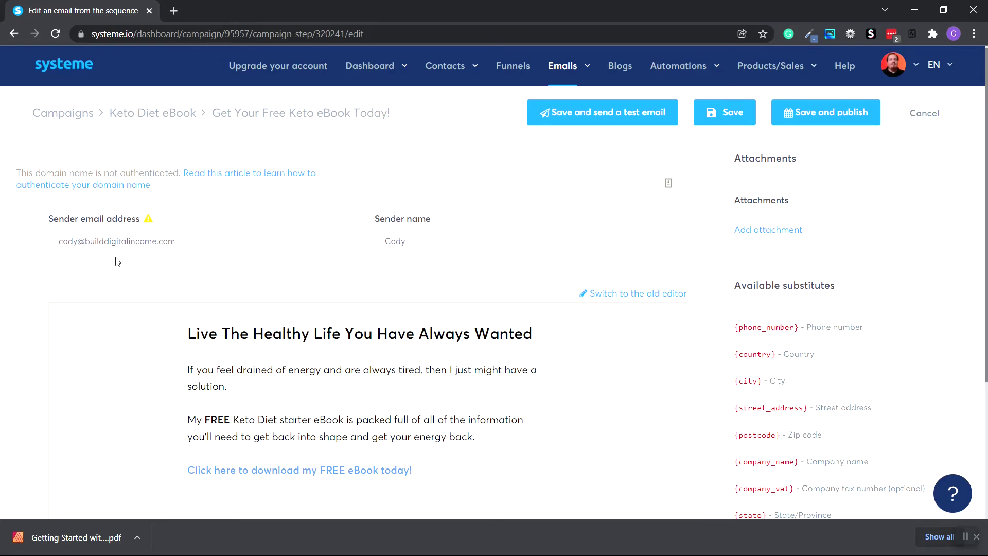
Reopen the email for editing and add a "Hello" line below the "Live The Healthy Life You Have Always Wanted" headline.
scroll(289, 282, down, 3)
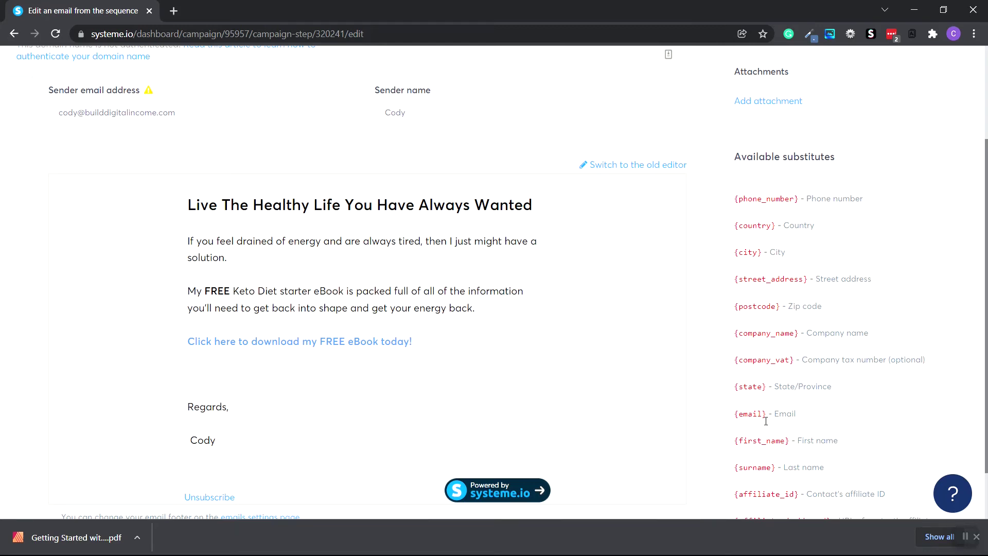
click(209, 227)
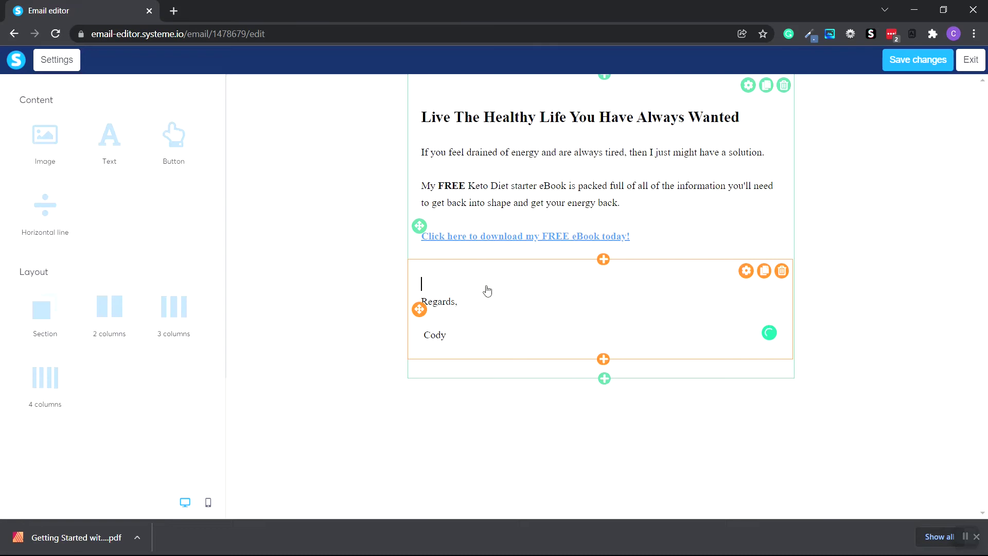
double_click(439, 137)
click(424, 160)
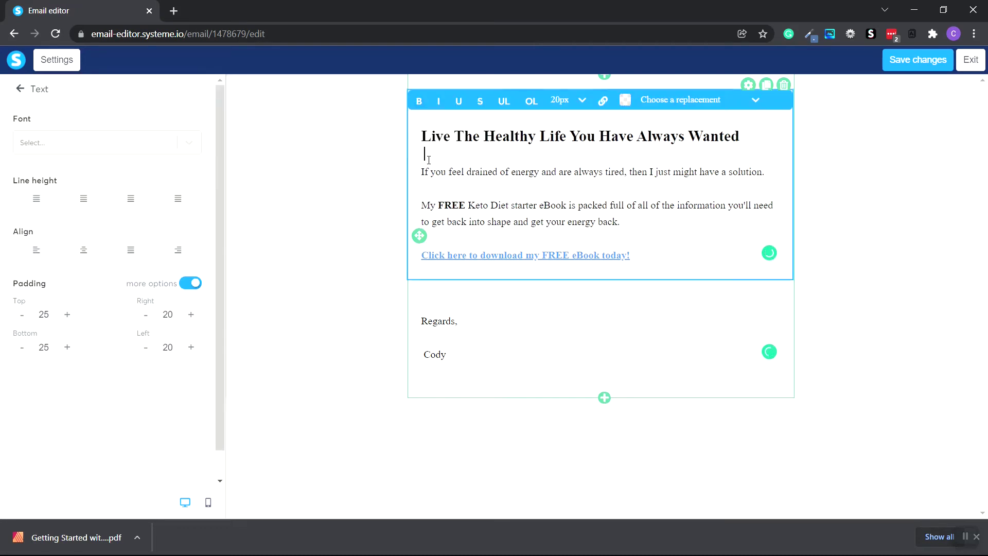
key(Return)
text(Hello)
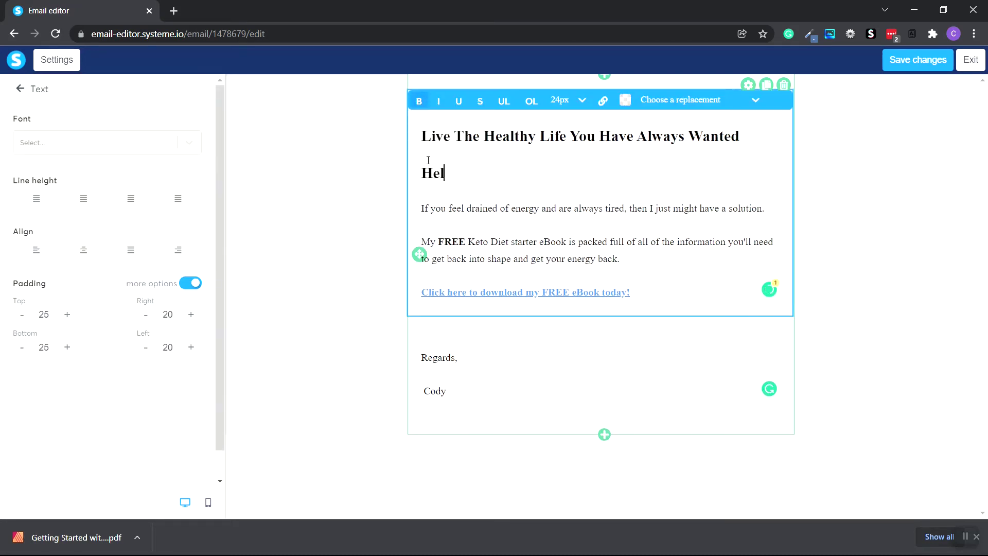
Remove the bold from the "Hello" greeting, set it to 16px, and add a comma after it.
double_click(437, 173)
click(420, 101)
click(578, 102)
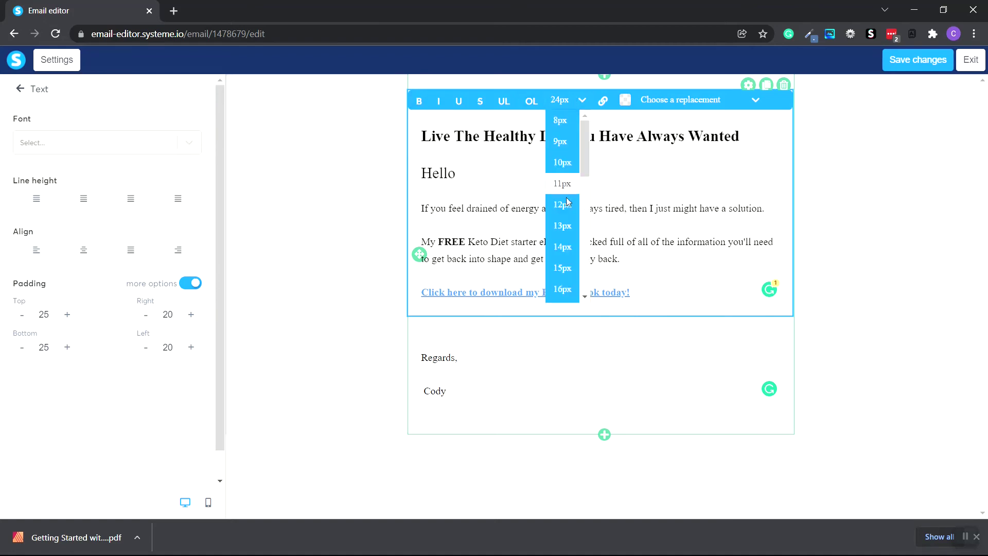
click(562, 288)
text(,)
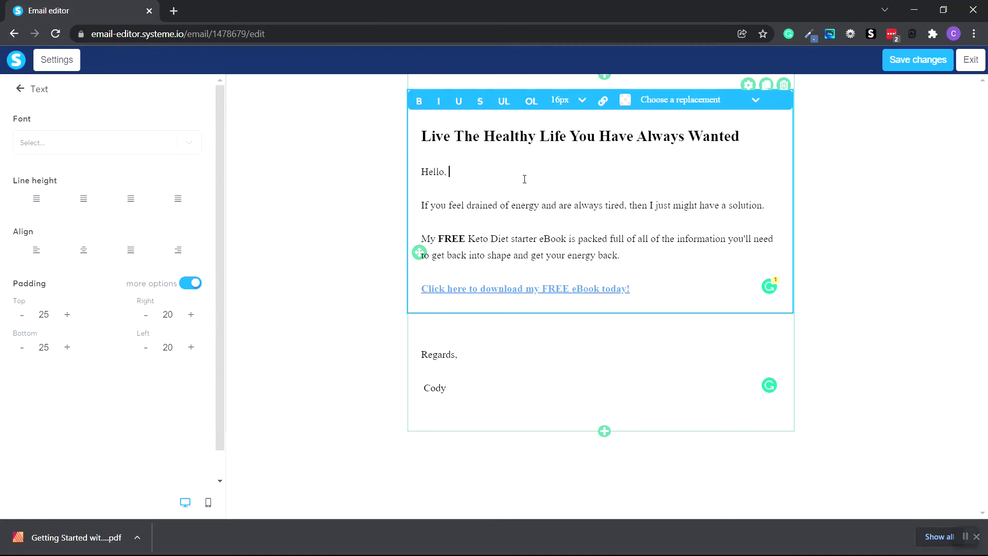
Exit the email editor and copy the {first_name} code from the available substitutes.
click(970, 60)
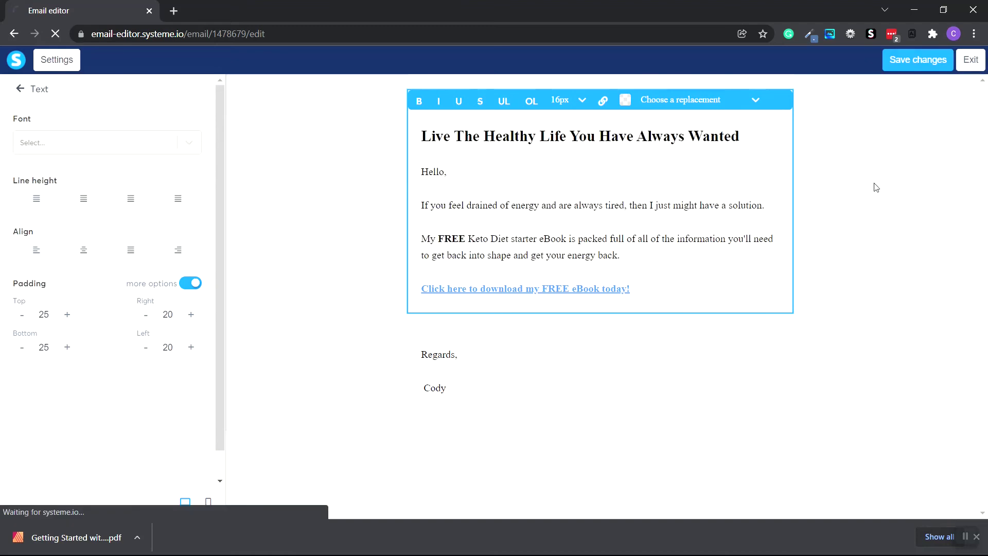
scroll(836, 265, down, 1)
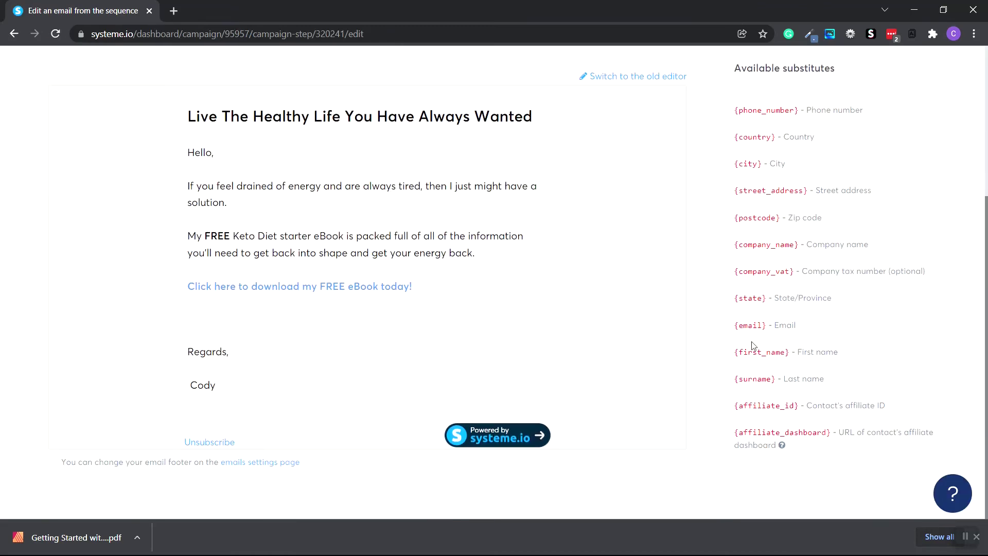
drag(735, 354, 788, 354)
right_click(783, 354)
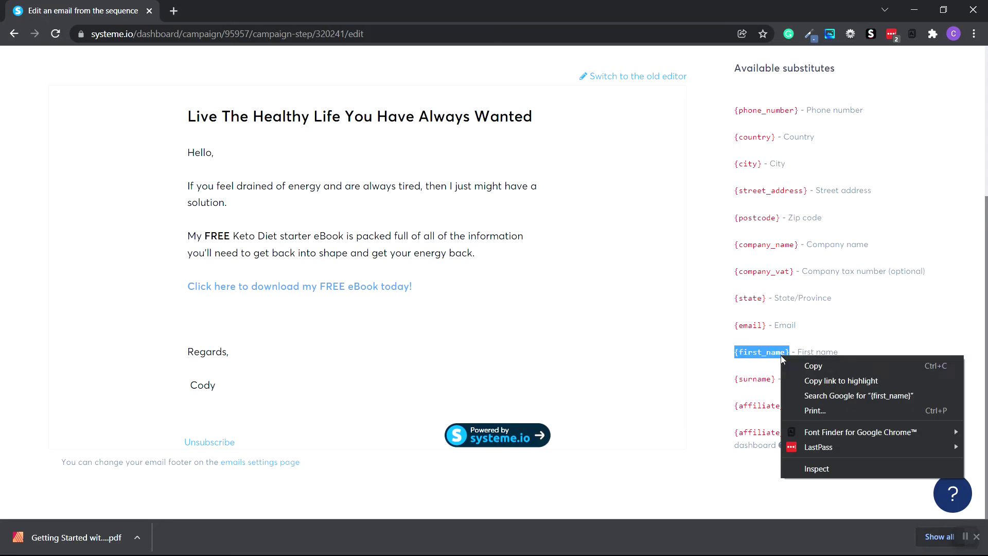
click(813, 367)
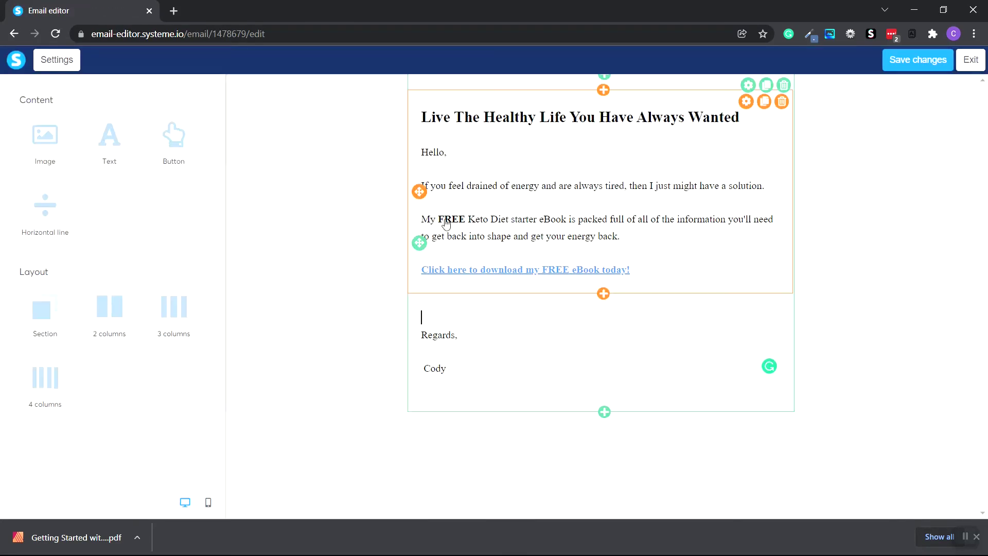
Insert the copied {first_name} code after "Hello," in the email greeting as regular 16px text.
click(450, 157)
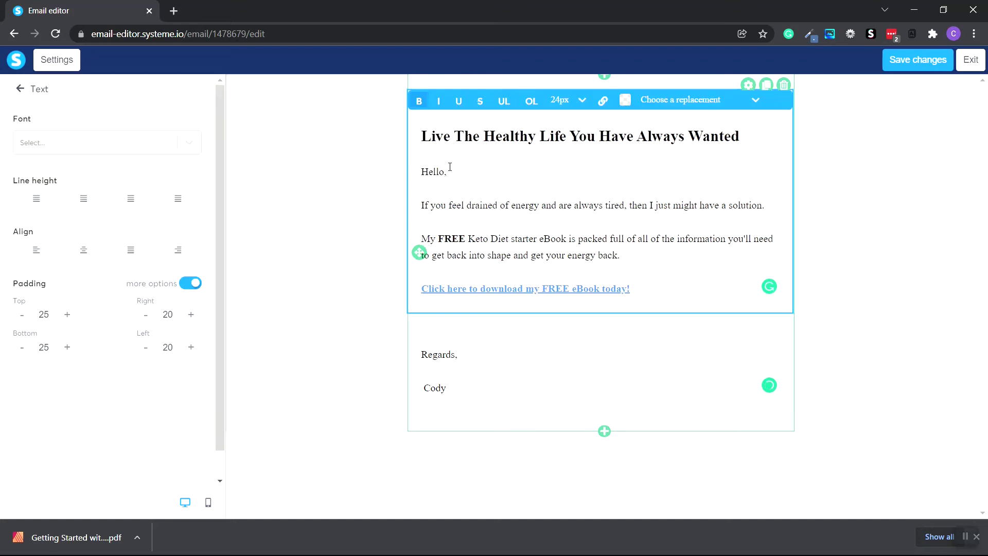
key(ctrl+v)
drag(503, 172, 449, 173)
click(509, 173)
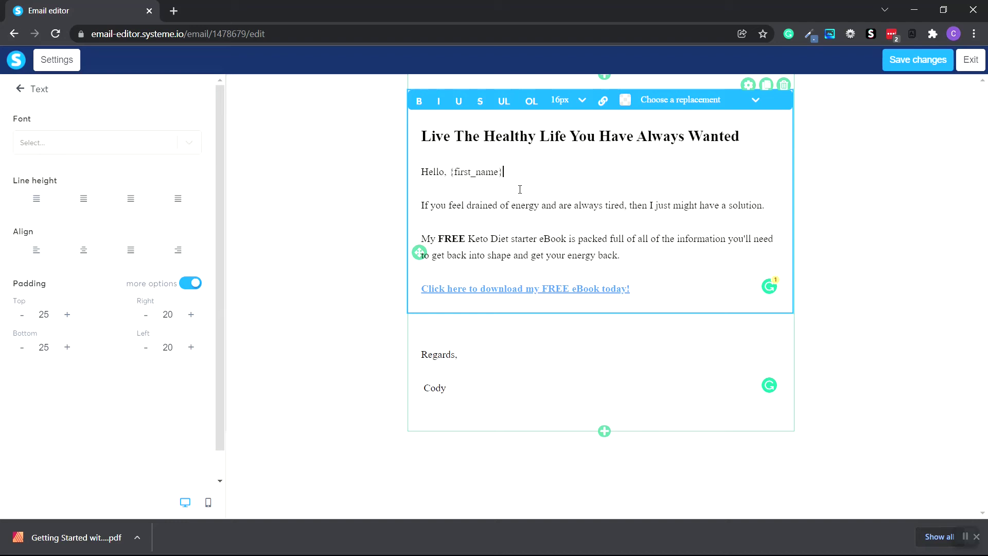
key(Escape)
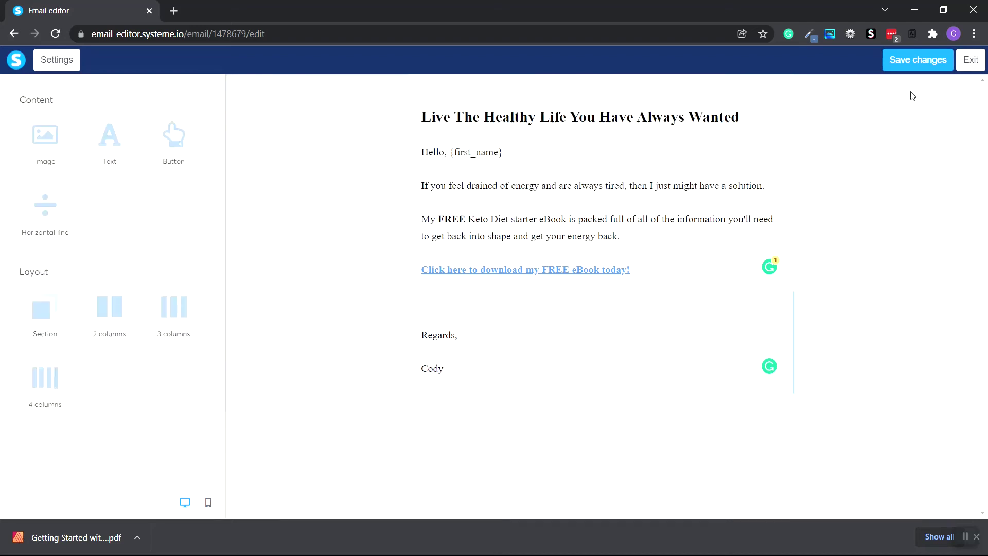
Save the edited email, return to its campaign page, and send a test email.
click(925, 61)
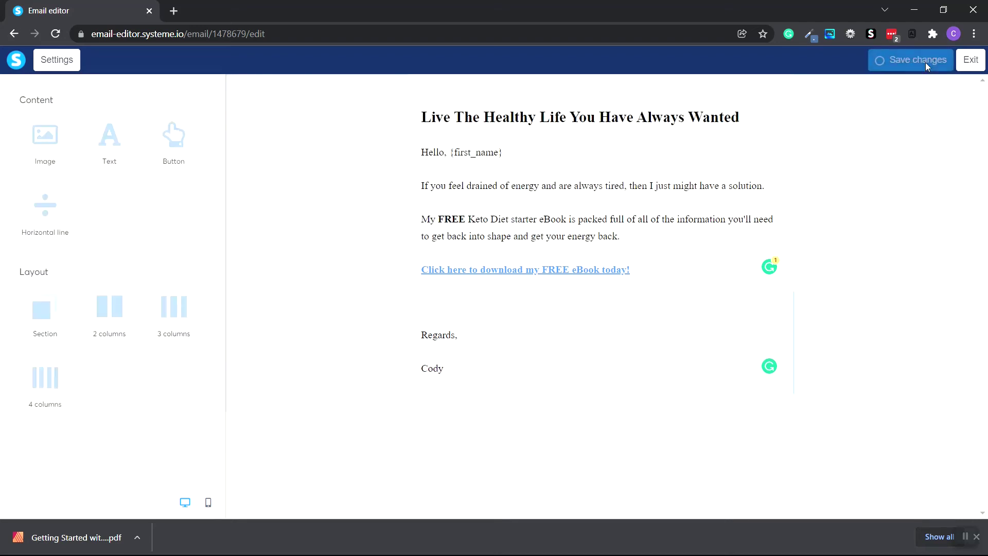
click(976, 67)
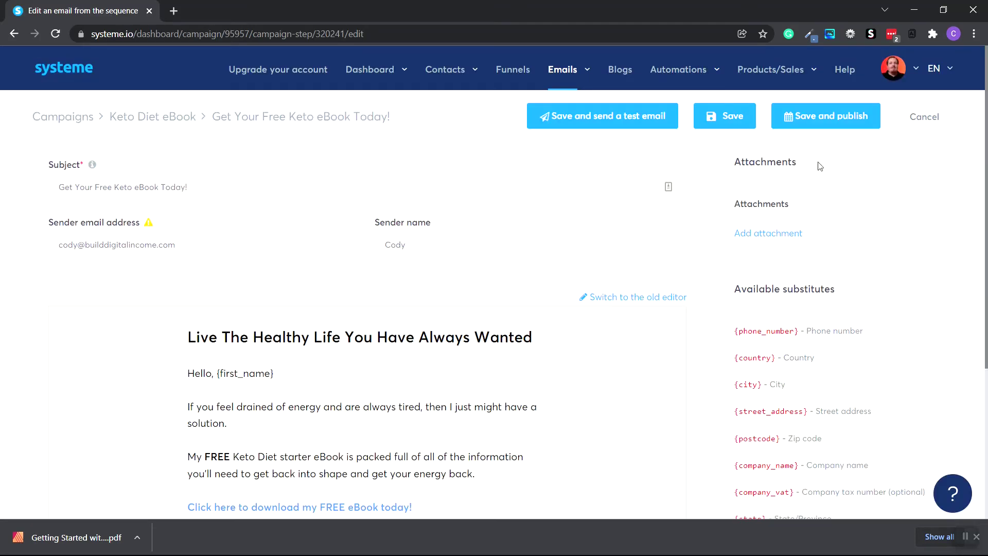
click(621, 124)
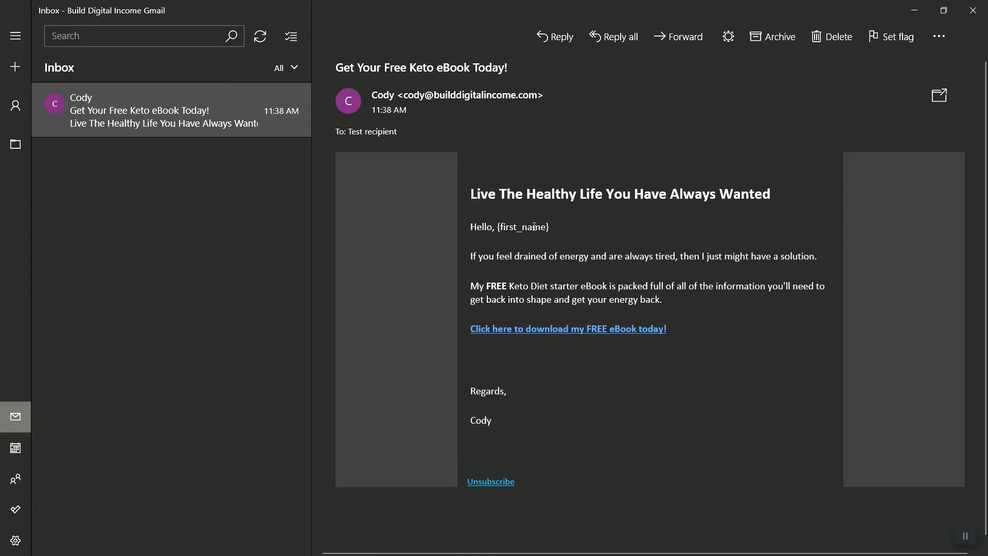
Test the Unsubscribe link in the received test email and return to the message.
click(491, 482)
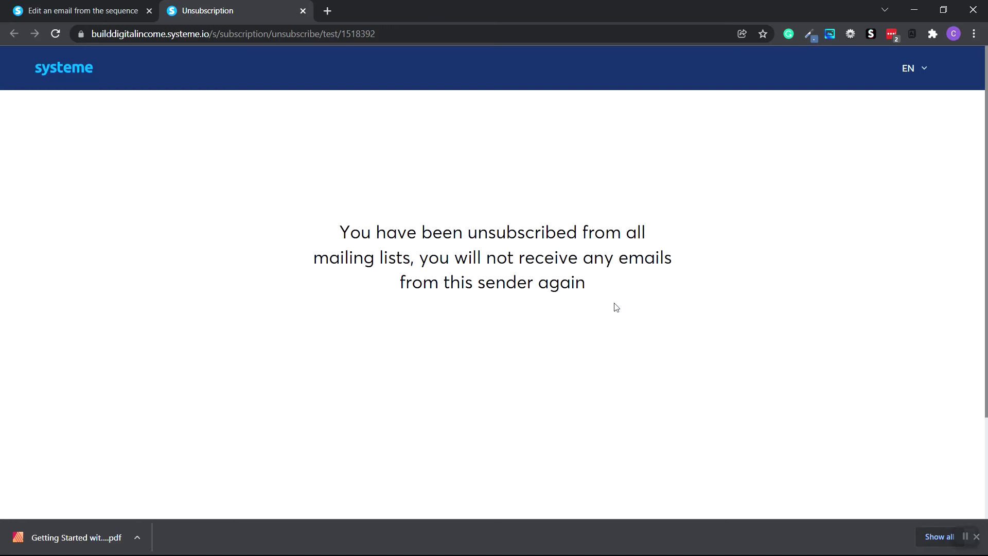
key(alt+Tab)
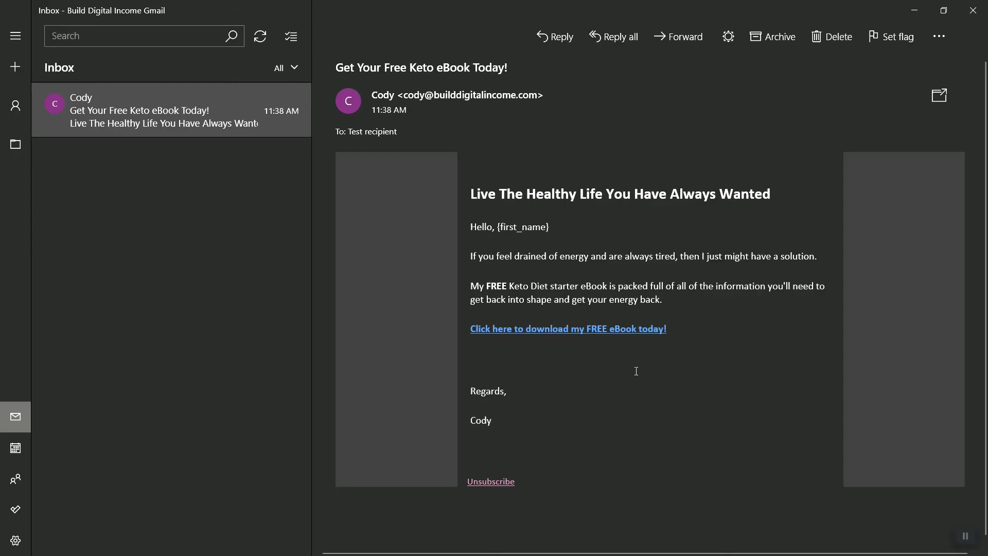
Look through the eBook opened from the email's download link and save the PDF to the Pictures folder.
click(596, 331)
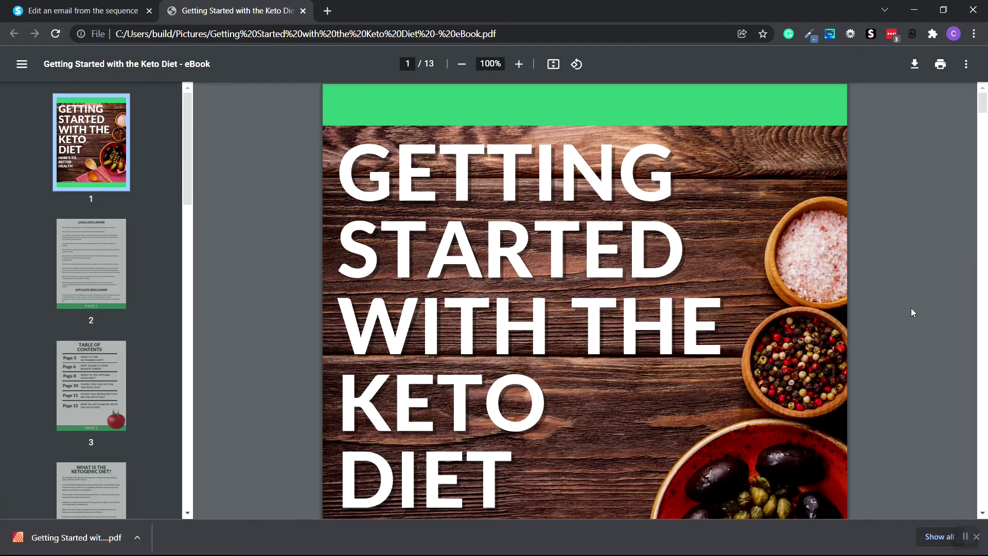
scroll(883, 268, down, 17)
scroll(882, 271, down, 20)
scroll(884, 272, down, 20)
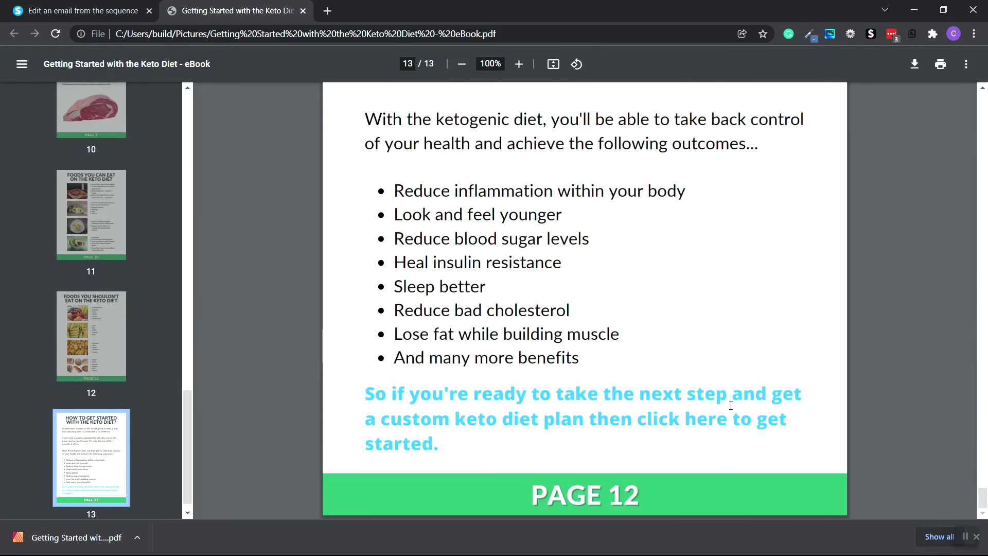
key(Home)
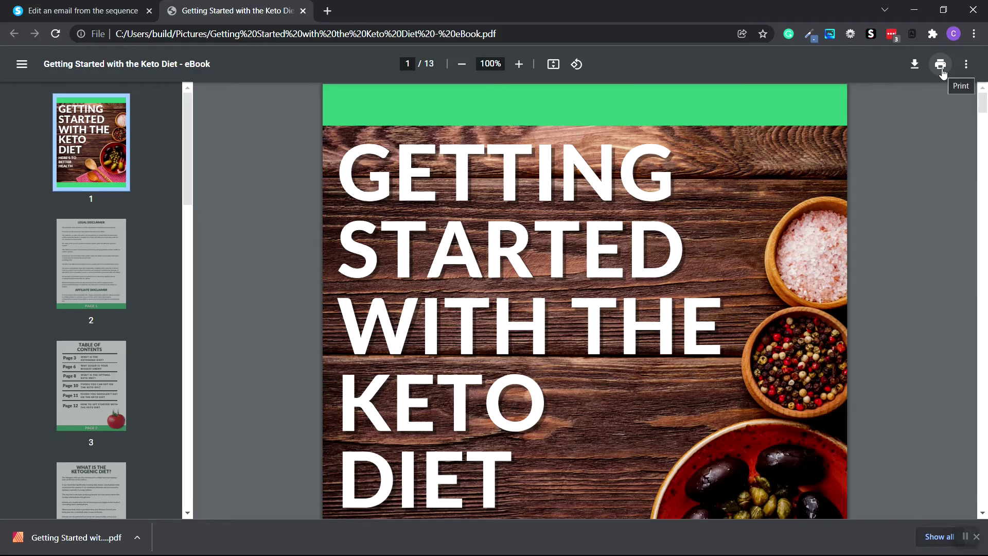
click(915, 72)
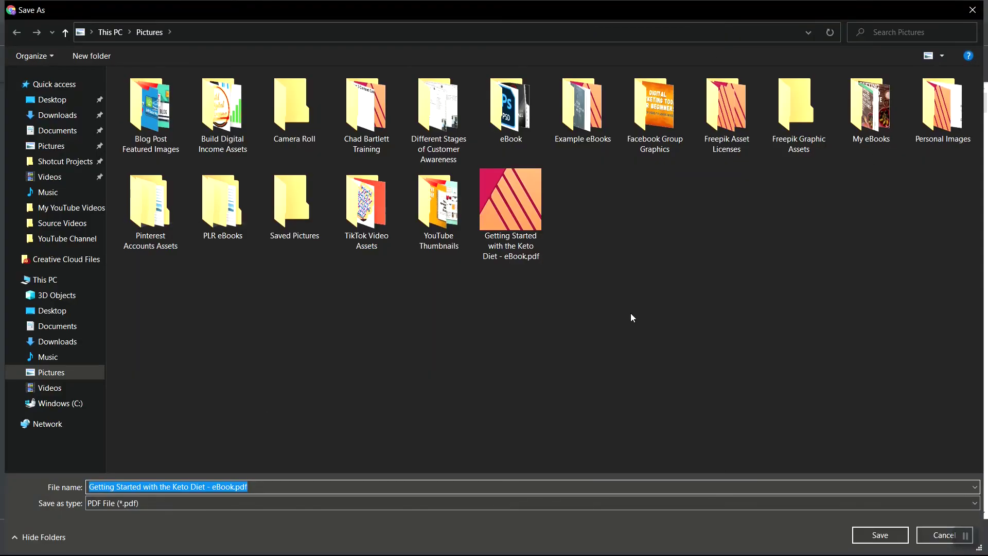
key(Return)
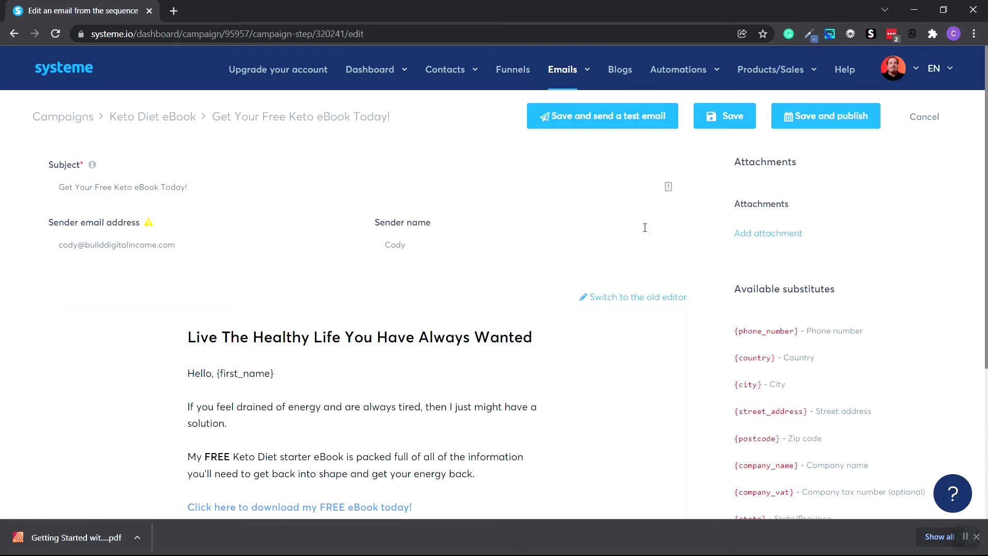
Save and publish the email with a sending delay of 1 hour and no specific time or weekdays.
click(854, 123)
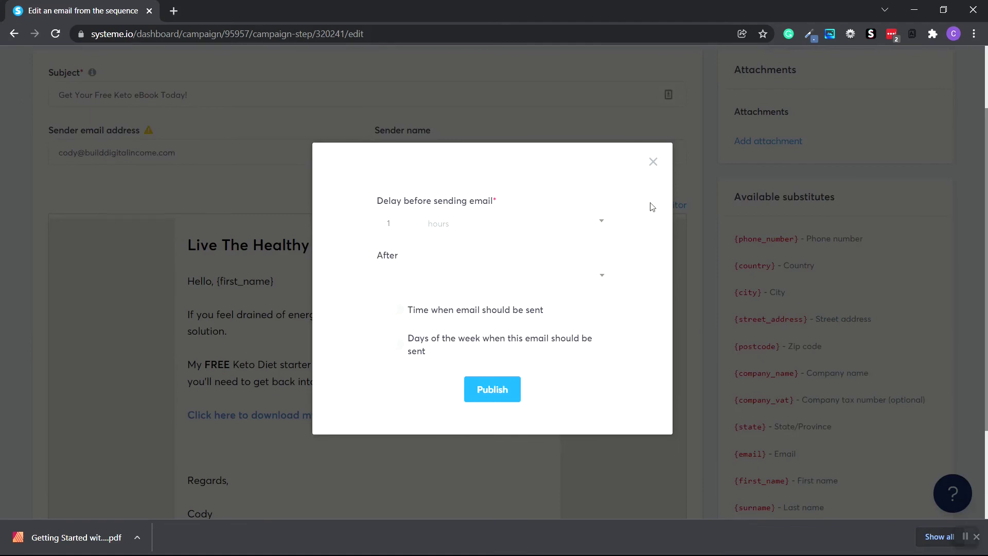
click(576, 227)
click(549, 242)
click(602, 280)
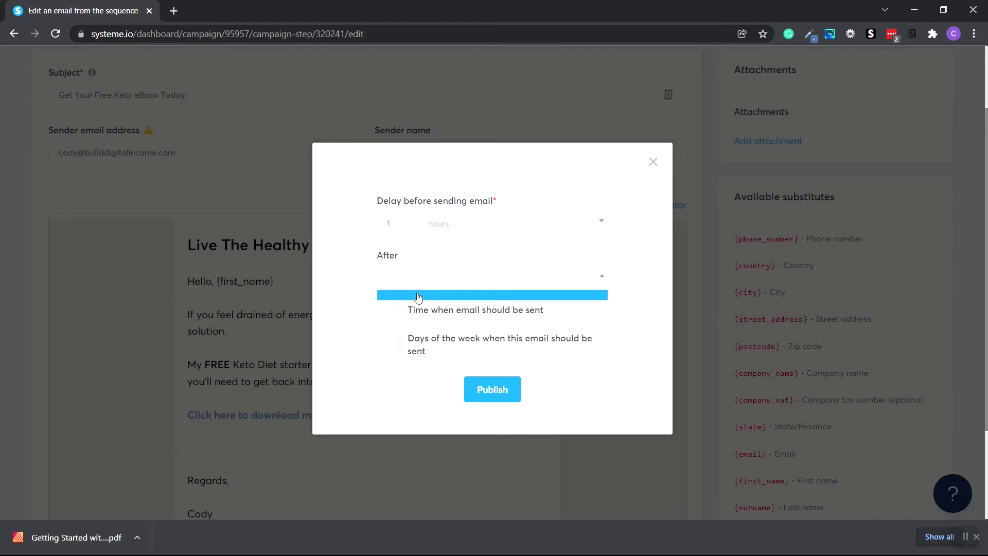
click(631, 301)
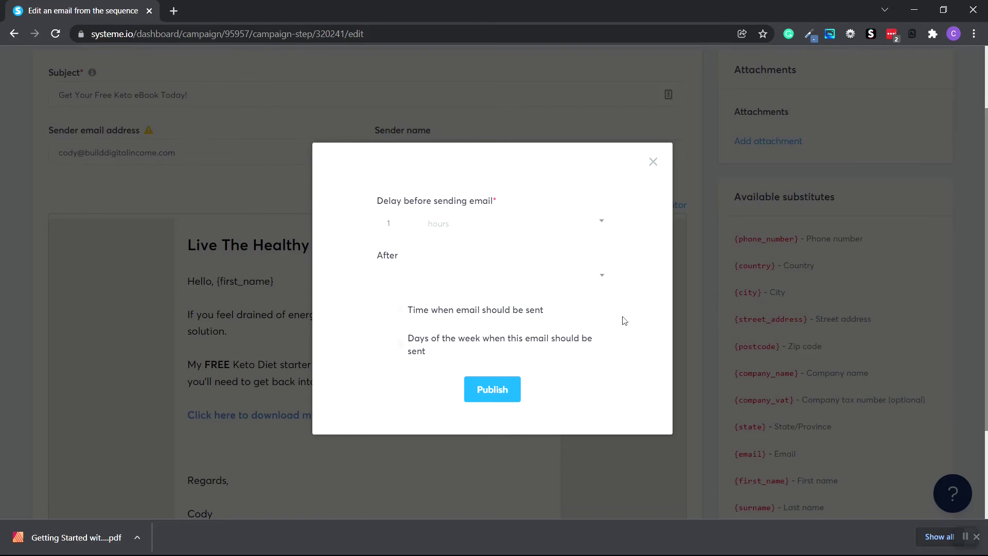
click(514, 391)
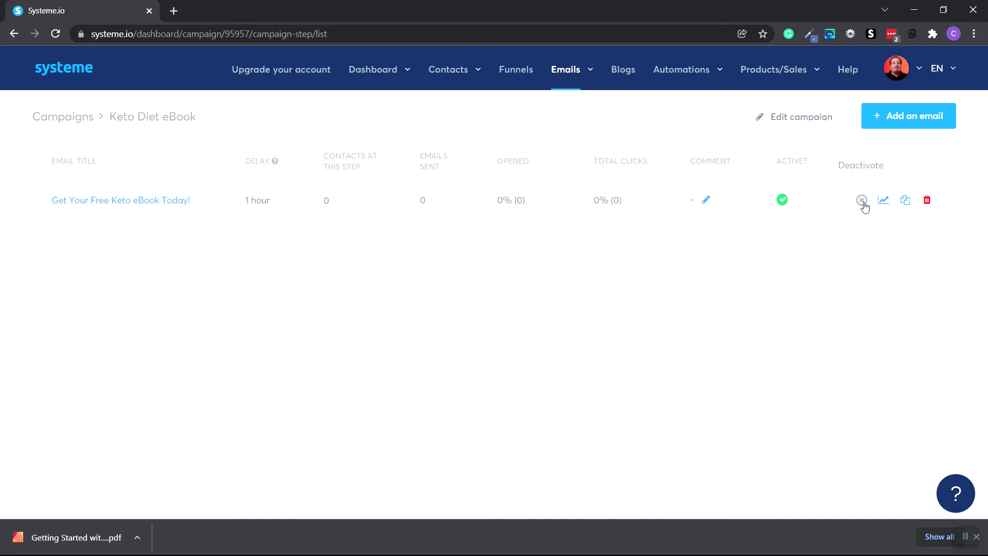
Review the published email's statistics page, return to the Keto Diet eBook campaign, and check the email's row actions.
click(884, 201)
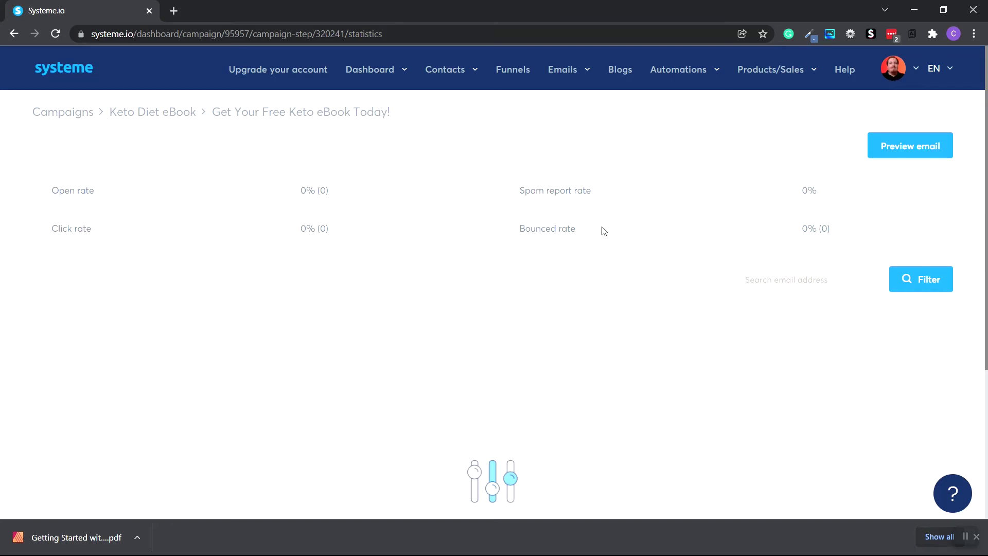
scroll(660, 220, down, 4)
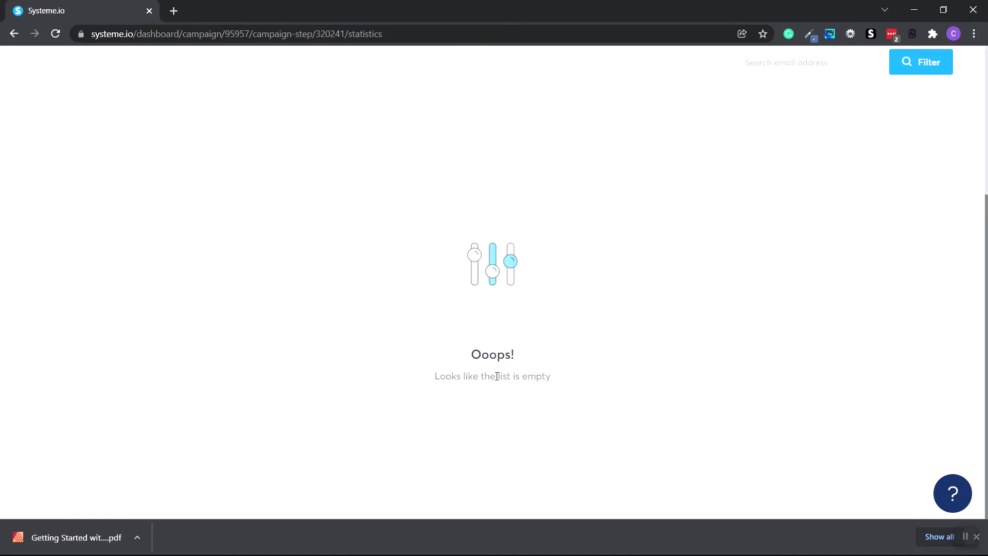
scroll(545, 363, up, 4)
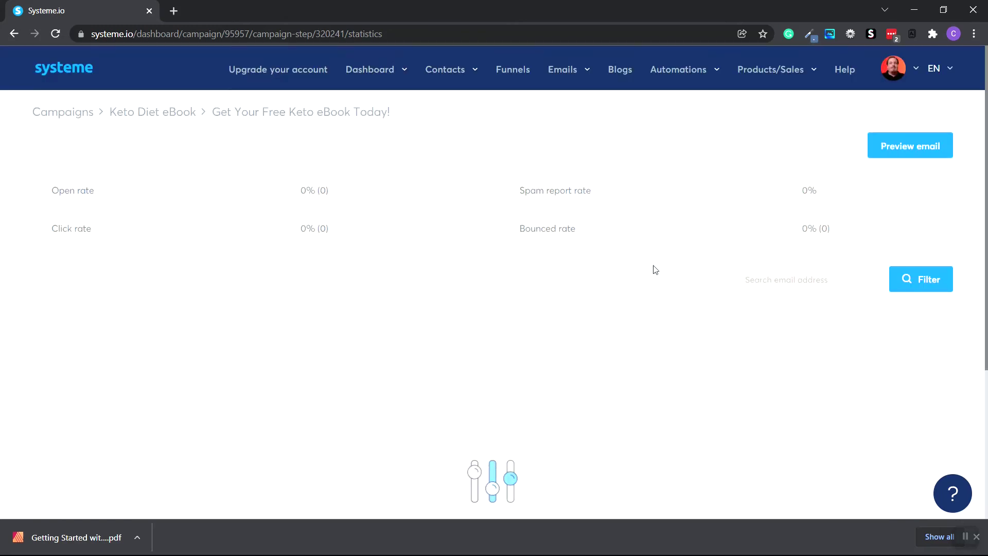
key(alt+Left)
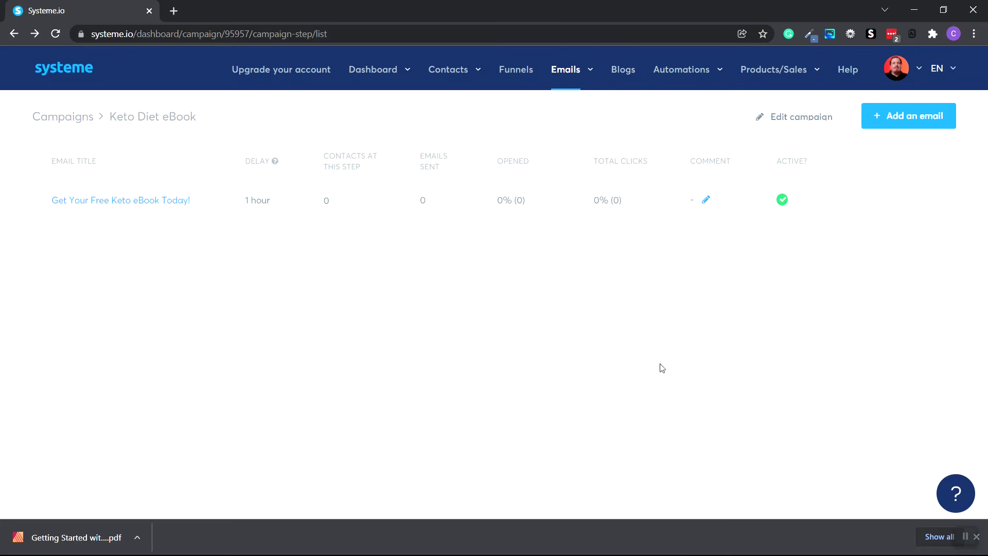
mouse_move(917, 216)
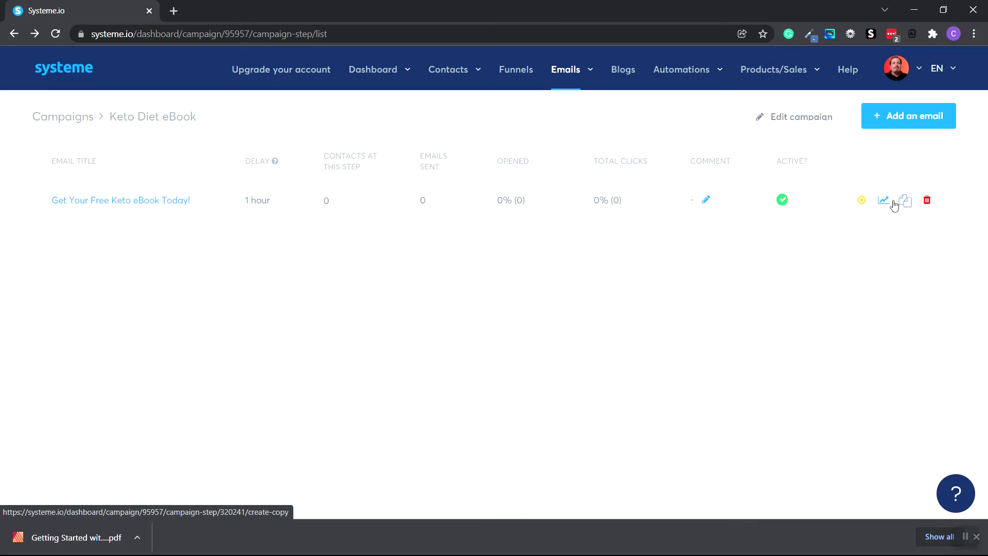
Create a new funnel named "Keto eBook" with the "Build an audience" goal.
click(513, 72)
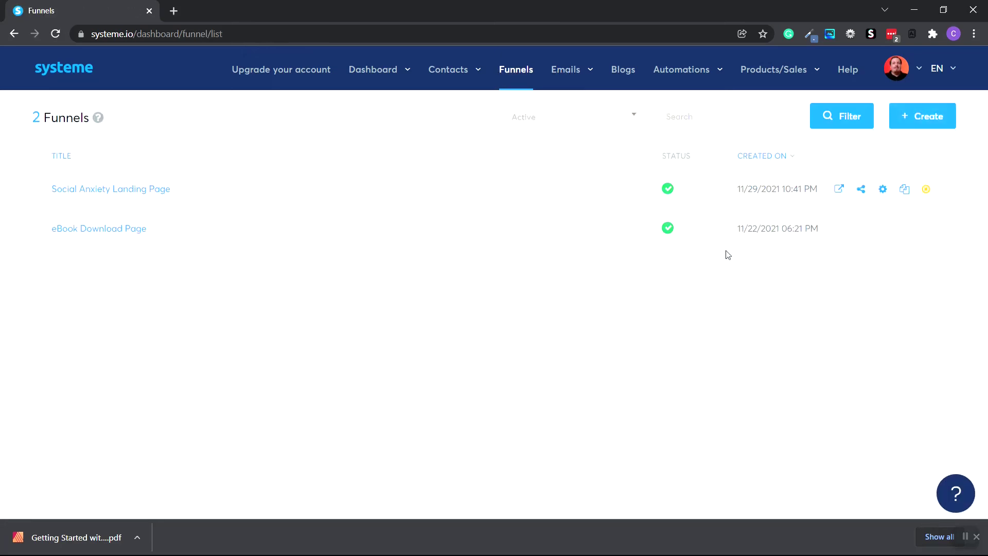
click(928, 124)
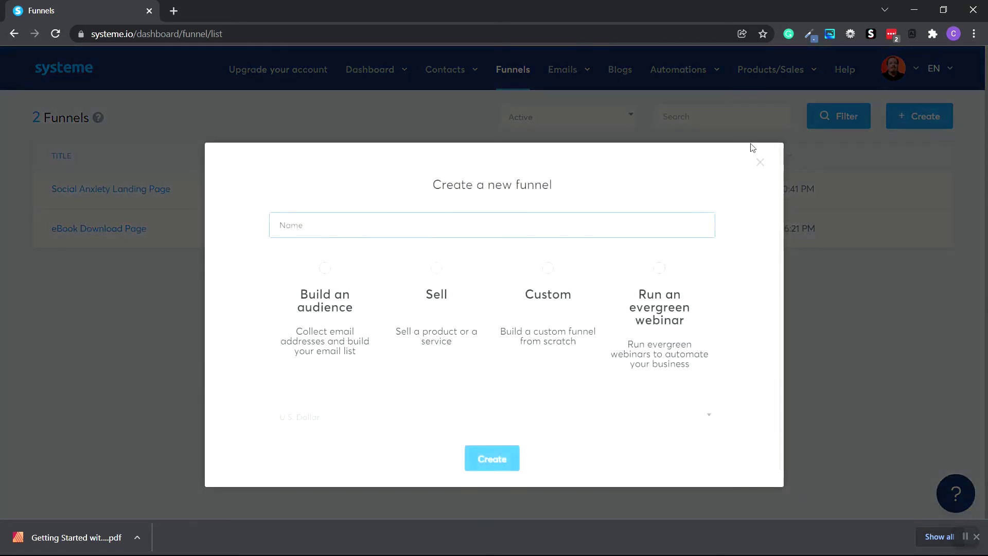
text(Keto eBook)
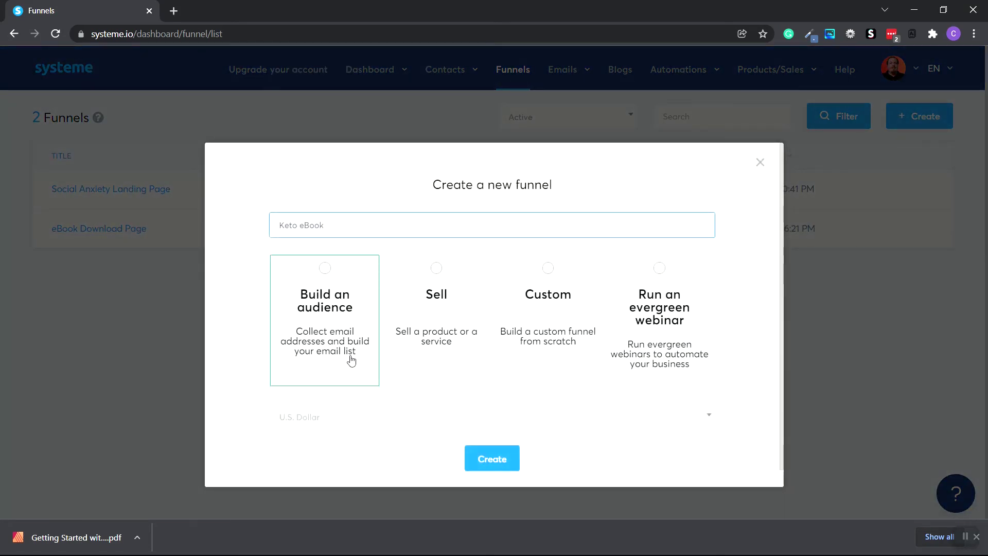
click(325, 268)
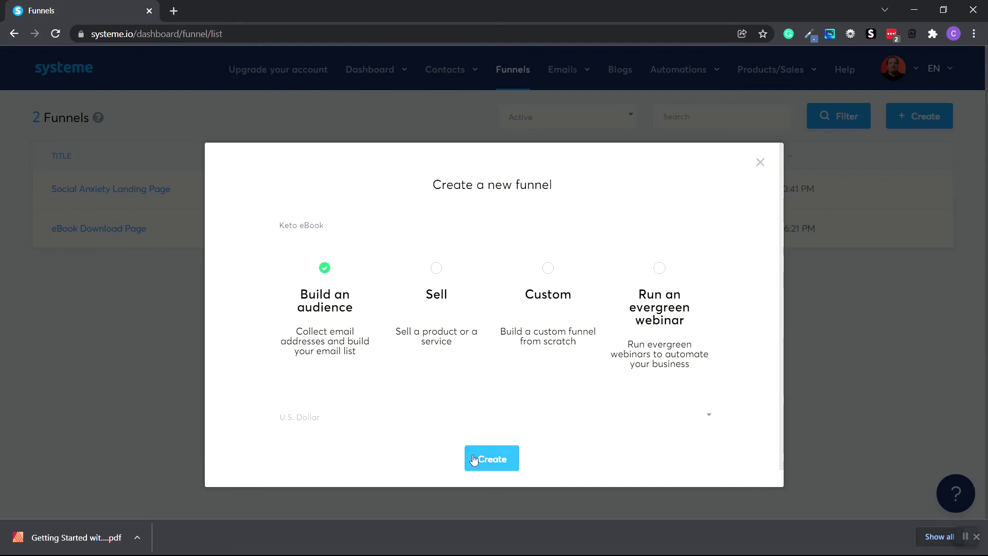
click(501, 461)
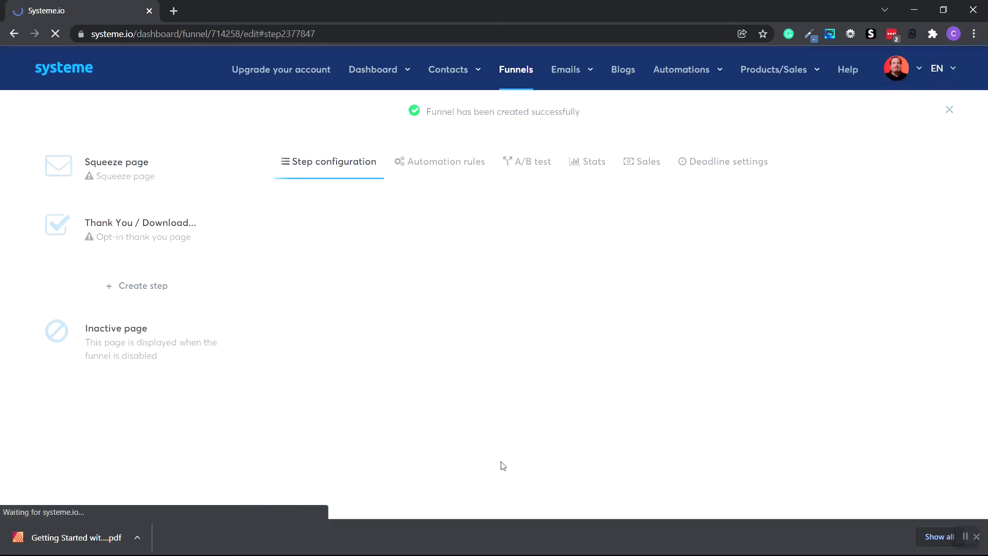
Choose the green-mountain "The 3 step system to sell on autopilot!" template for the squeeze page and open the page for editing.
scroll(394, 216, down, 2)
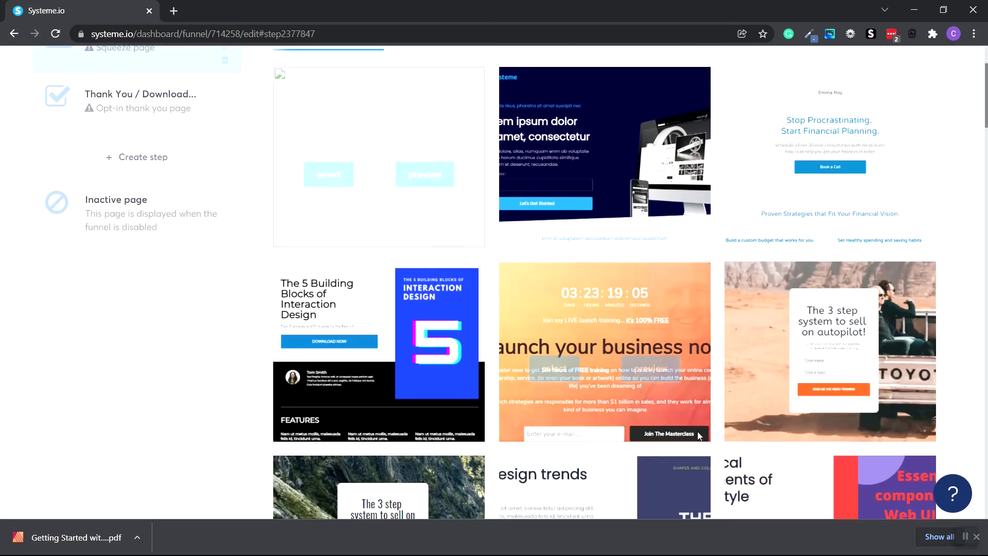
scroll(627, 276, down, 3)
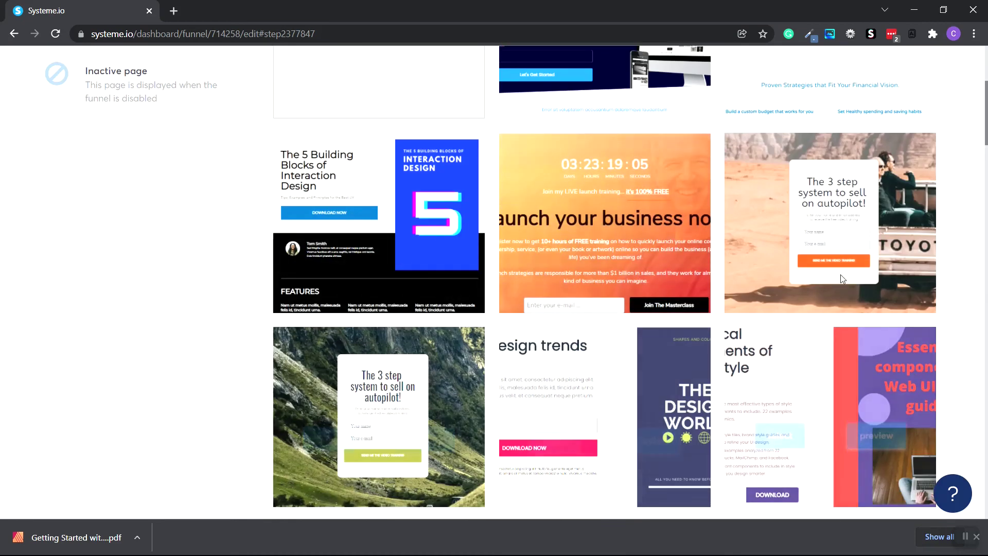
scroll(592, 266, down, 3)
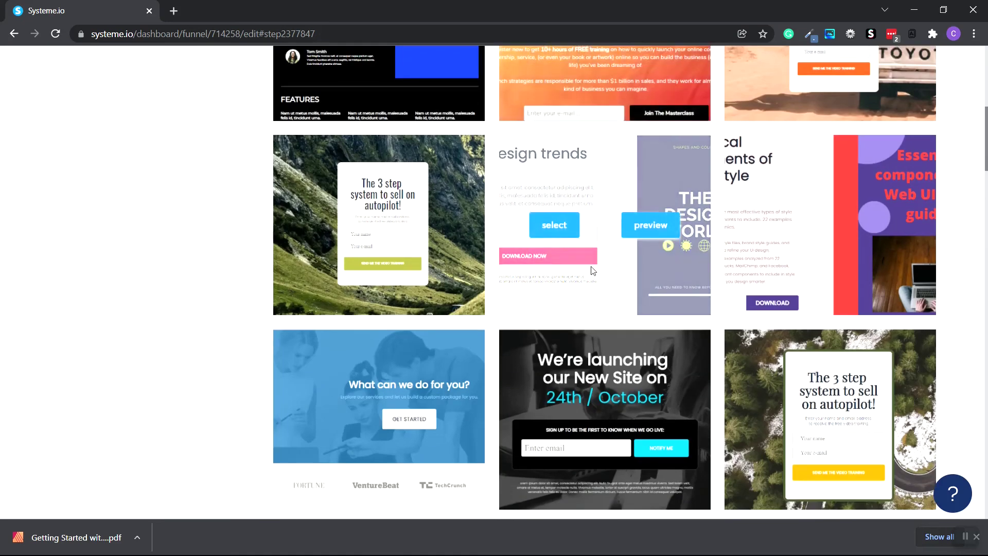
scroll(592, 269, up, 2)
scroll(383, 288, down, 2)
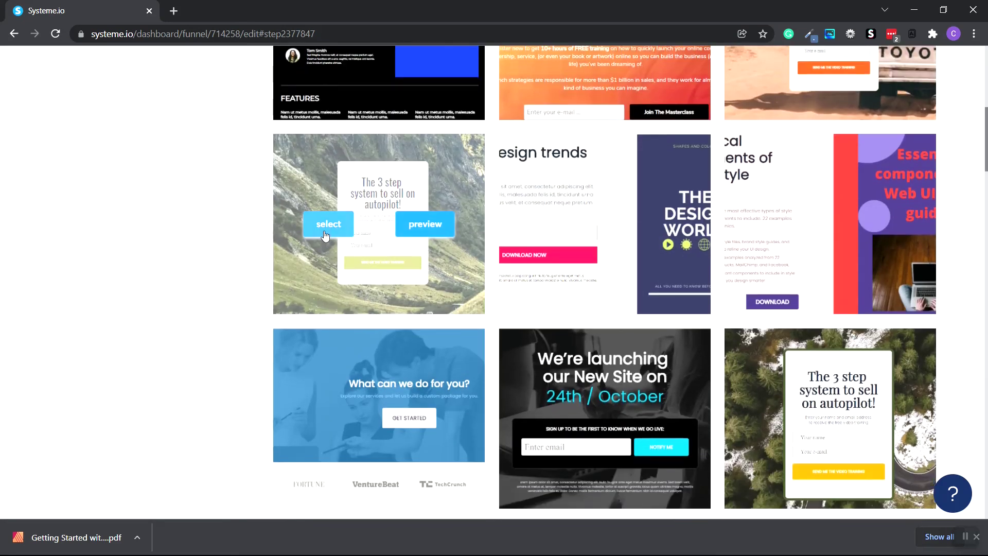
click(324, 230)
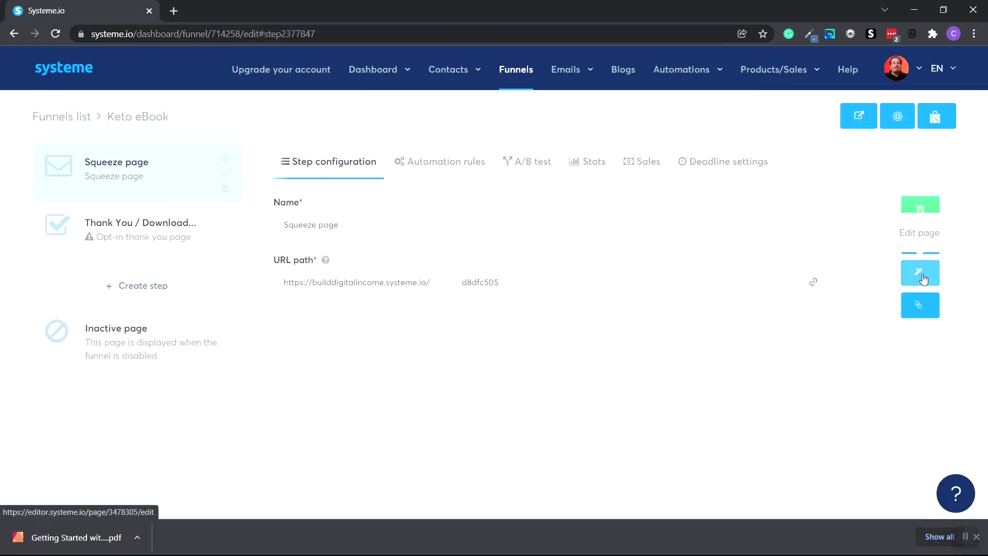
click(921, 277)
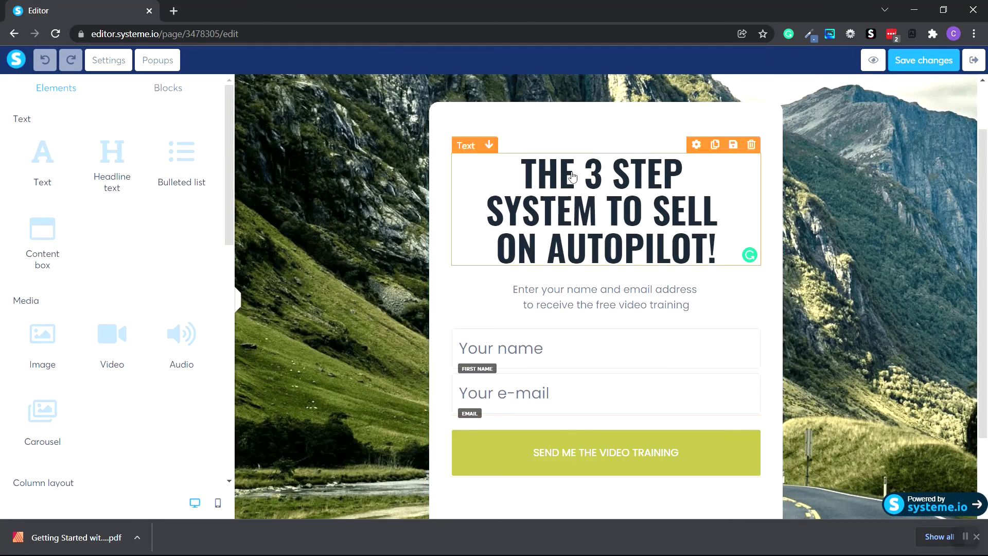
triple_click(545, 172)
scroll(561, 189, down, 1)
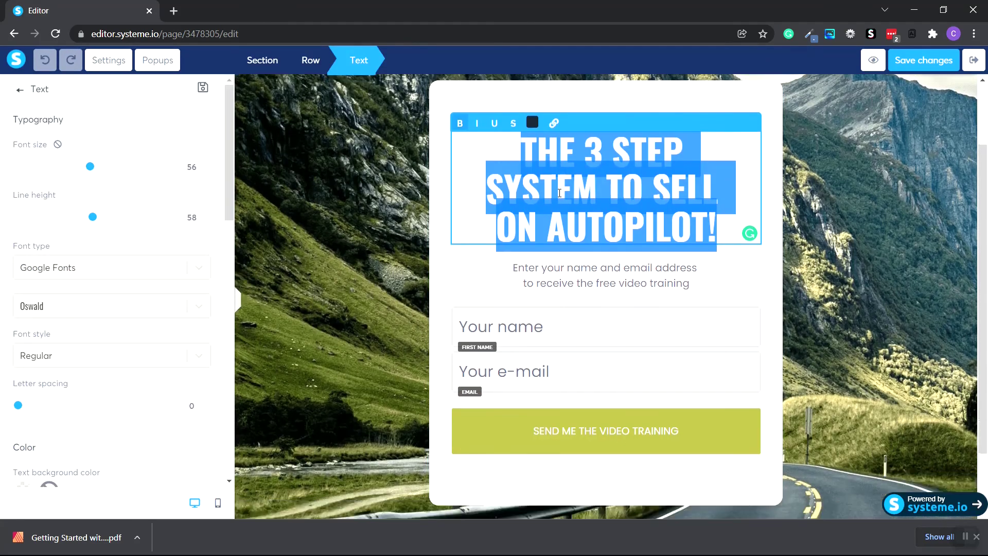
click(639, 229)
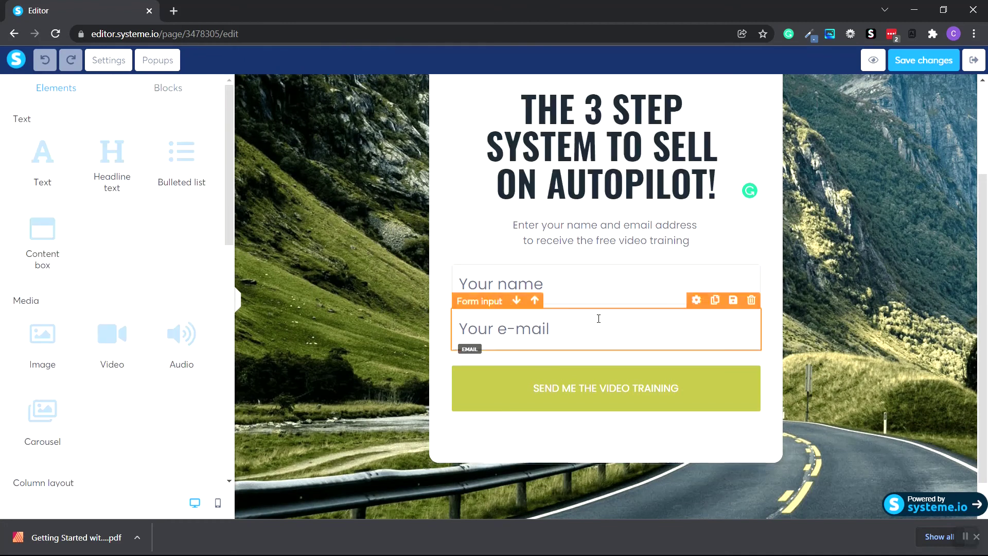
Change the background color of the "Send me the video training" button to a bright green.
click(531, 388)
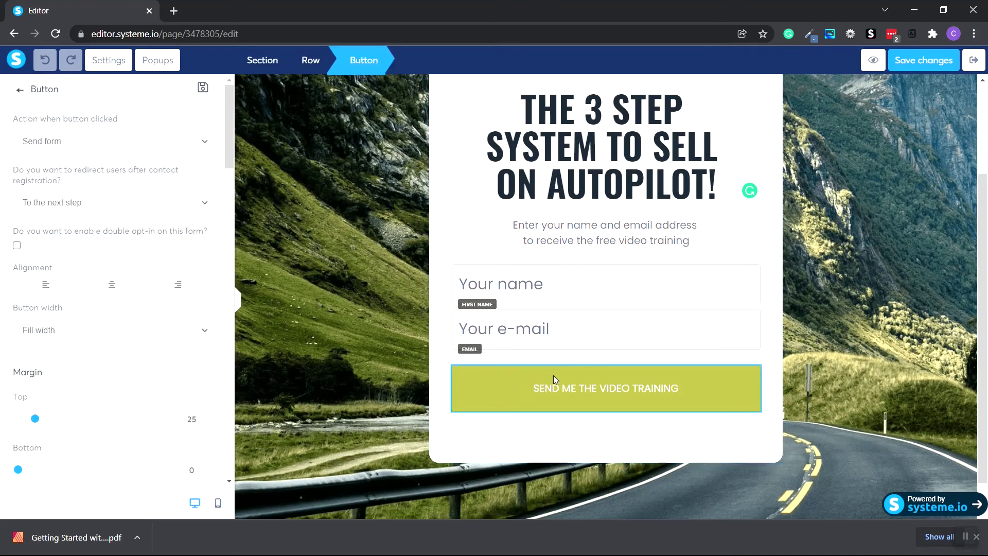
scroll(170, 333, down, 15)
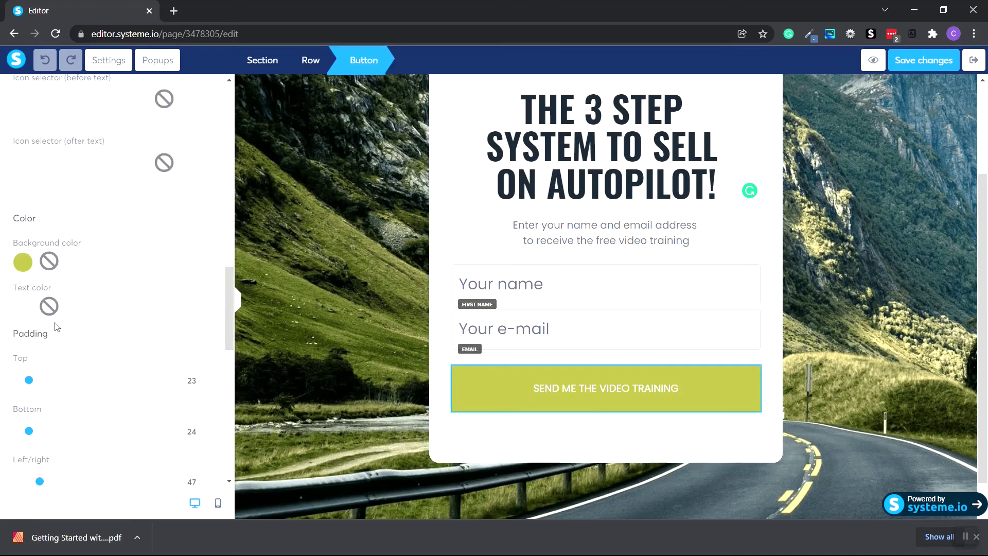
click(29, 264)
click(122, 310)
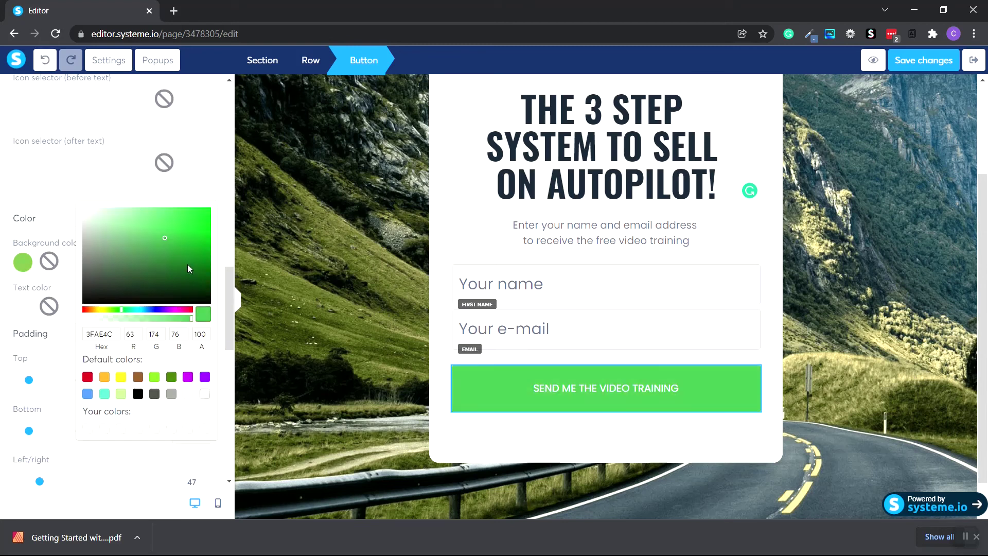
drag(164, 236, 170, 234)
click(688, 361)
Replace the green button's text with "Click Here To Get Your Free Keto eBook".
scroll(153, 270, up, 6)
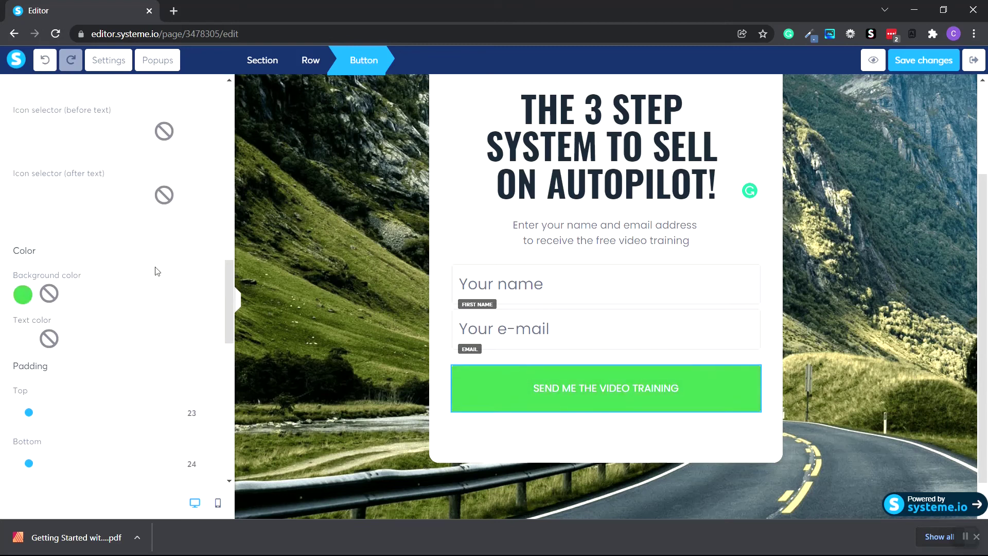
scroll(59, 340, up, 1)
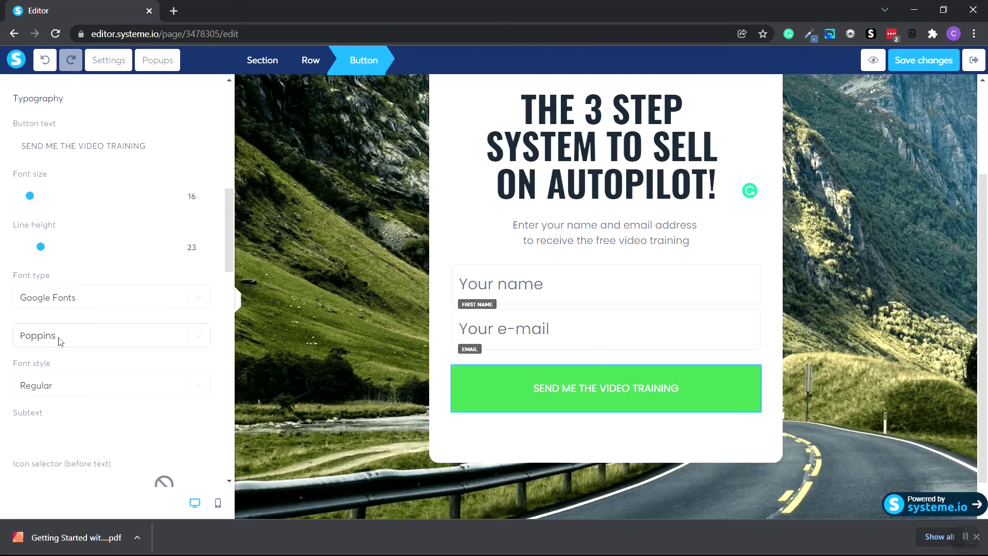
scroll(92, 291, up, 3)
text(Click Here To Get Your Free Keto eBook)
drag(21, 274, 174, 286)
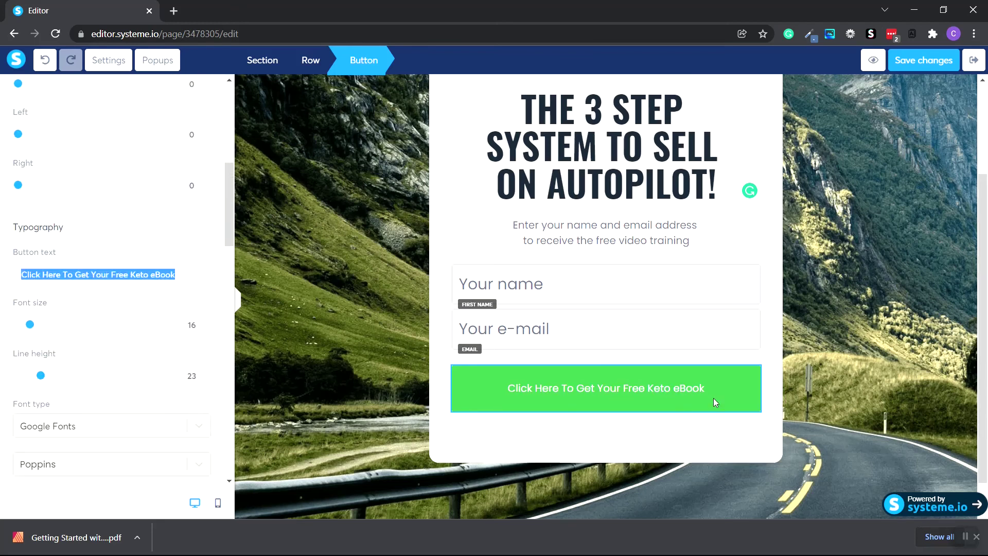
Set the green button to send the form and redirect to the next step, with double opt-in enabled.
click(499, 460)
click(462, 426)
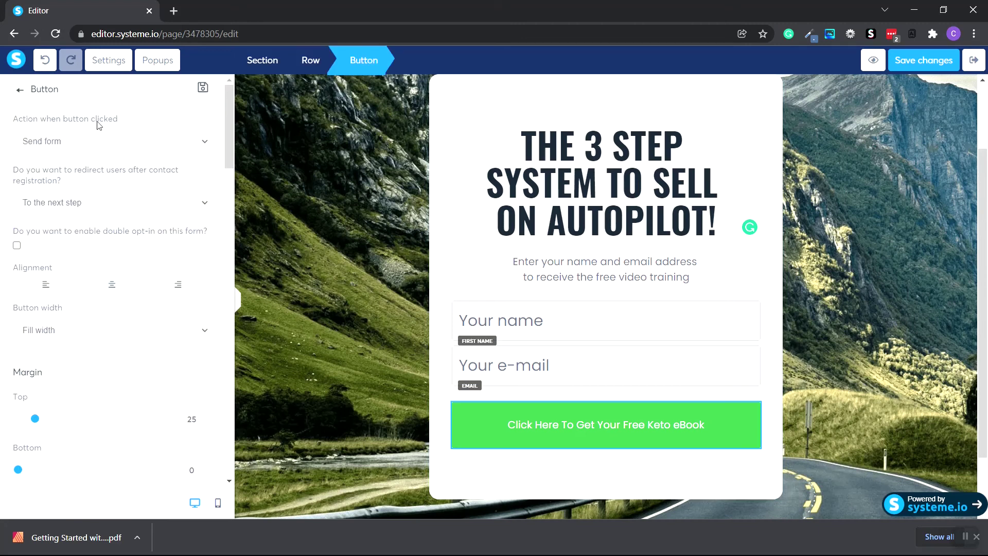
click(95, 149)
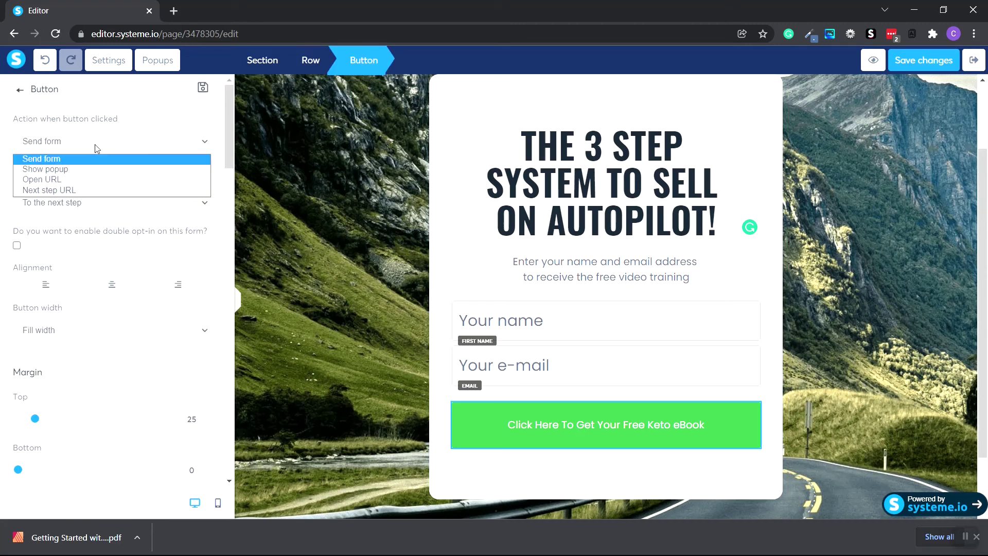
click(64, 159)
click(109, 206)
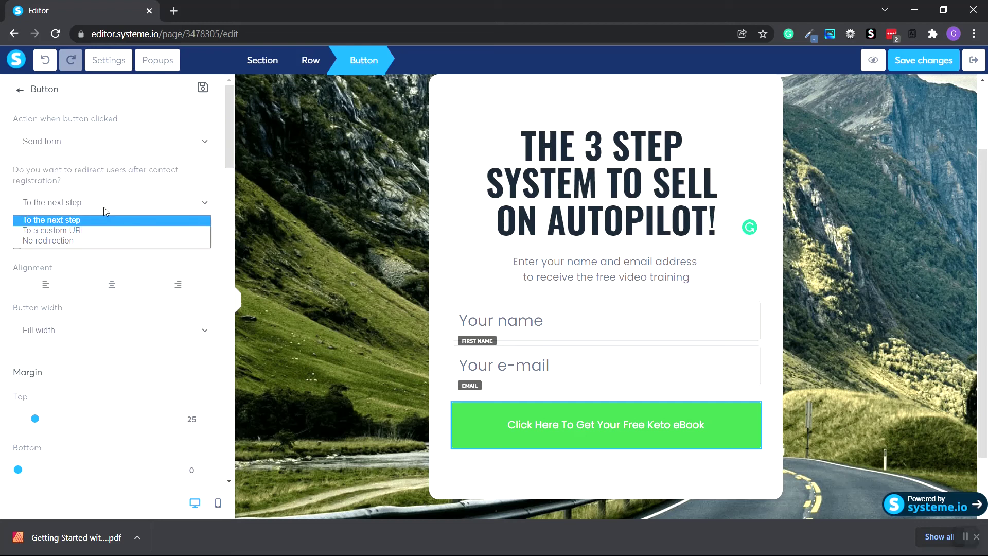
click(64, 230)
key(Up)
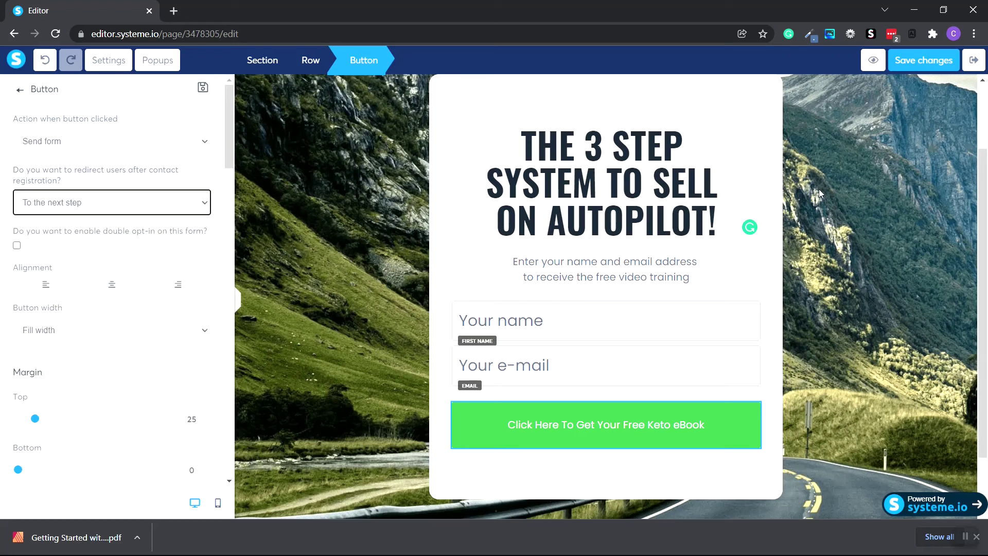
click(135, 226)
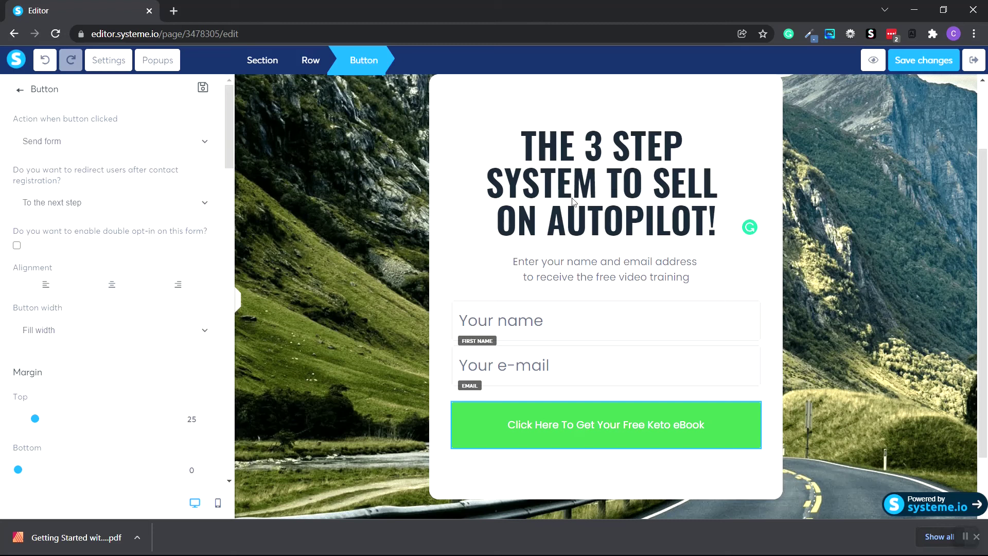
click(17, 245)
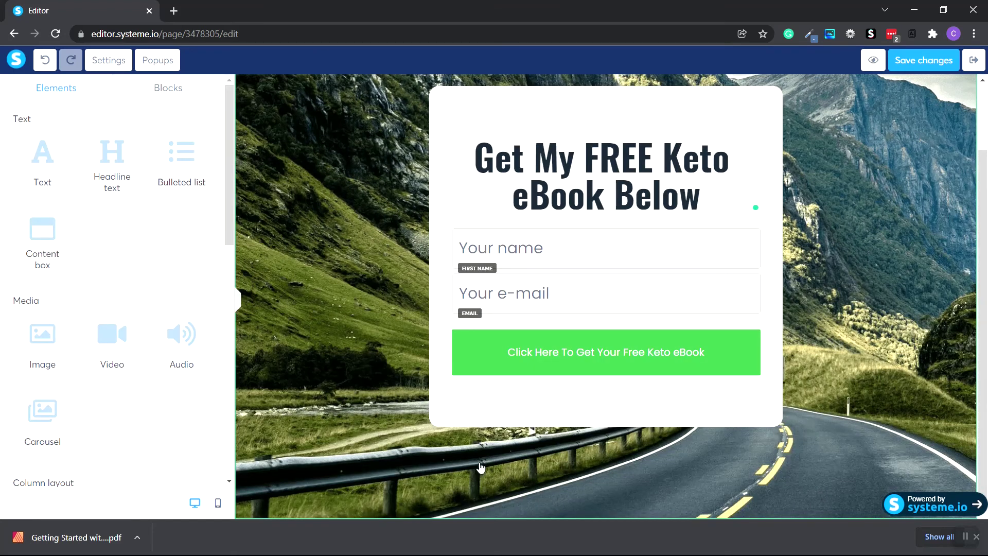
Remove the mountain background image from the section surrounding the squeeze page form.
scroll(785, 474, up, 2)
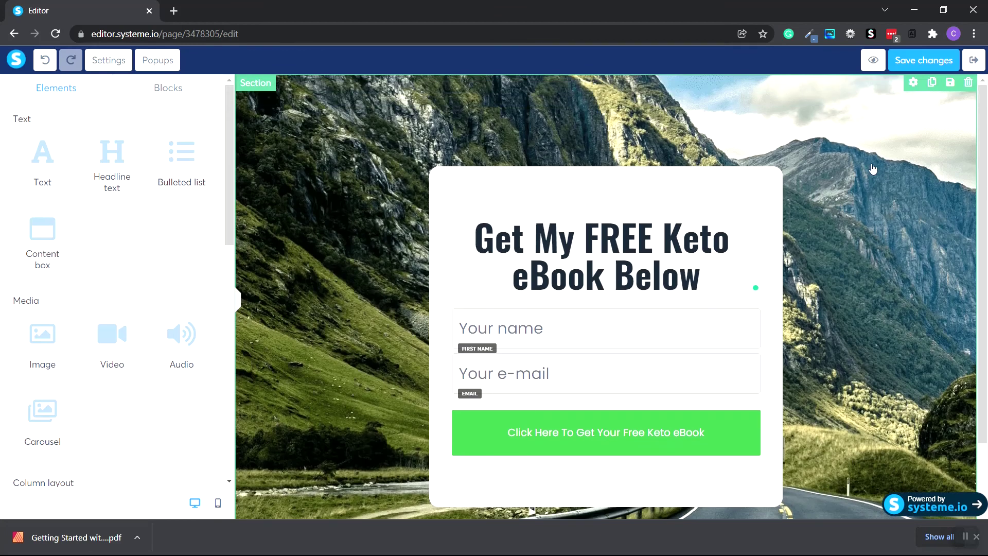
click(913, 82)
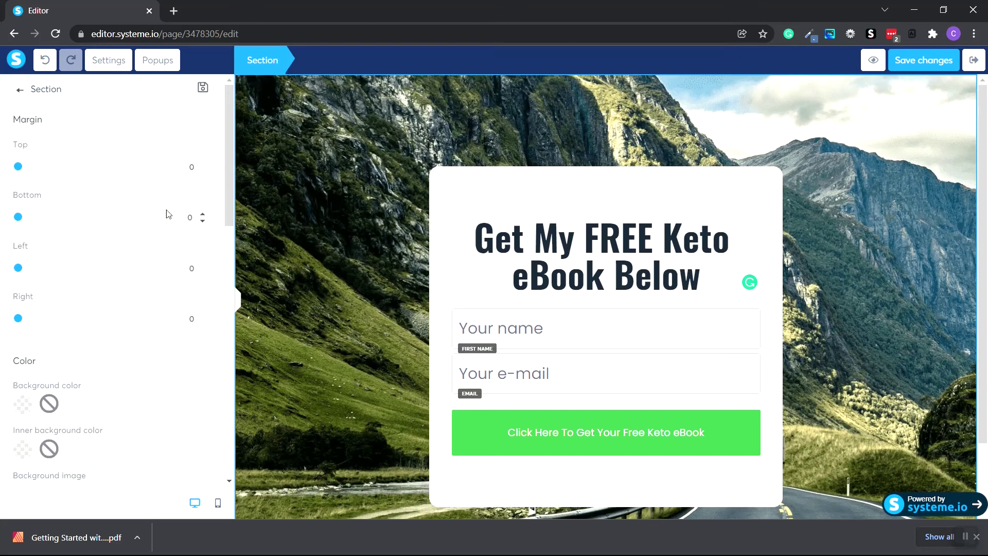
scroll(135, 217, down, 10)
scroll(136, 218, up, 8)
scroll(138, 218, up, 2)
scroll(138, 218, down, 3)
scroll(138, 218, up, 3)
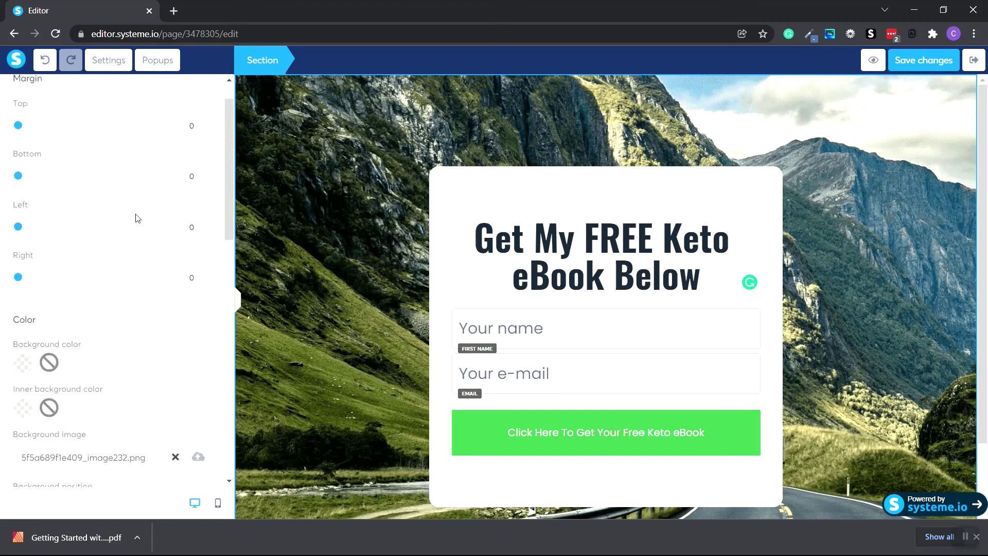
scroll(138, 218, down, 5)
scroll(138, 218, down, 1)
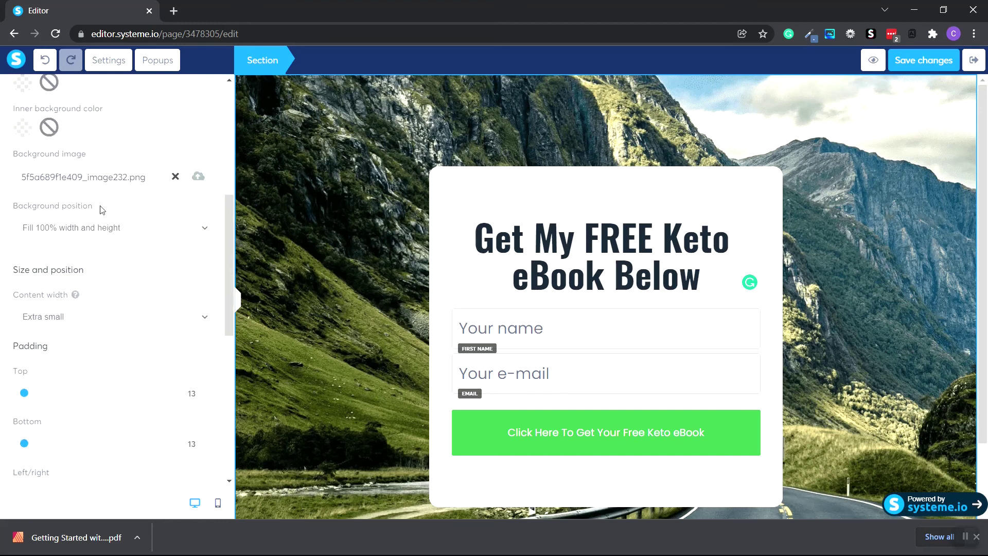
click(176, 177)
Try green and black as the section's background color, settling on dark gray (hex 494949).
scroll(140, 246, down, 10)
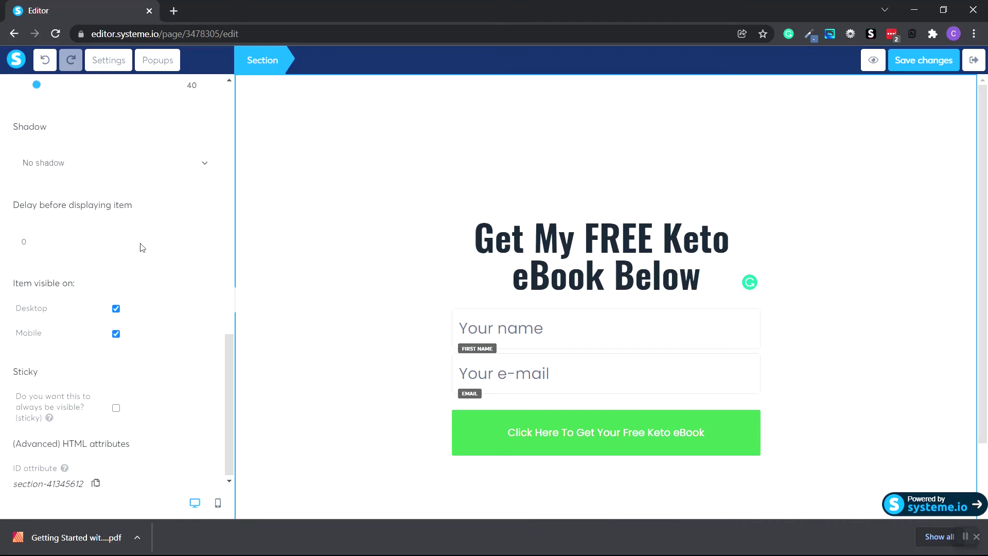
scroll(142, 247, up, 8)
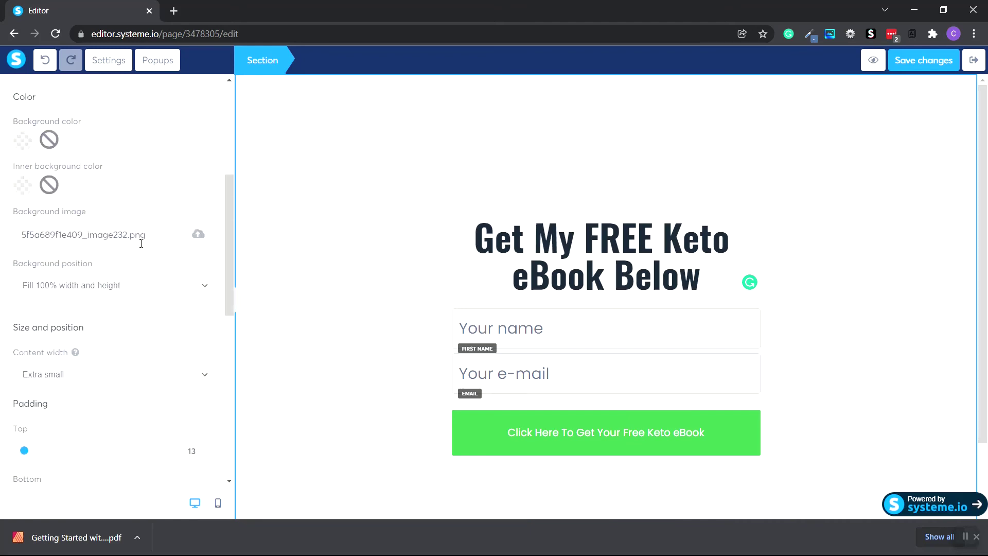
scroll(141, 243, up, 1)
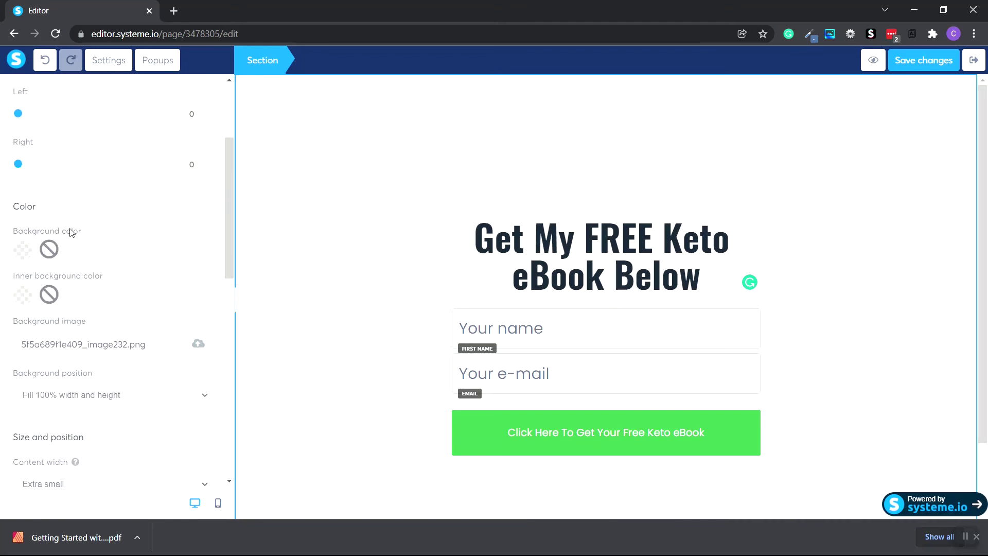
click(24, 251)
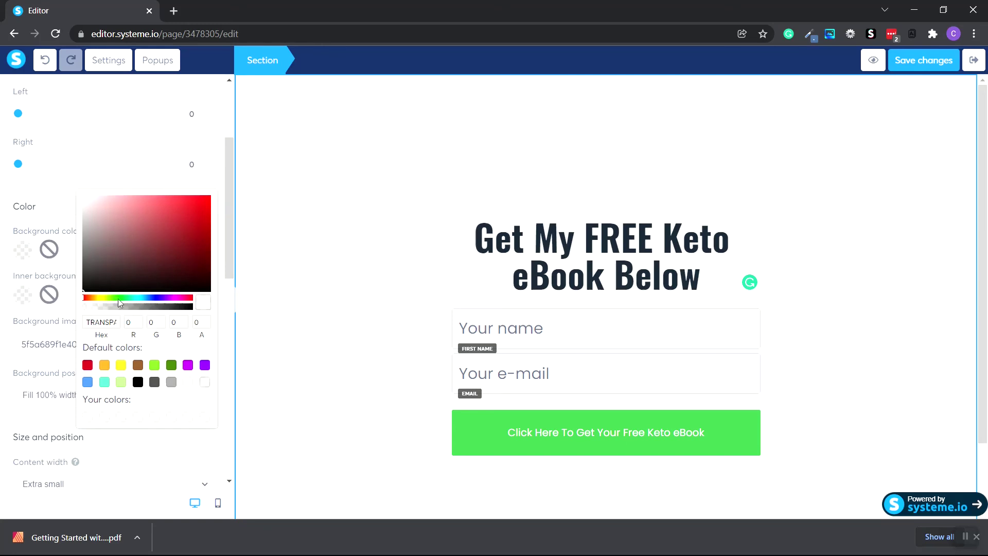
drag(117, 299, 118, 298)
click(192, 217)
click(190, 250)
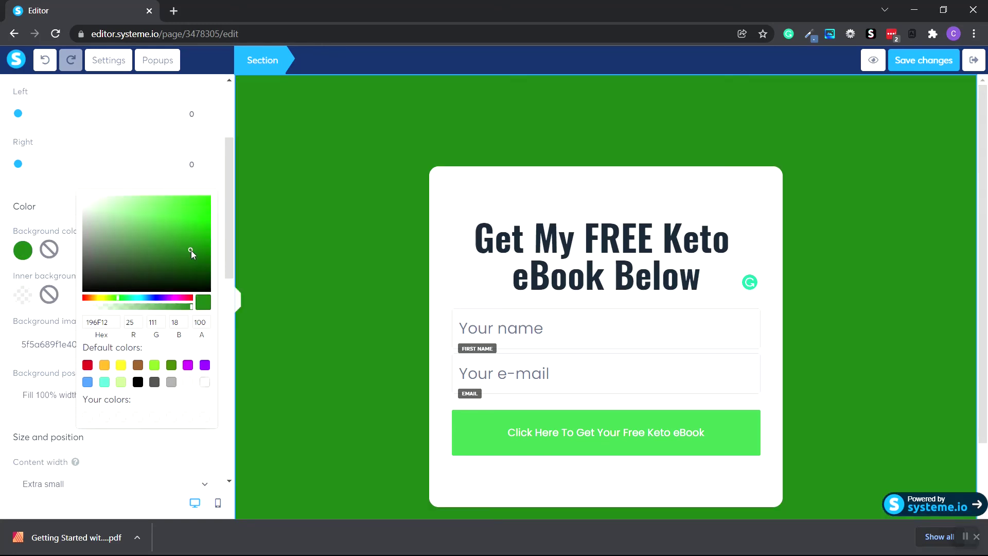
click(137, 381)
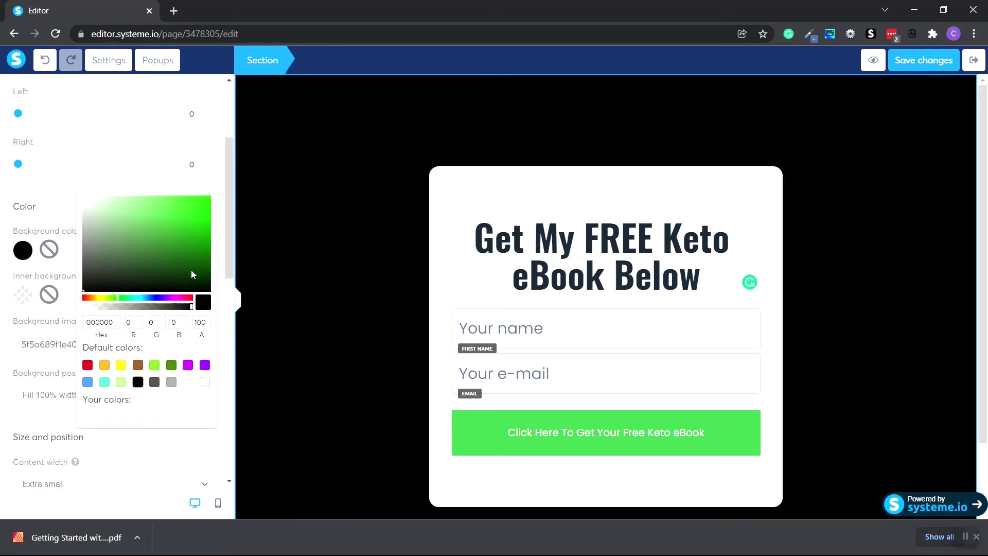
click(83, 267)
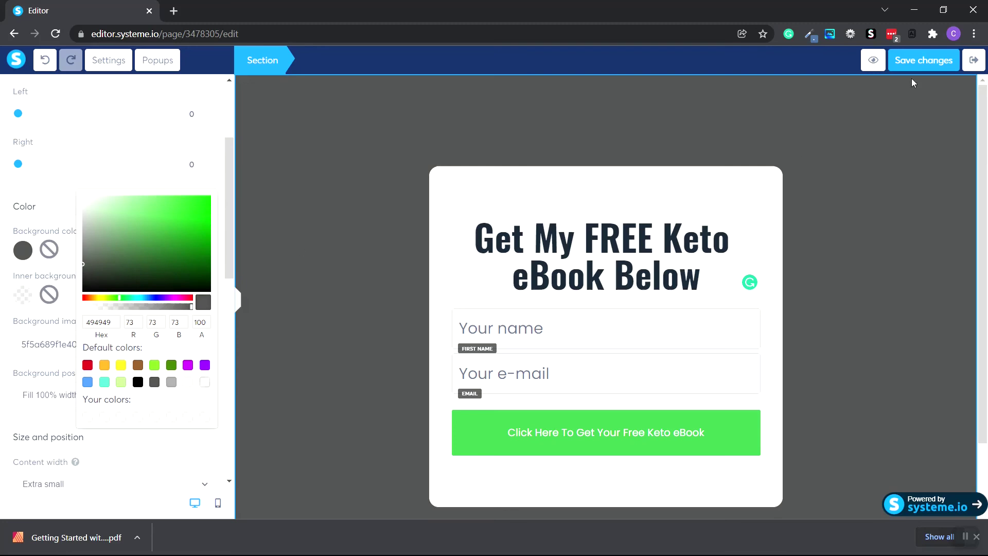
Leave the squeeze page editor and open the funnel's Thank You / Download Page for editing.
click(866, 150)
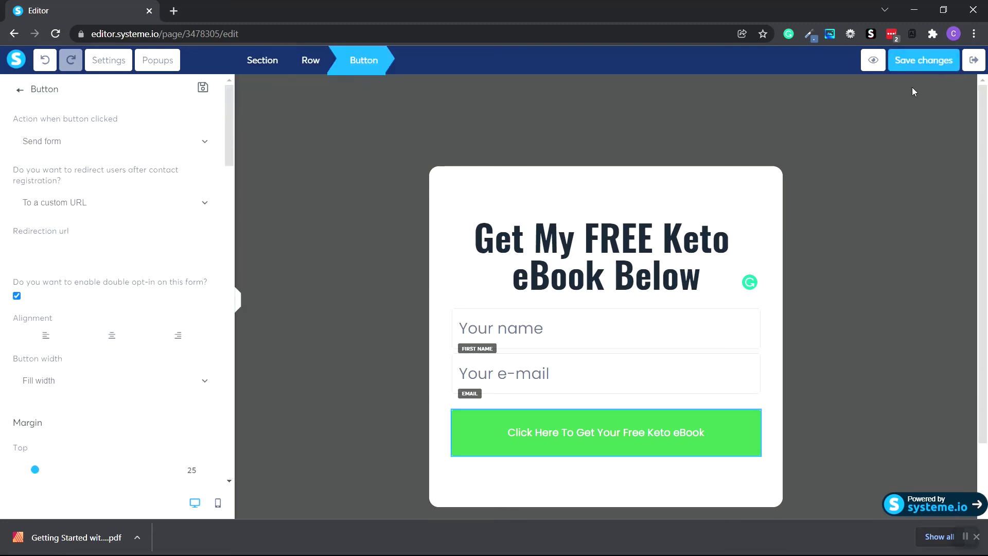
click(974, 61)
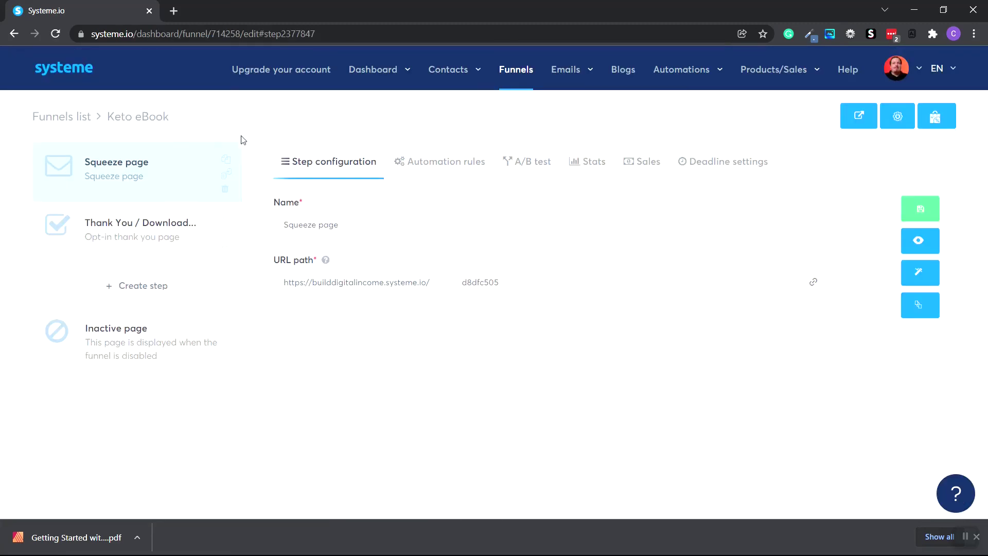
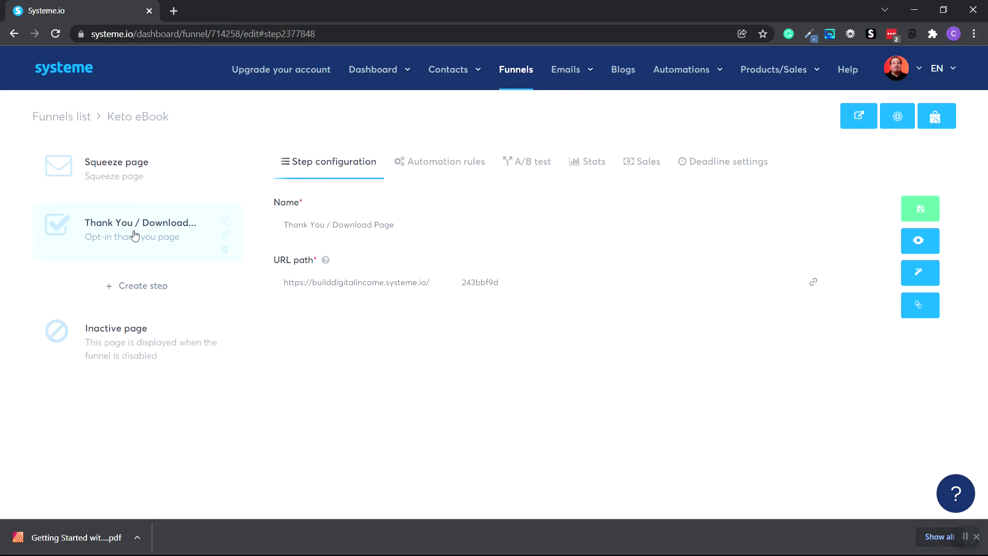
click(920, 273)
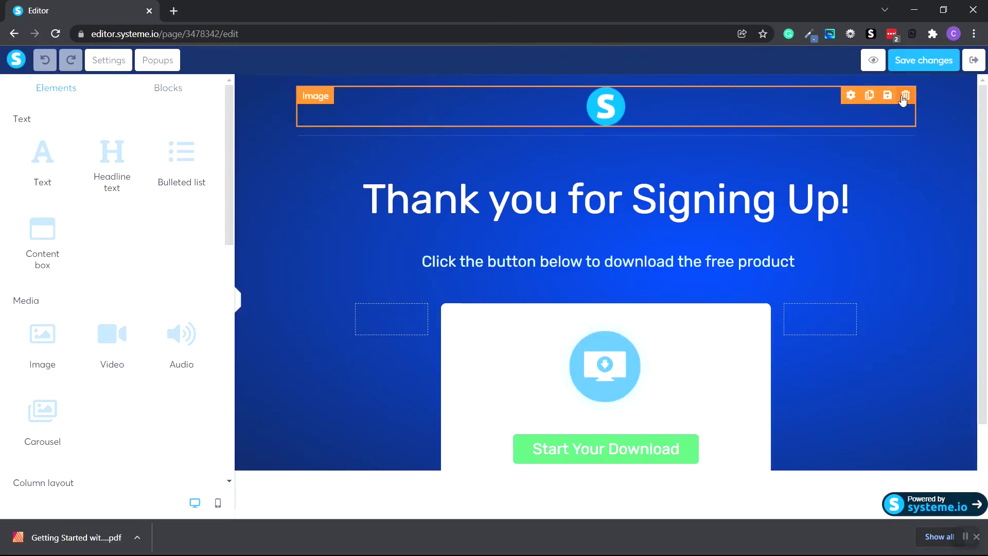
Delete the logo image and its emptied row above the "Thank you for Signing Up!" heading.
click(904, 96)
click(550, 106)
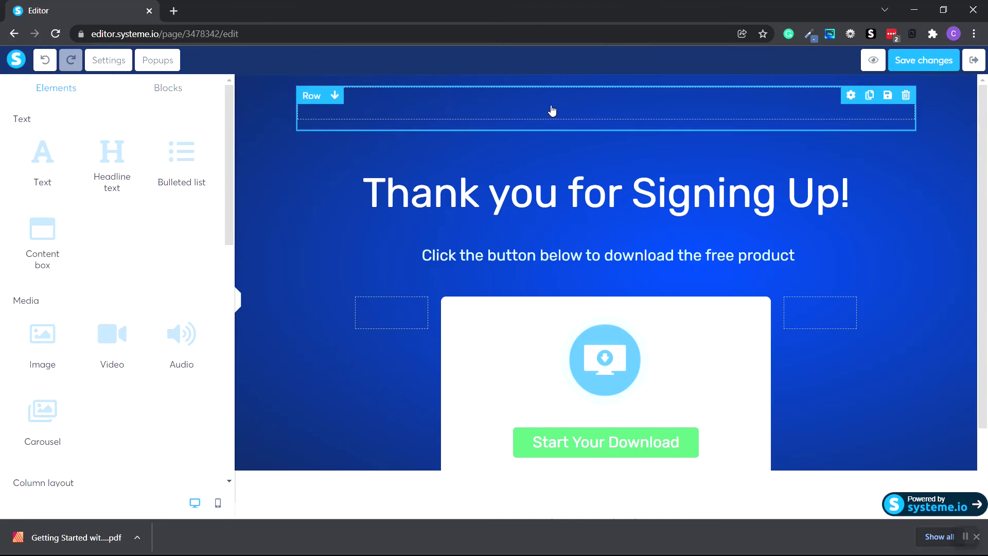
click(904, 96)
click(559, 104)
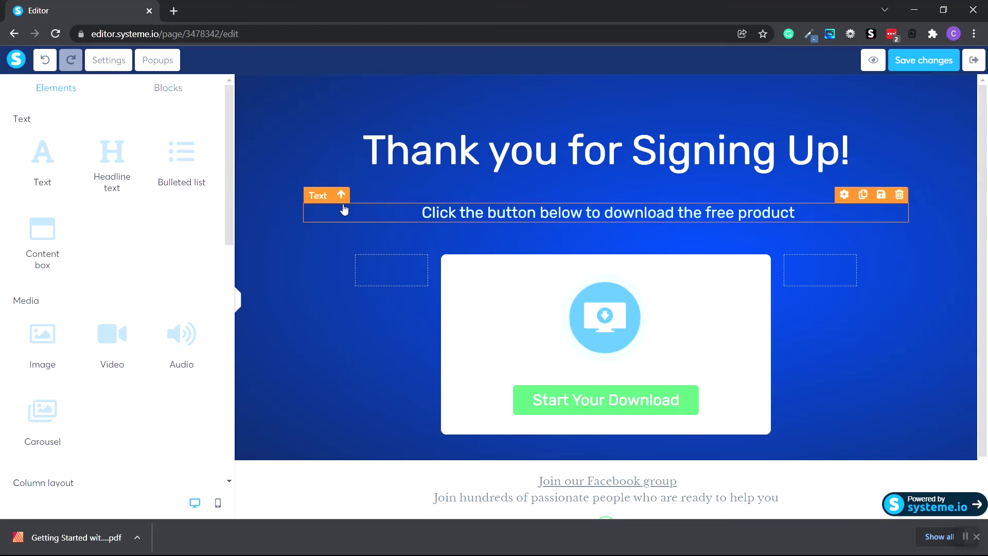
Replace the text below the thank-you heading with "Check Your Email To Confirm Your Subscription".
click(580, 217)
key(ctrl+a)
text(Check Your Email To Confirm Your Subscription)
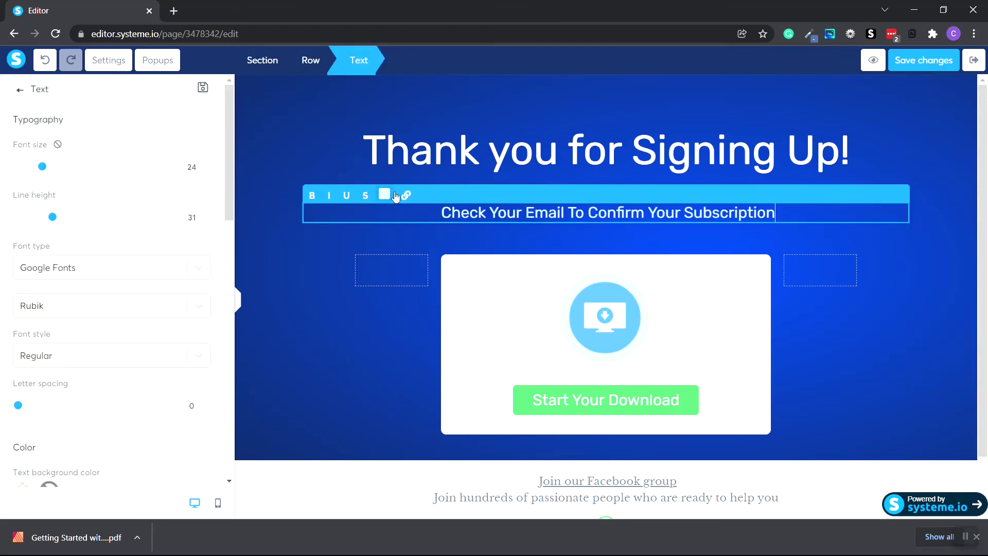
click(785, 229)
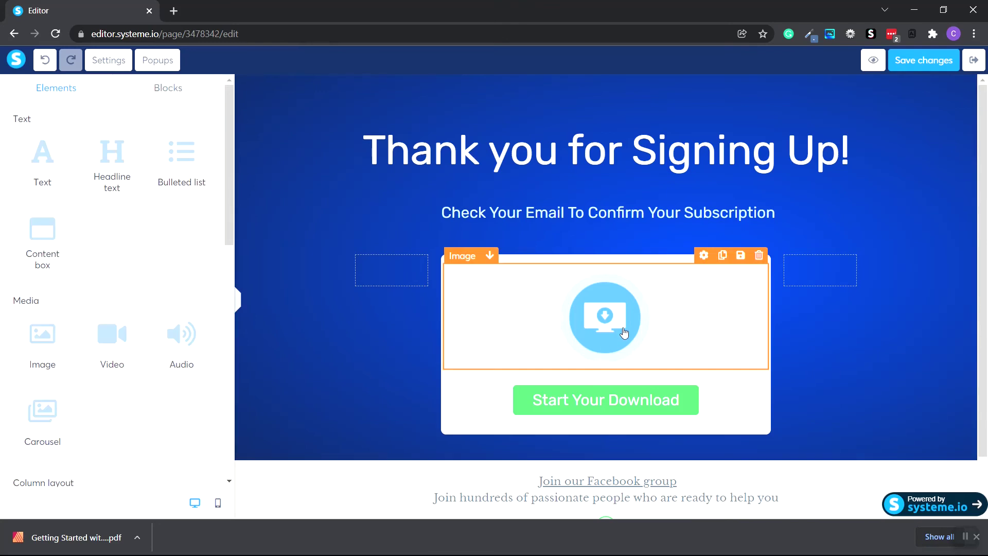
Replace the download icon with an uploaded 3DKetoBookCover.png and scale the book cover down to fit the white box.
click(693, 277)
click(694, 283)
click(703, 257)
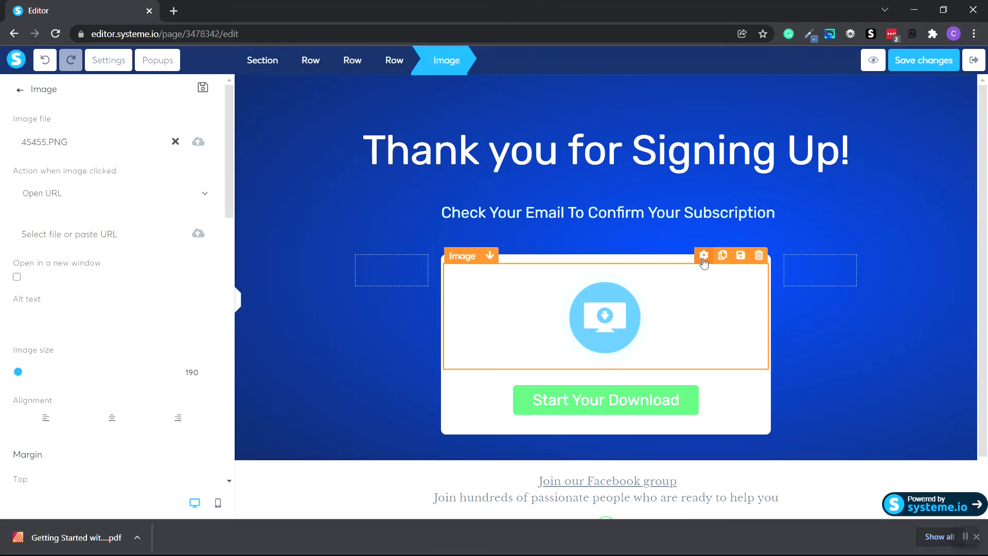
click(176, 142)
click(198, 144)
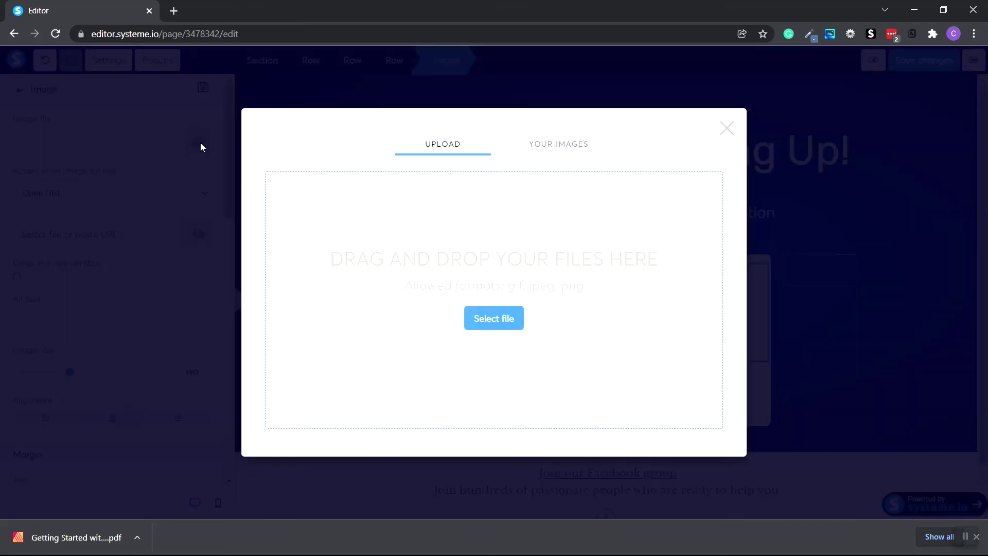
click(499, 318)
click(521, 216)
double_click(521, 216)
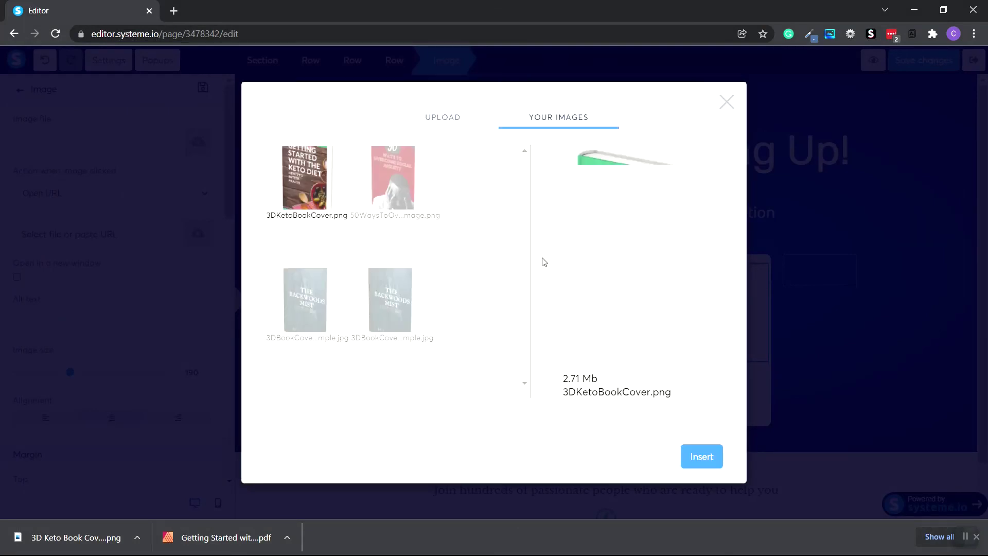
click(701, 456)
drag(150, 371, 55, 373)
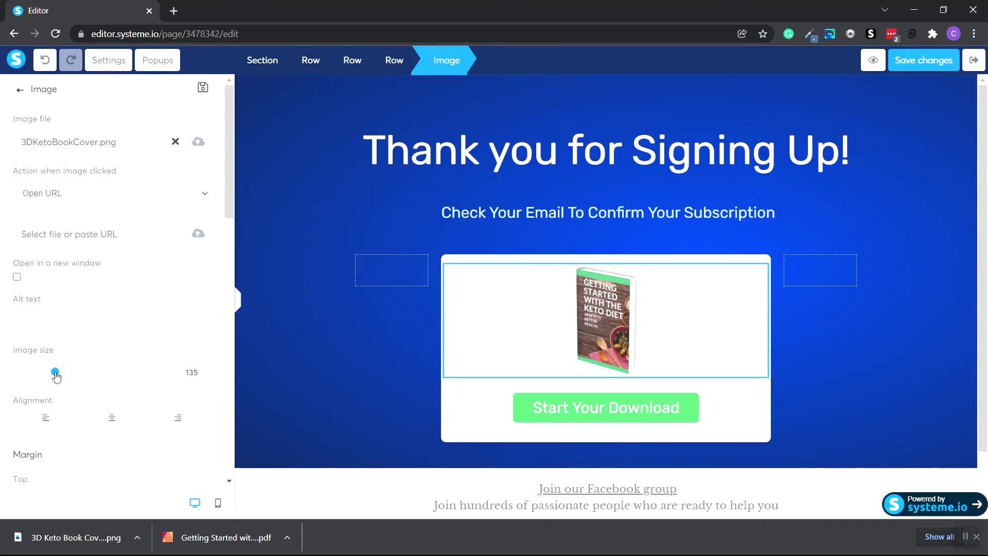
click(842, 269)
Delete the Facebook group footer row and its emptied section below the download box.
scroll(783, 436, down, 2)
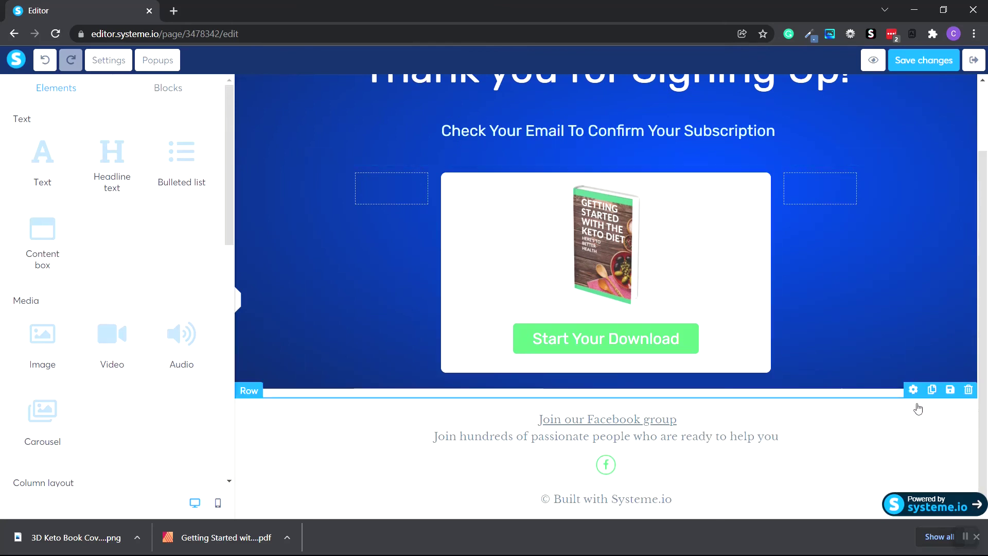
click(967, 389)
key(Return)
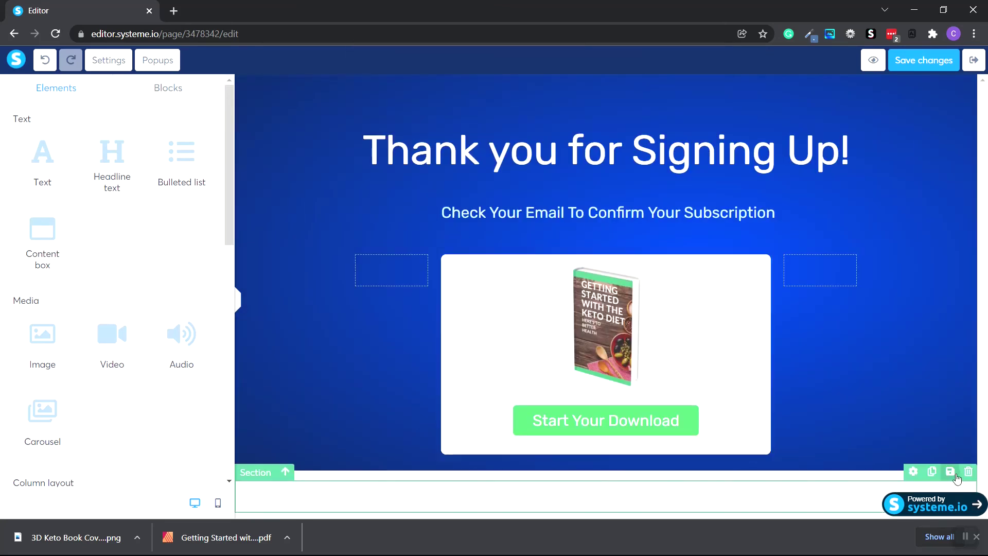
click(968, 474)
click(558, 104)
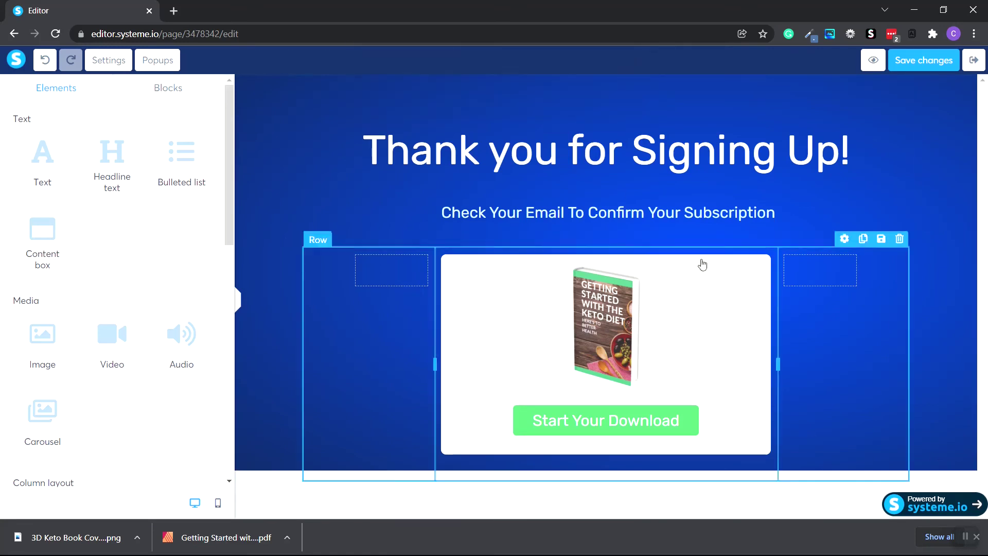
Remove the blue background image vqQ1D.png from the thank-you page's section.
click(917, 167)
click(926, 255)
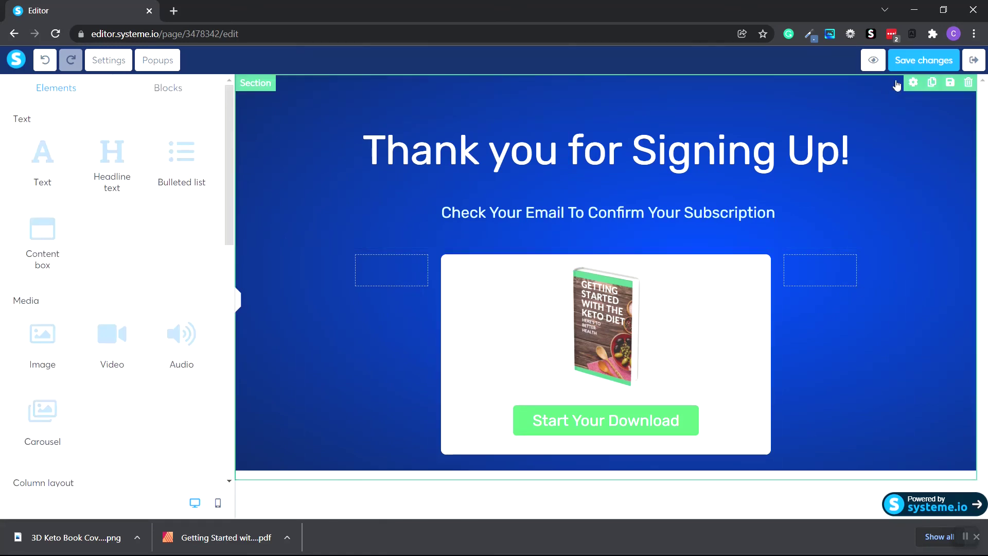
click(947, 311)
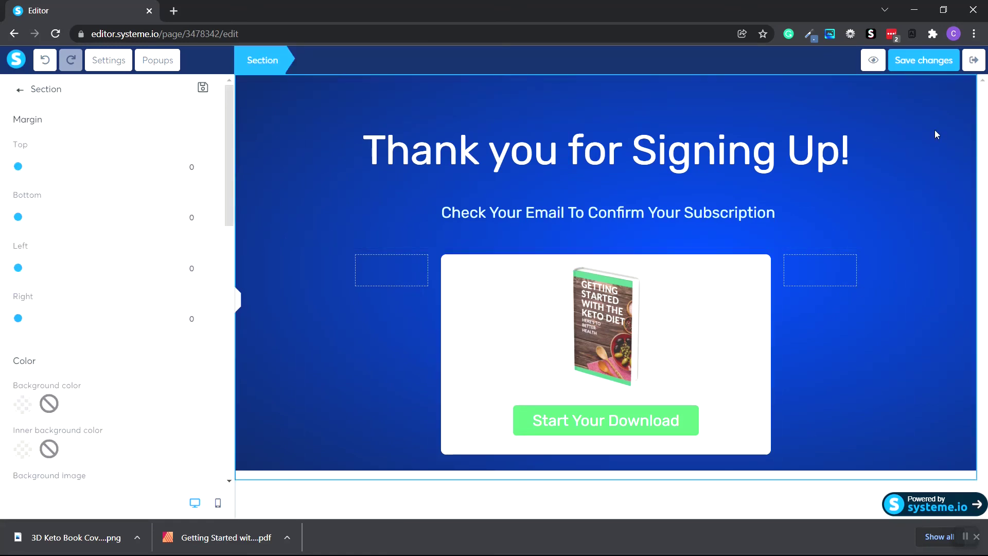
click(937, 134)
click(917, 88)
scroll(118, 220, down, 5)
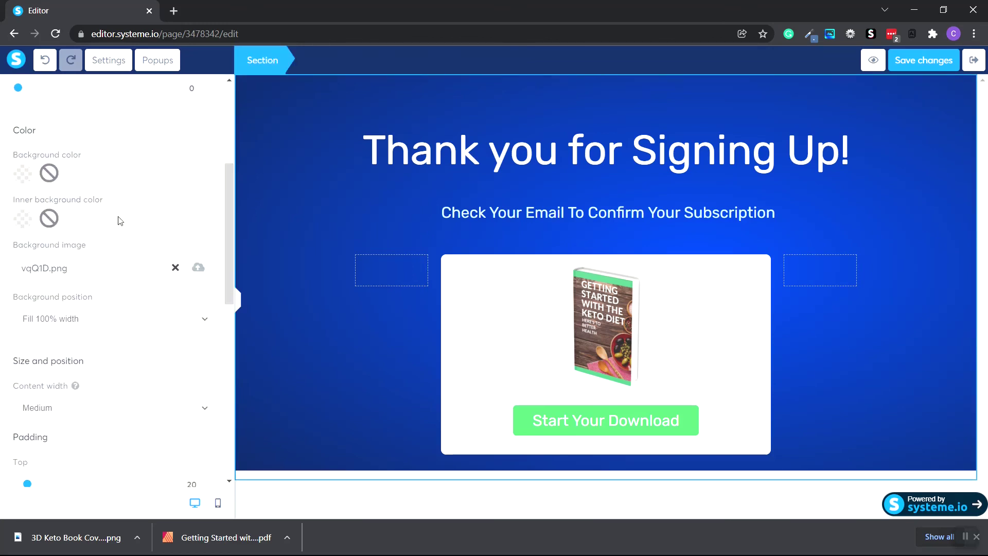
scroll(118, 220, down, 1)
click(176, 241)
Set the thank-you section's background color to dark grey.
scroll(139, 278, up, 4)
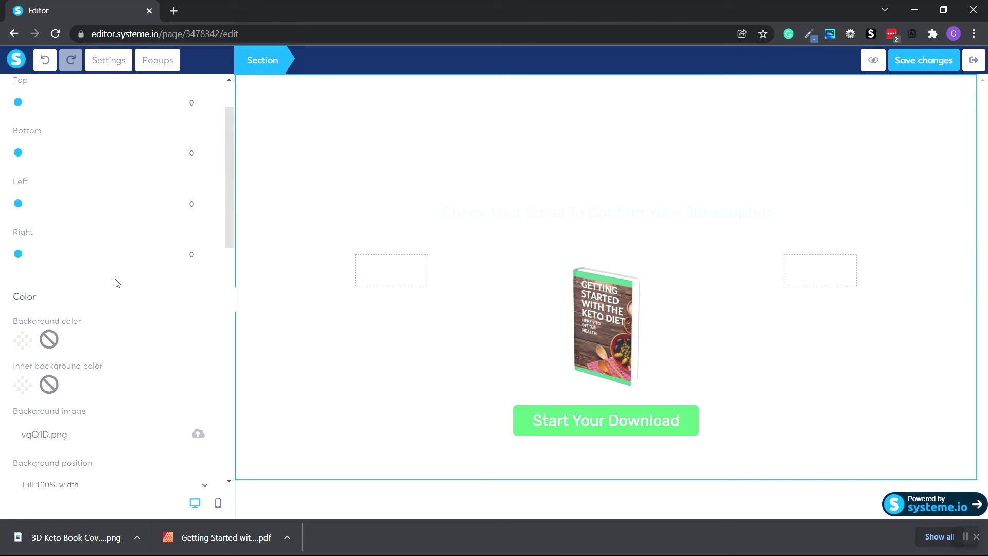
click(22, 341)
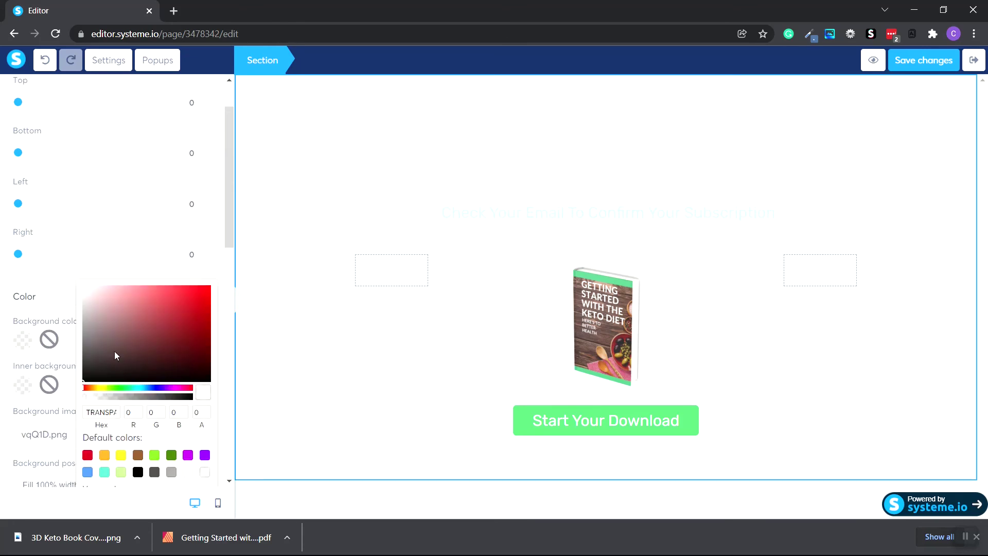
click(93, 348)
click(89, 357)
click(510, 288)
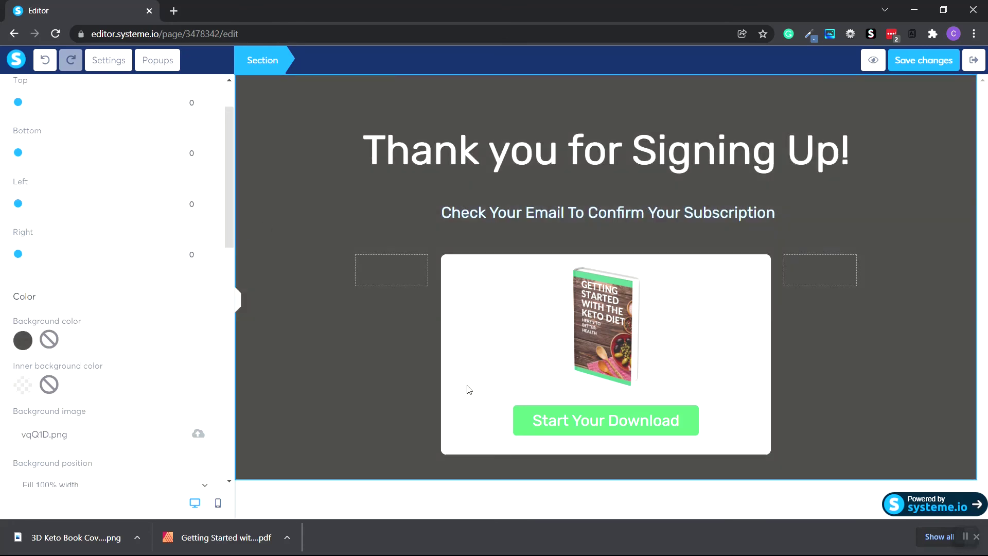
Set the "Start Your Download" button's action to Open URL and paste the link to the uploaded eBook PDF.
click(613, 434)
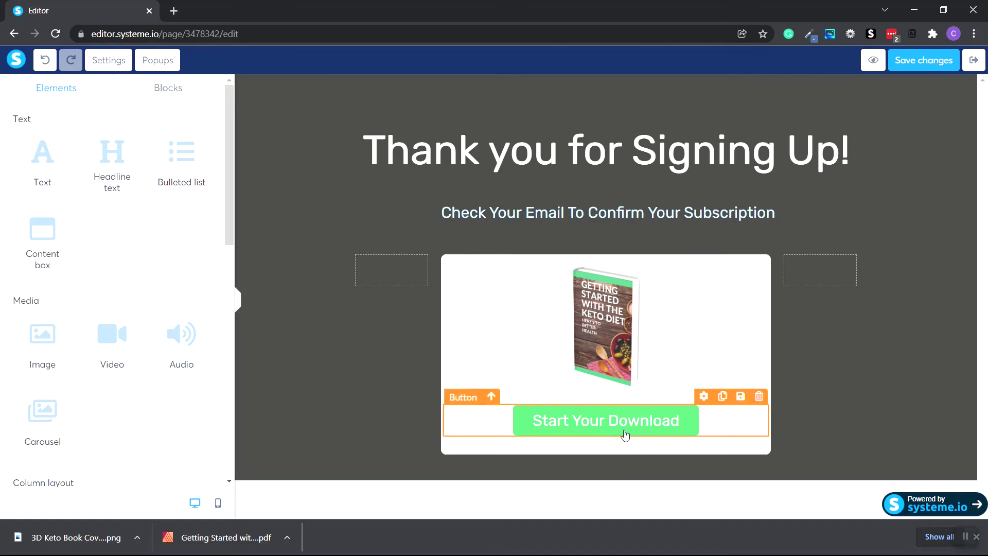
click(565, 424)
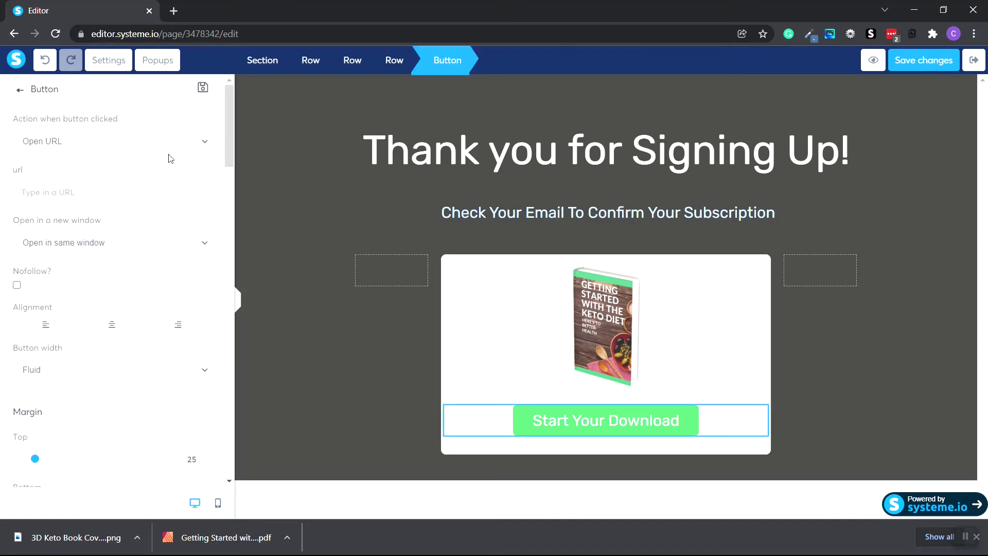
click(127, 142)
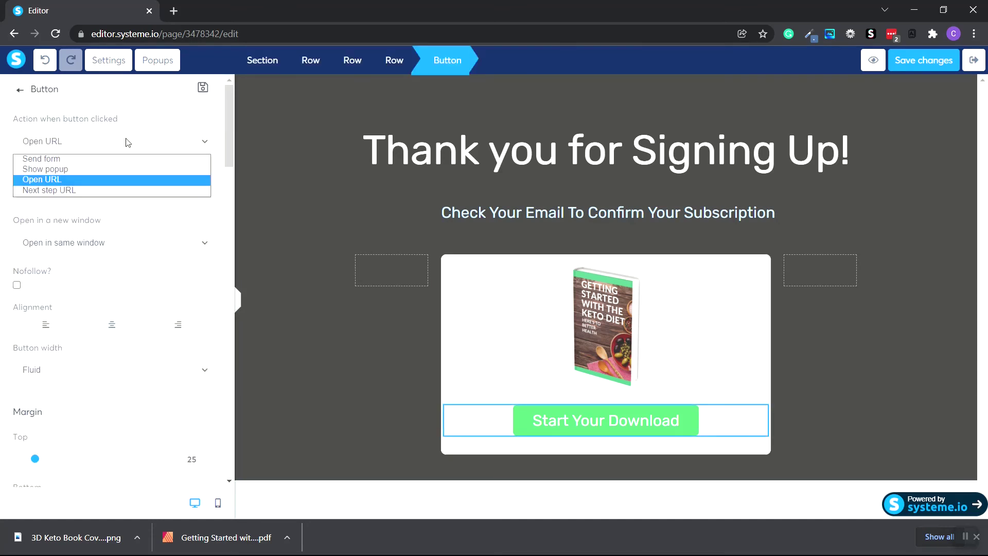
click(76, 179)
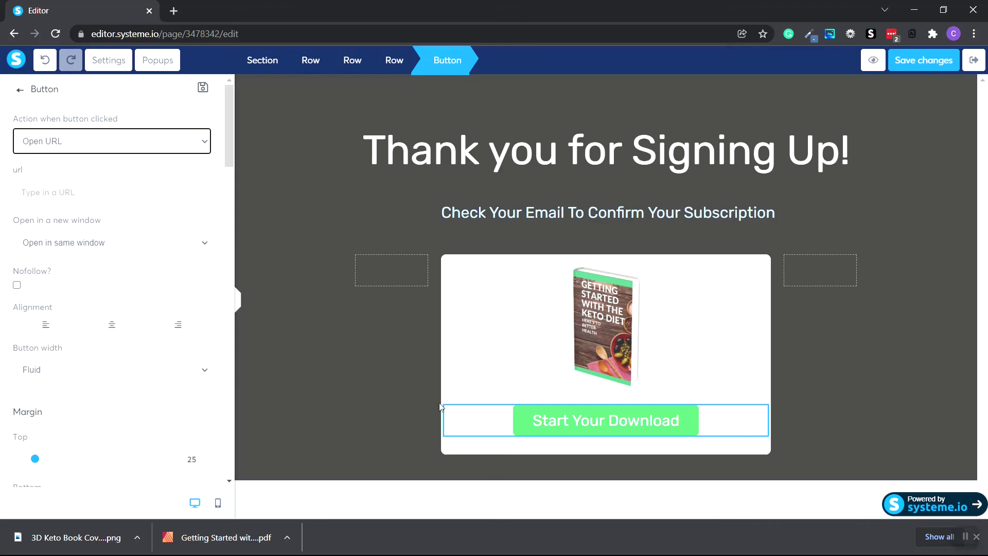
click(187, 191)
right_click(51, 189)
click(80, 288)
Make the download button's link open in a new window and save the thank-you page.
click(85, 251)
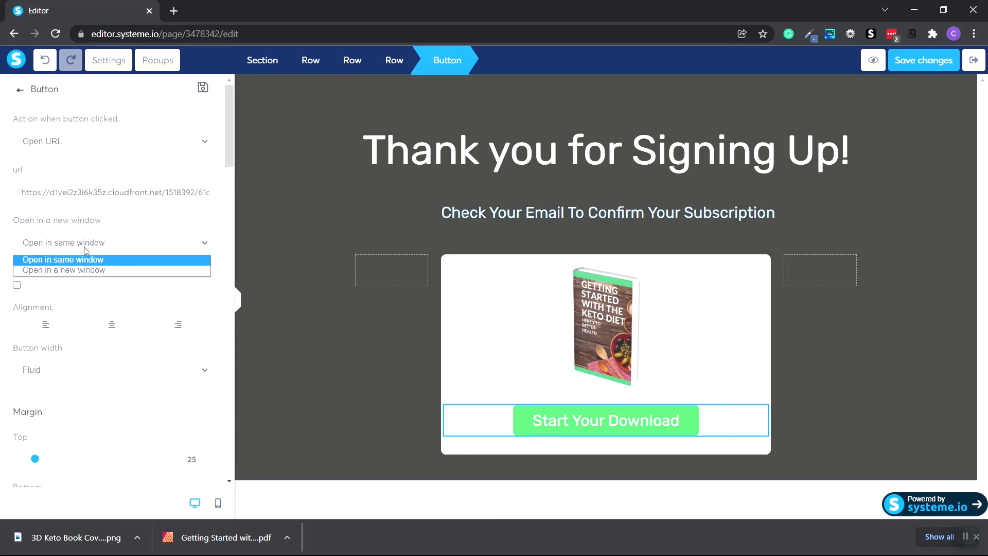
click(105, 269)
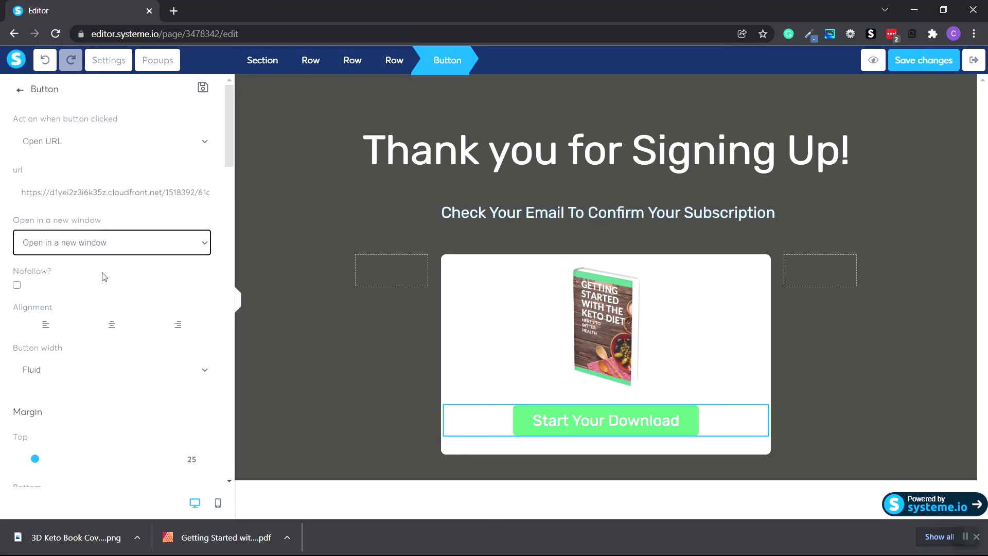
click(929, 63)
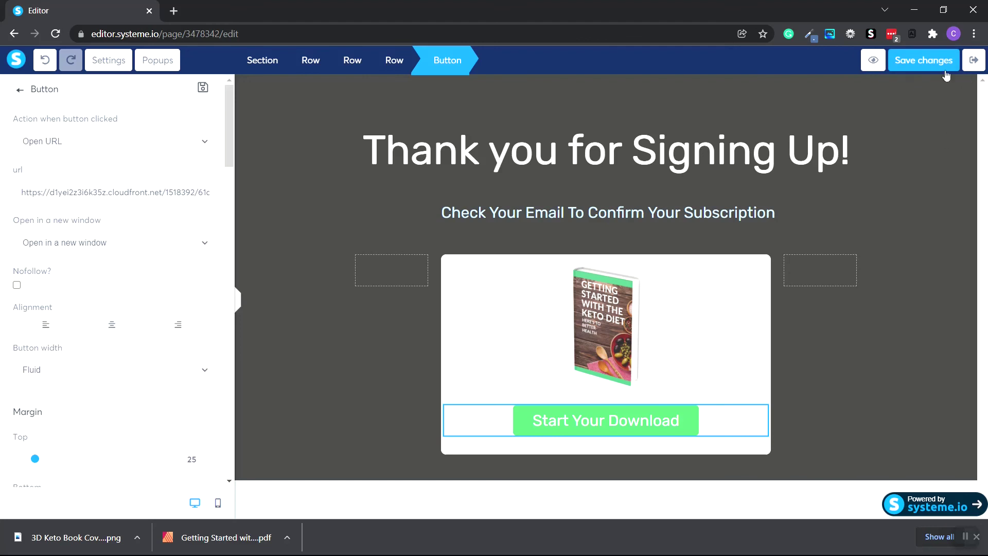
Preview the thank-you page, test its download button and look through the opening pages of the eBook PDF.
click(870, 61)
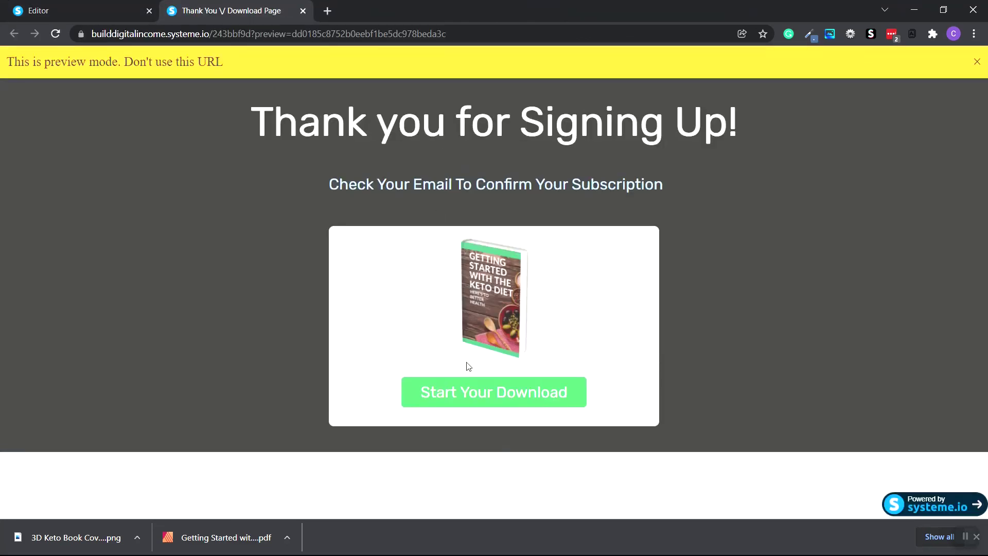
click(501, 402)
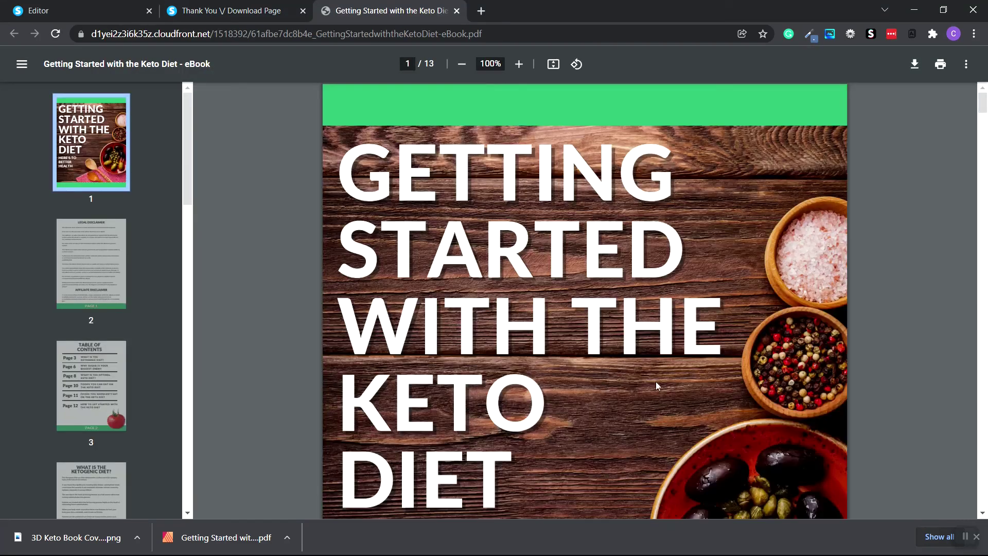
scroll(903, 199, down, 20)
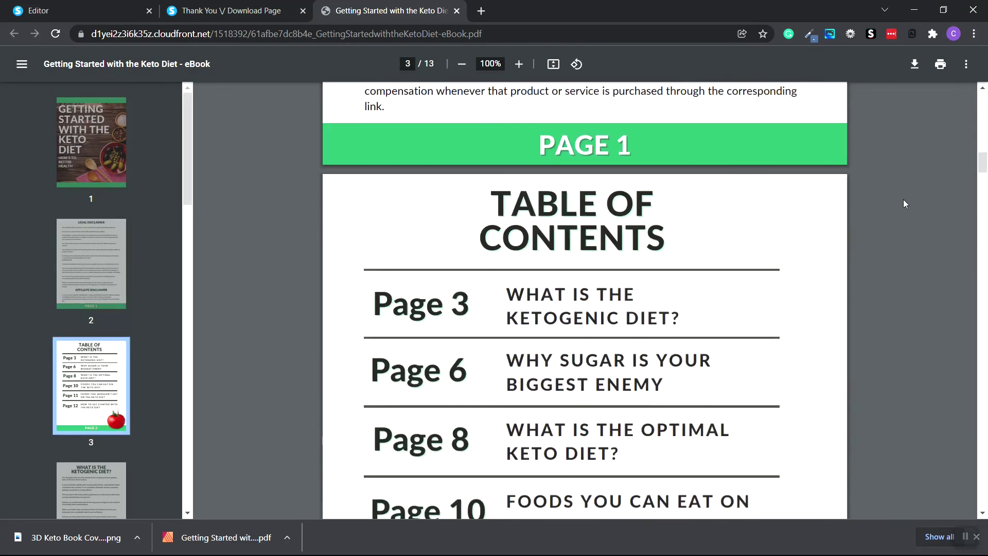
scroll(904, 199, up, 10)
scroll(904, 200, up, 10)
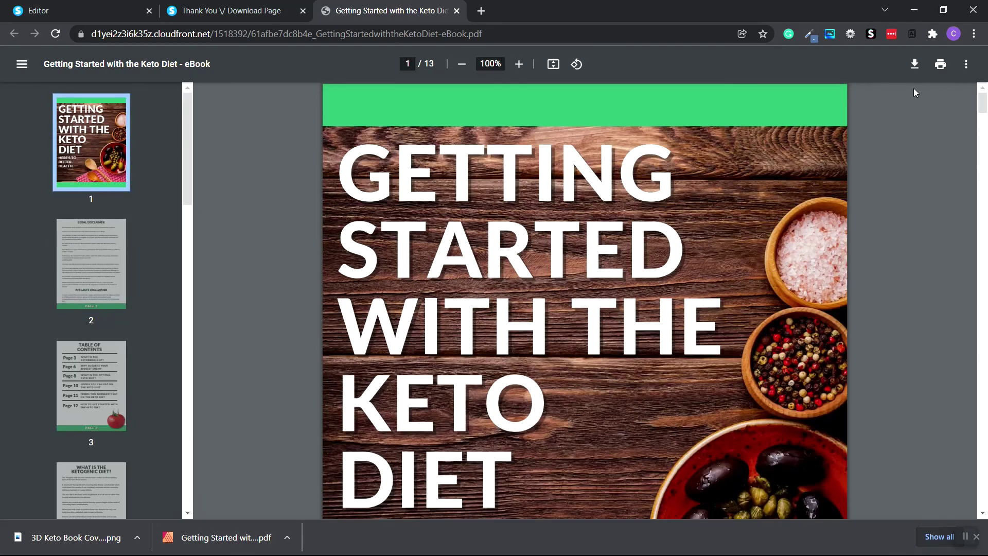
click(914, 63)
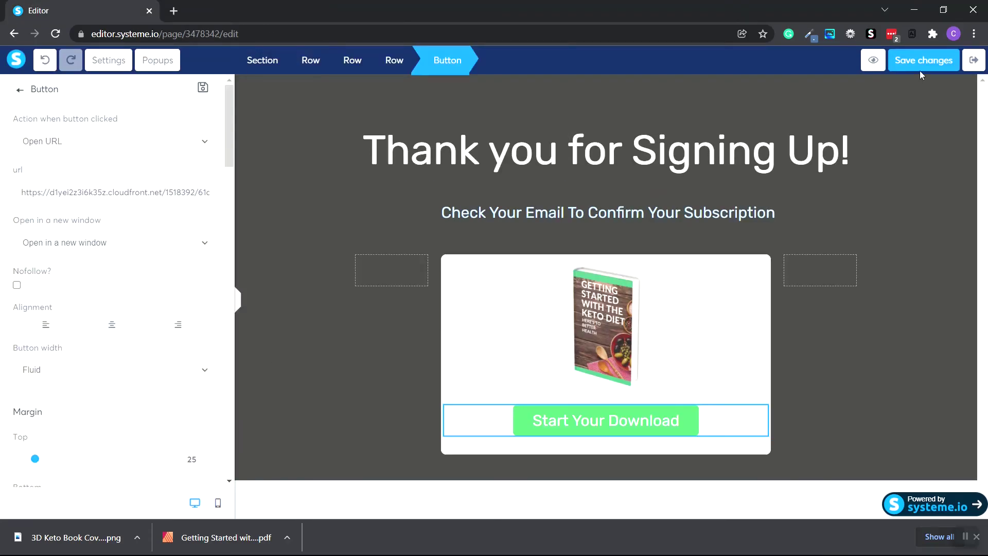
Return to the Keto eBook funnel, copy the Thank You / Download Page link and open the squeeze page for editing.
click(969, 70)
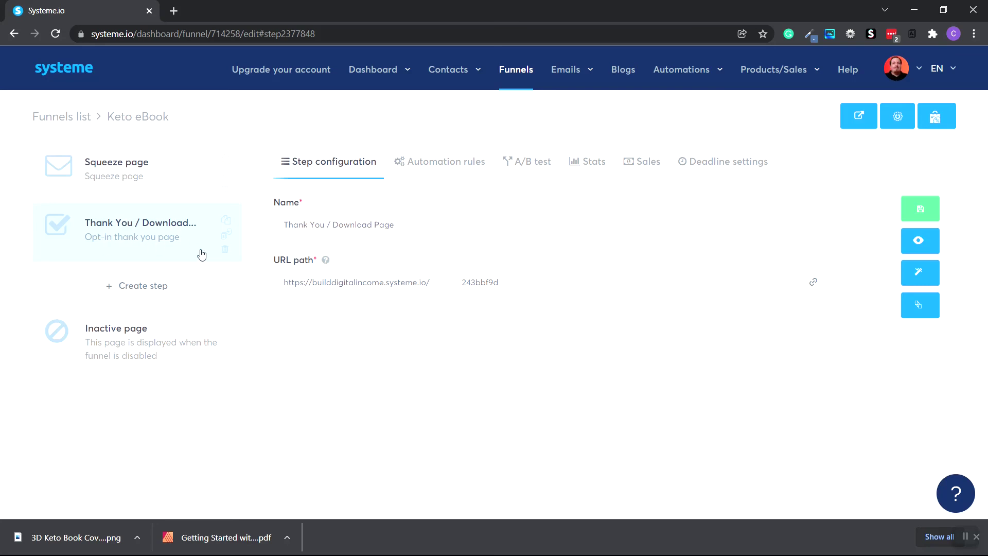
click(813, 283)
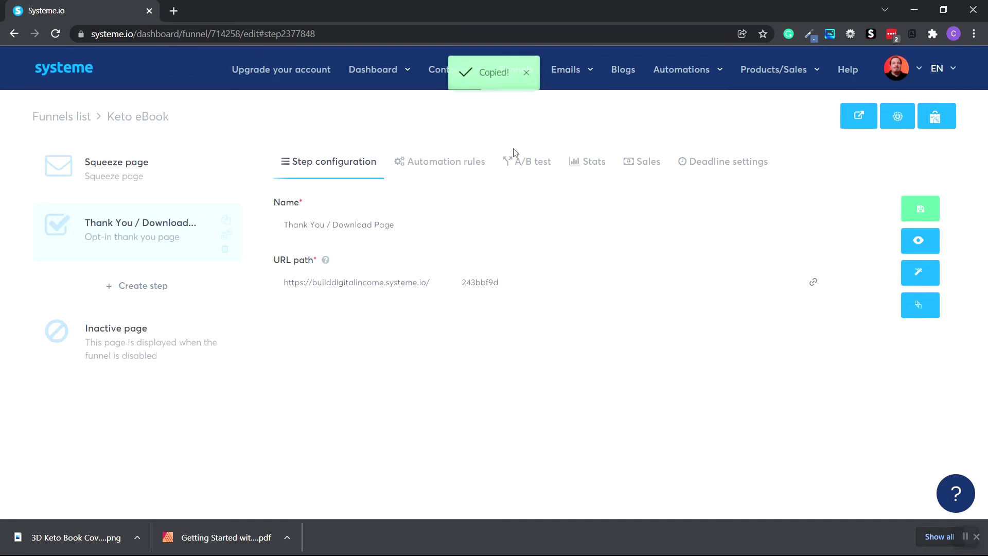
click(117, 172)
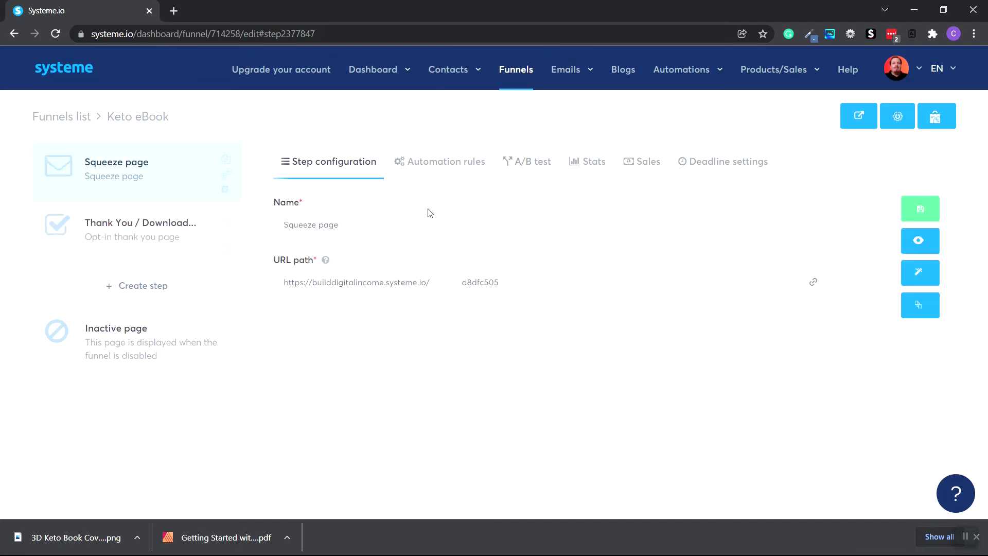
click(925, 277)
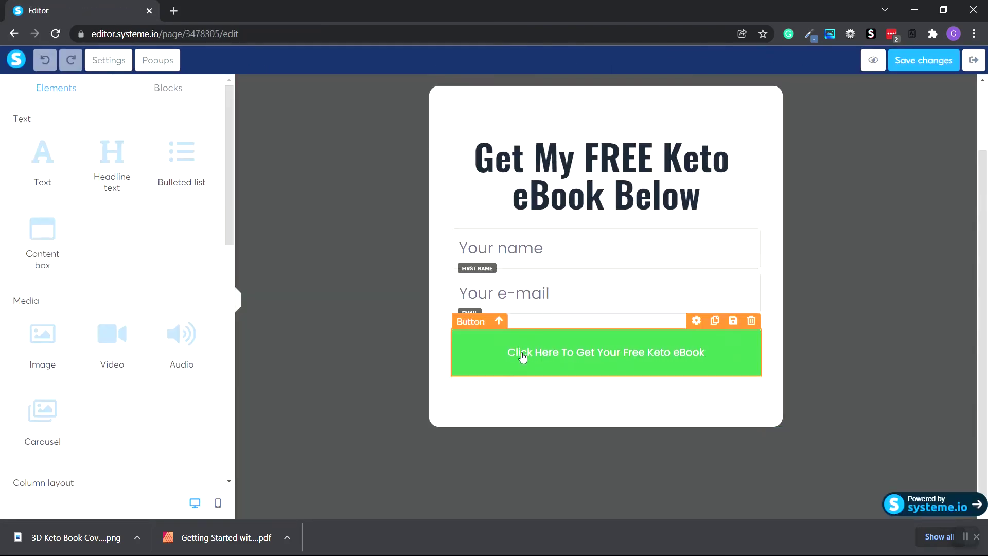
click(522, 362)
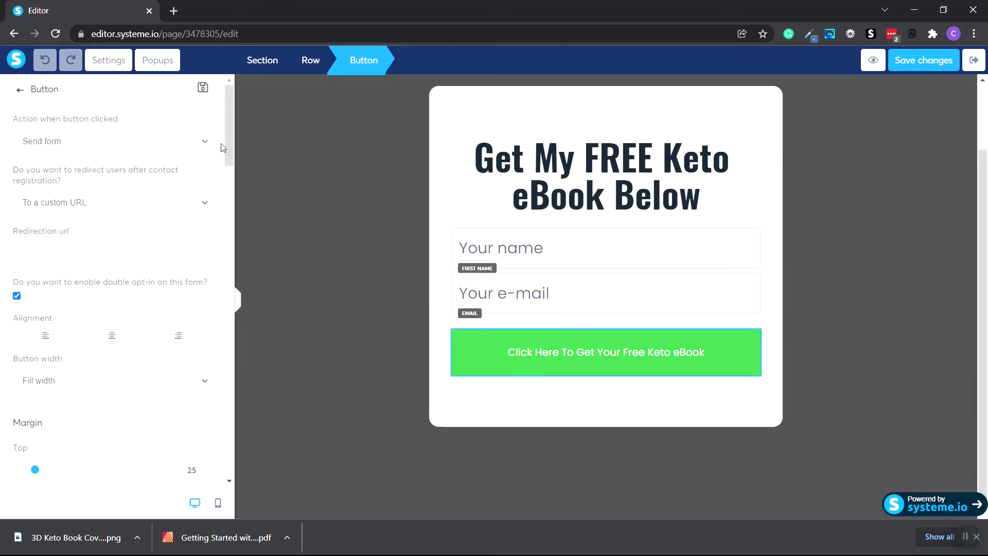
click(187, 146)
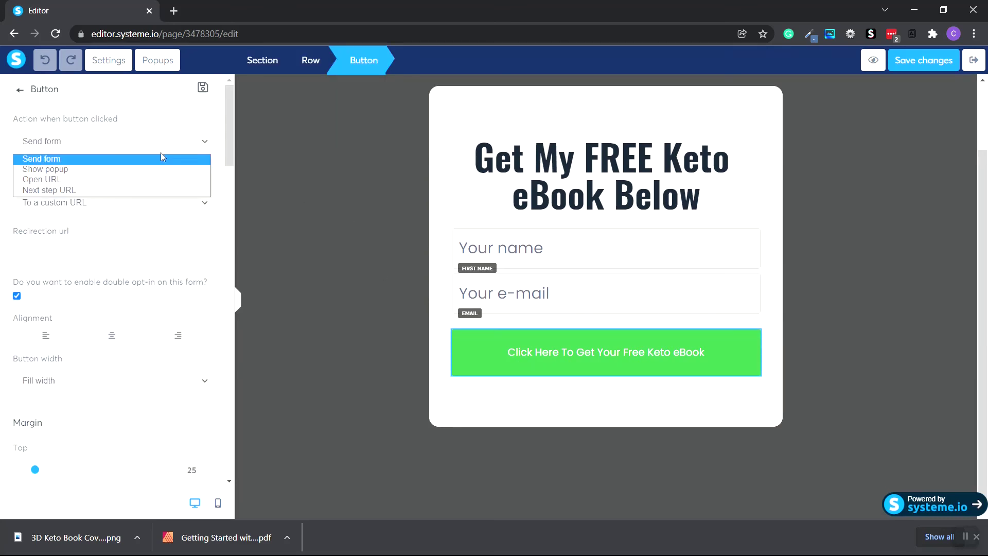
click(107, 181)
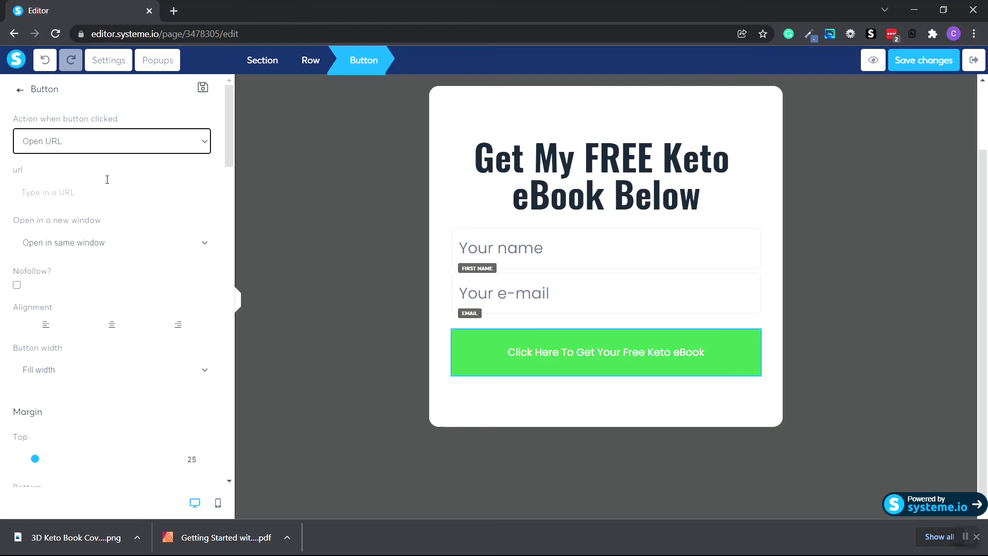
right_click(88, 193)
click(122, 293)
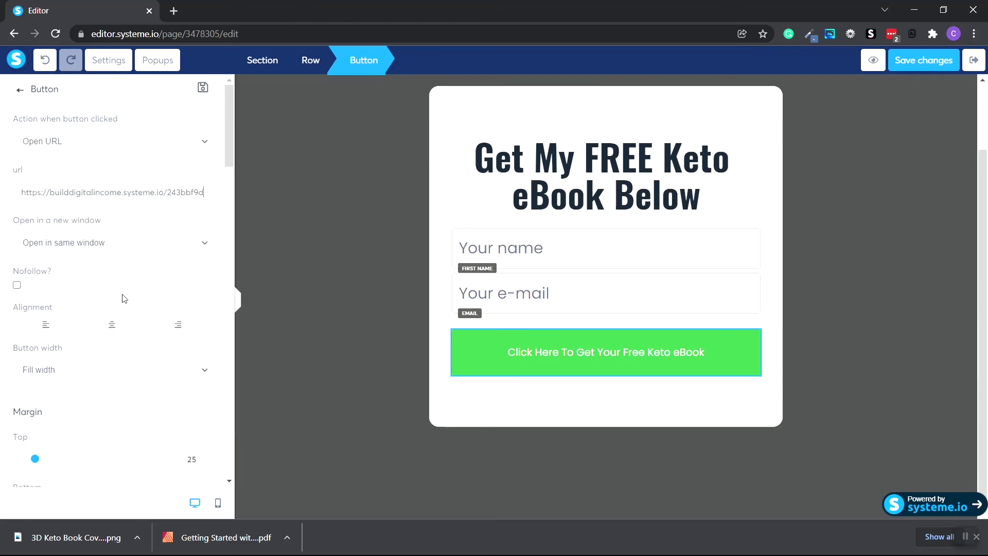
Make the squeeze page button's link open in a new window and save the page.
click(126, 242)
click(104, 271)
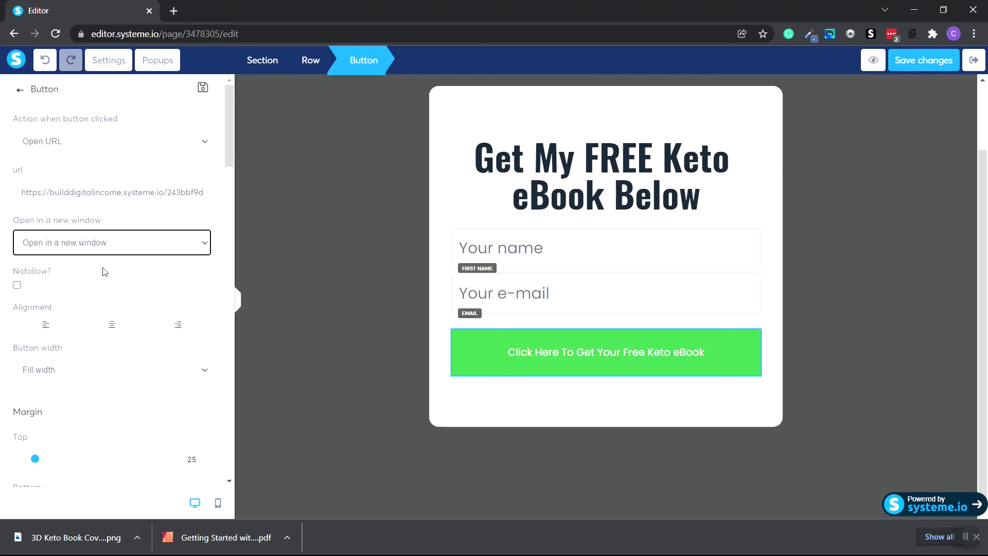
click(924, 61)
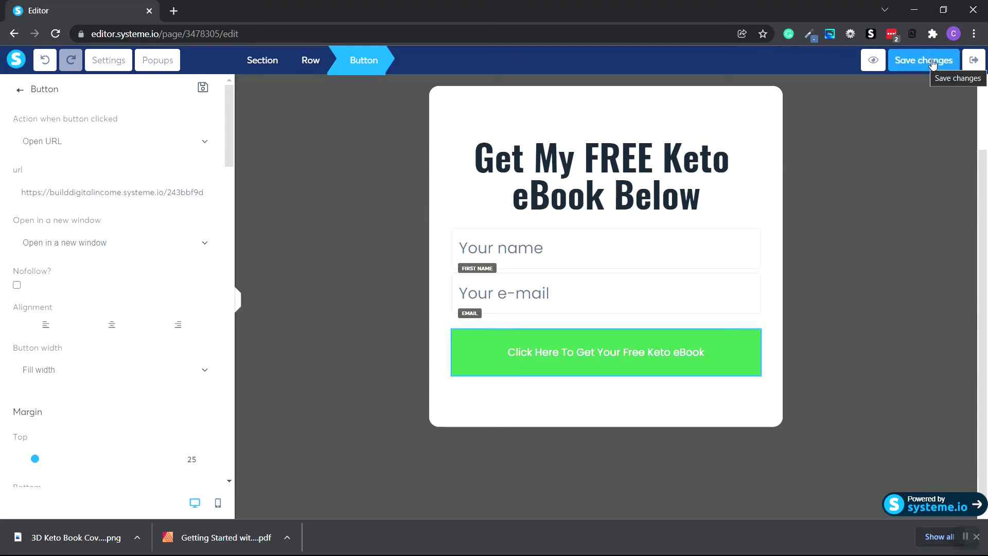
Return to the funnel, copy the squeeze page's URL and load it in a new browser tab.
click(973, 61)
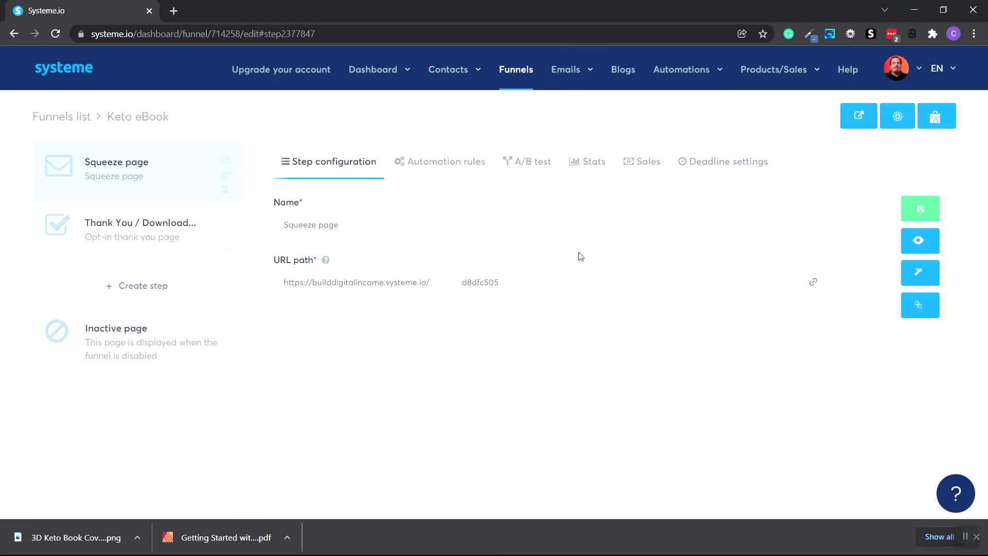
click(814, 283)
click(173, 11)
right_click(177, 35)
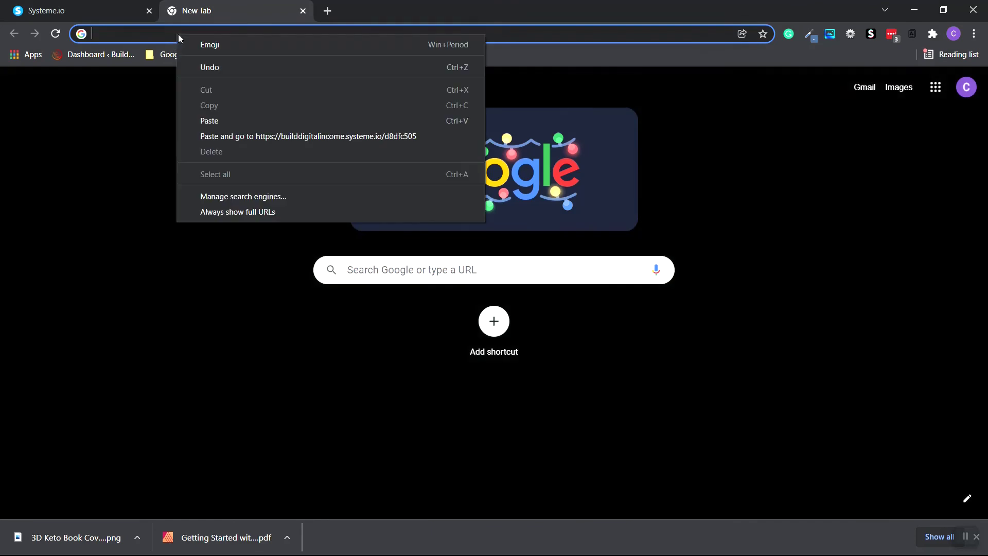
click(335, 134)
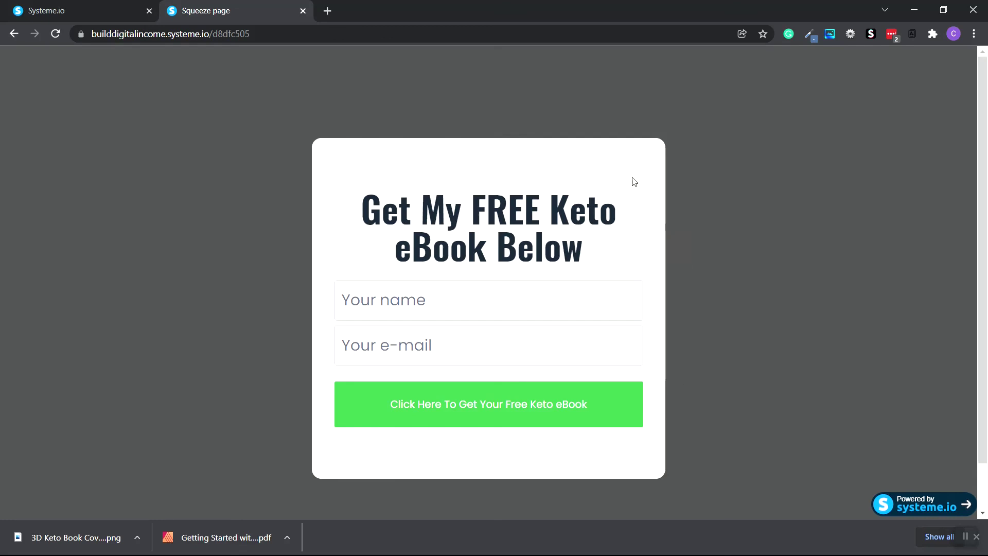
Submit the squeeze page form with a first name and e-mail address, and start the eBook download from the thank-you page.
click(469, 302)
click(412, 348)
click(412, 349)
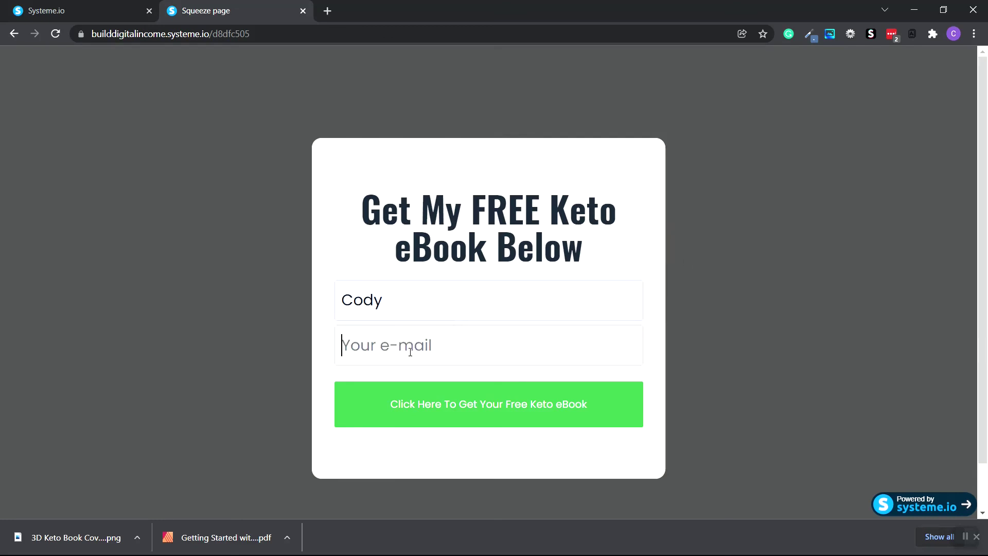
click(389, 405)
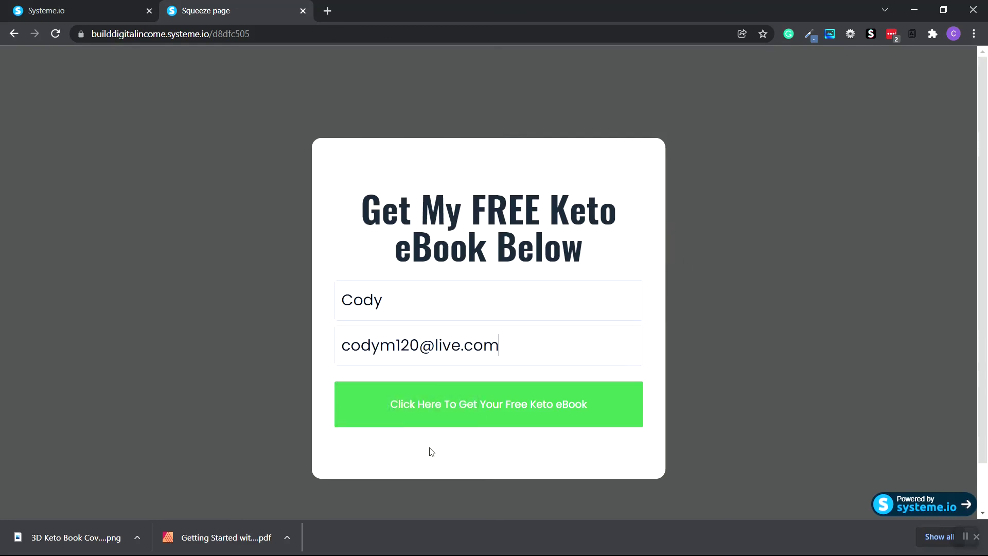
click(489, 419)
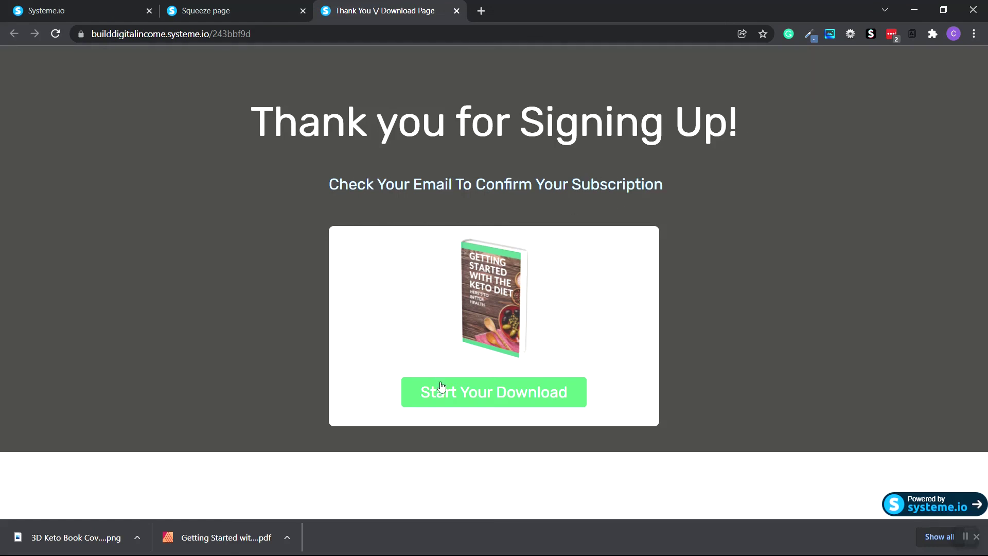
click(456, 397)
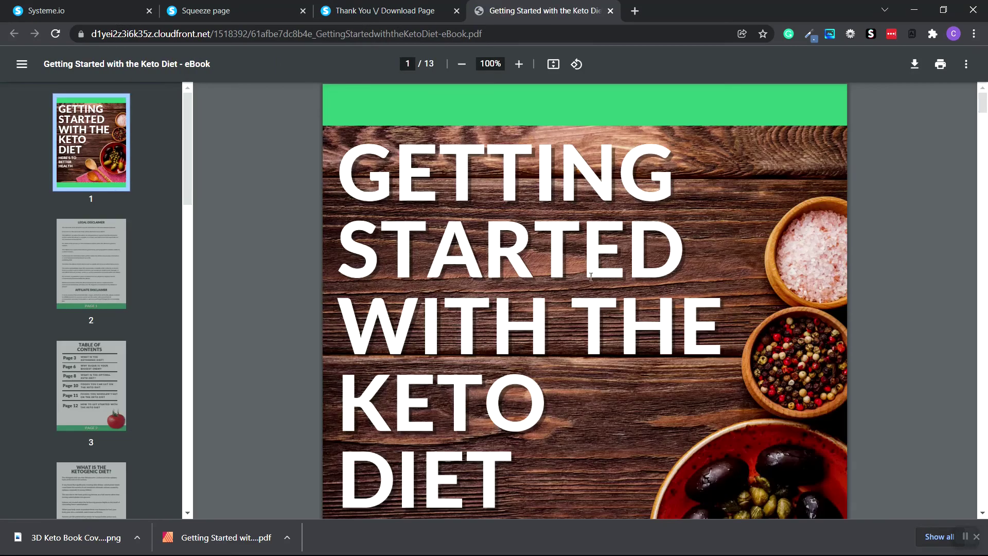